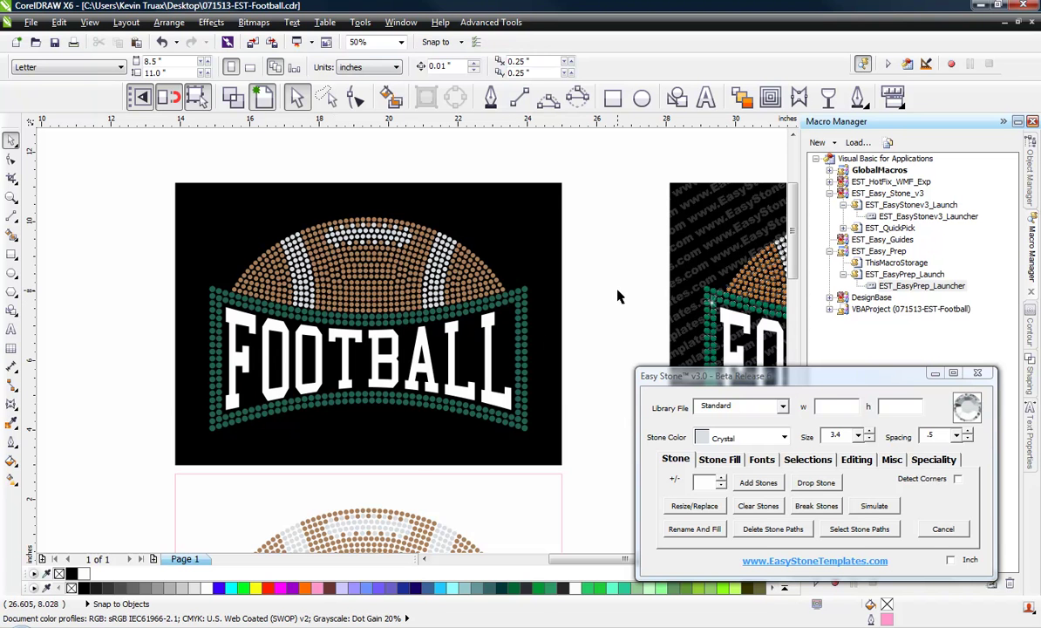
# - Examine the football rhinestone design, its separated template layers and the finished mock-up
pyautogui.scroll(-1, 363, 223)
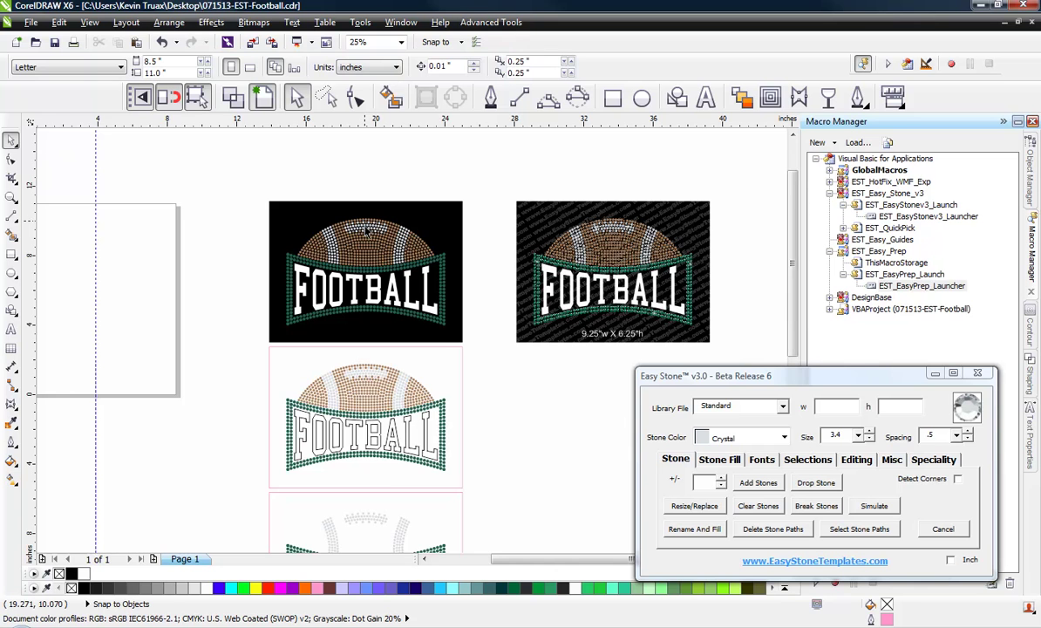
pyautogui.scroll(-1, 360, 332)
pyautogui.scroll(1, 363, 408)
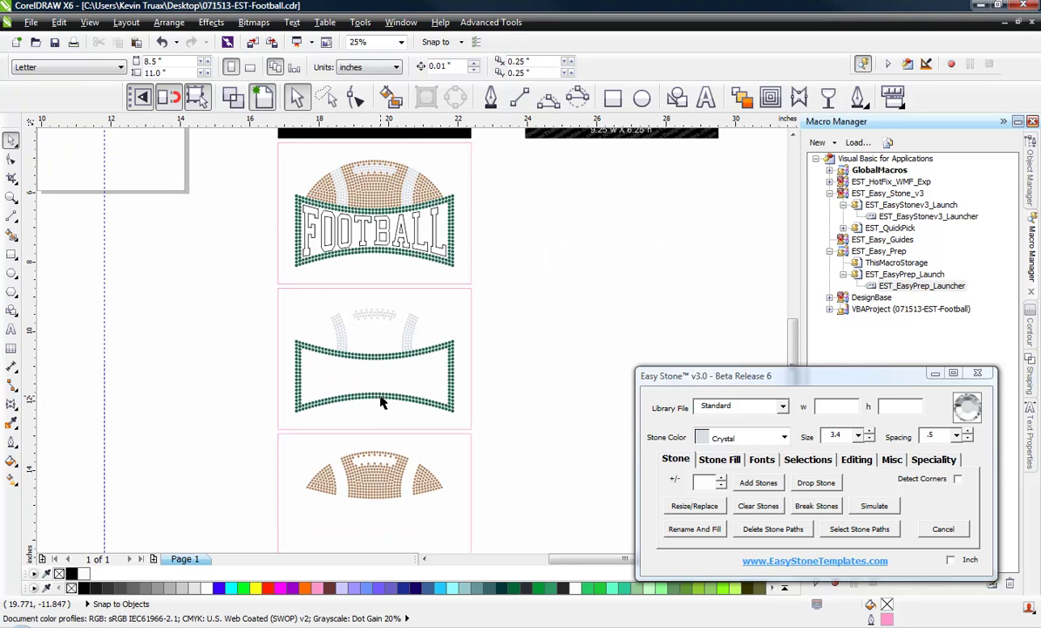
pyautogui.scroll(1, 381, 402)
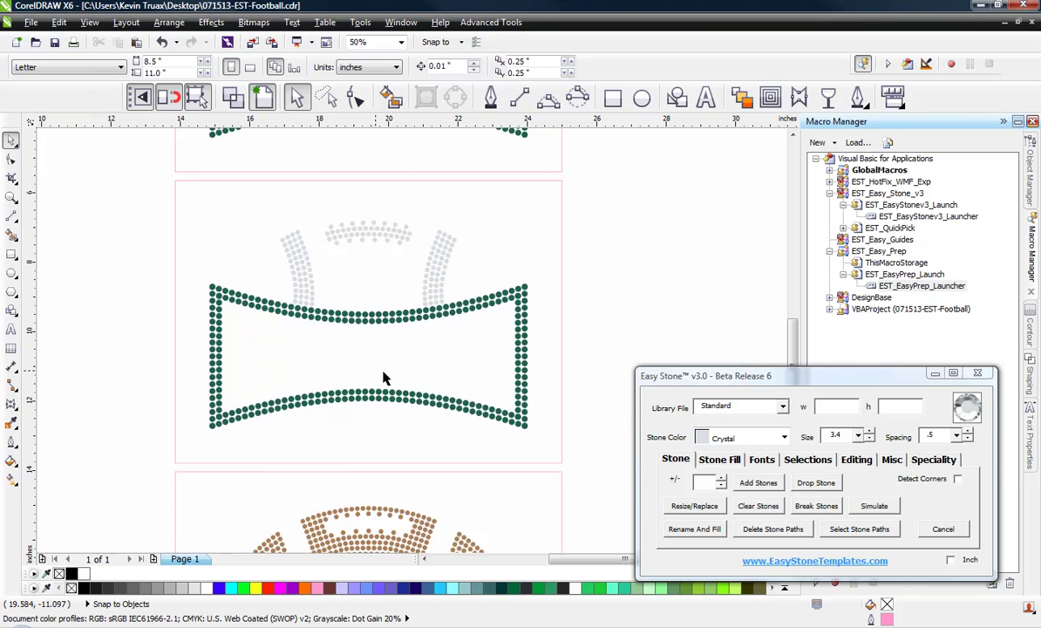
pyautogui.scroll(-1, 409, 267)
pyautogui.scroll(1, 402, 409)
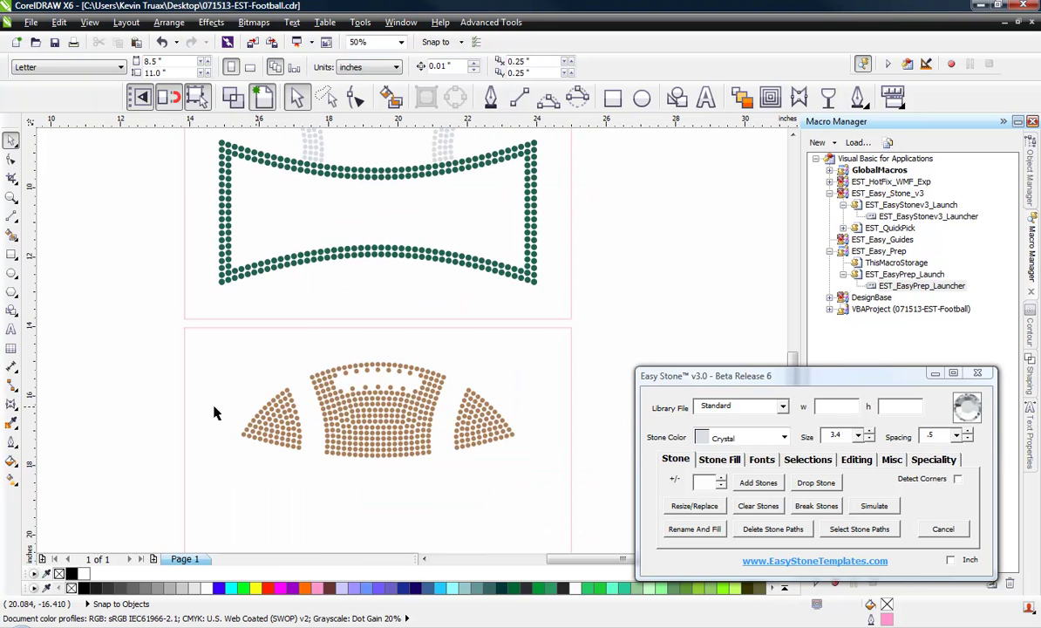
pyautogui.scroll(-1, 373, 433)
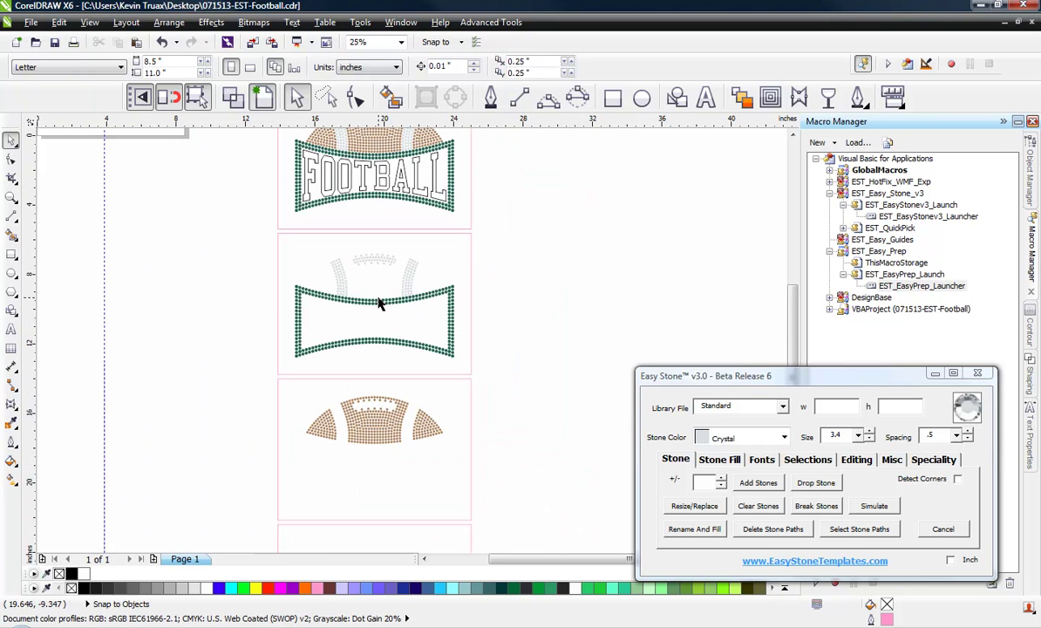
pyautogui.scroll(1, 379, 335)
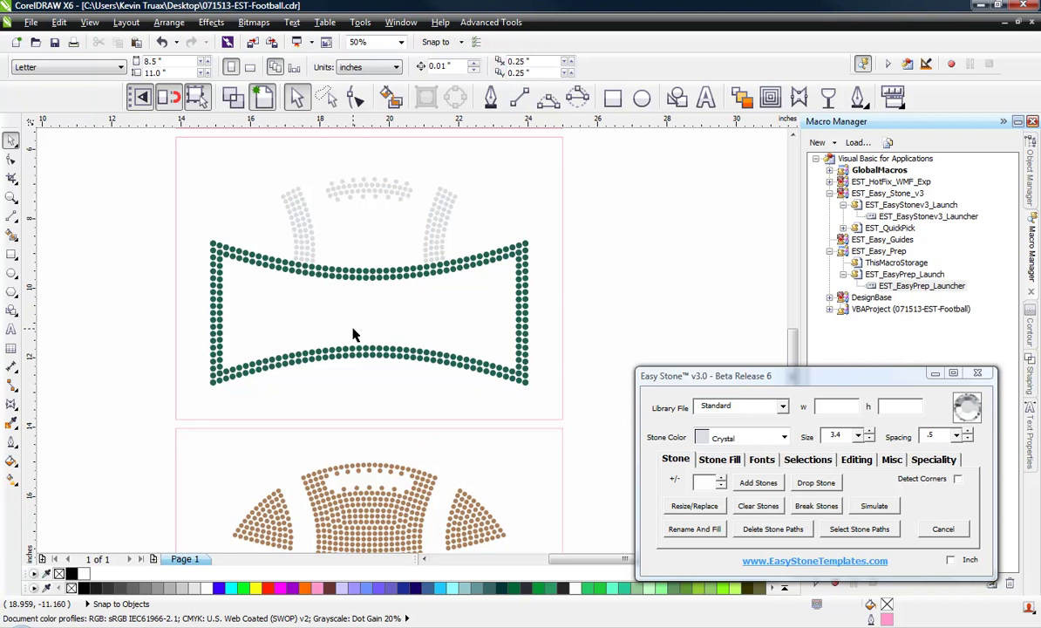
pyautogui.scroll(-1, 353, 328)
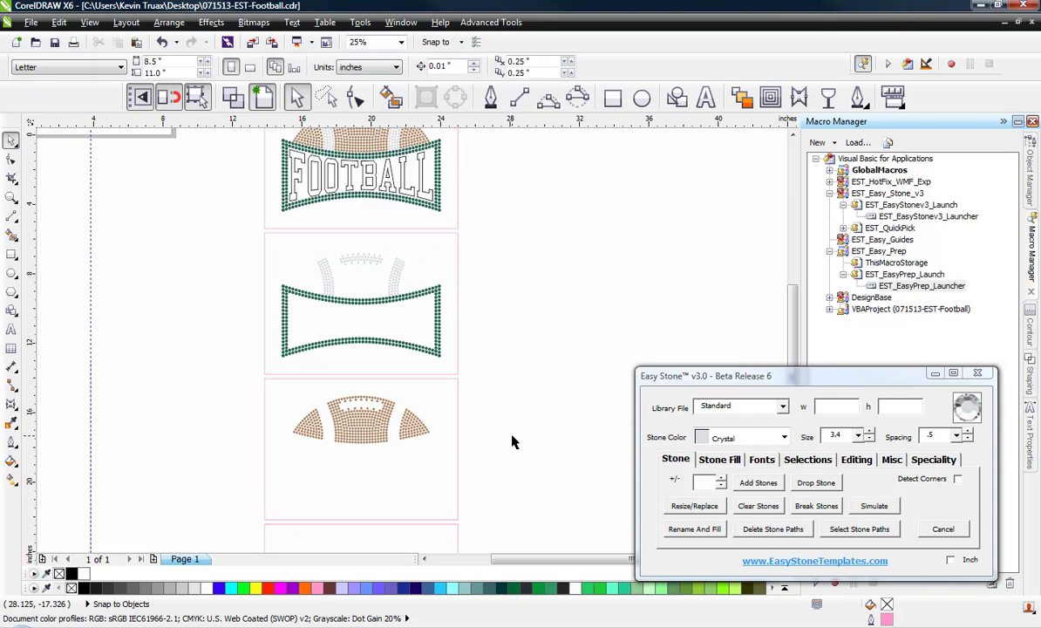
pyautogui.scroll(-1, 532, 398)
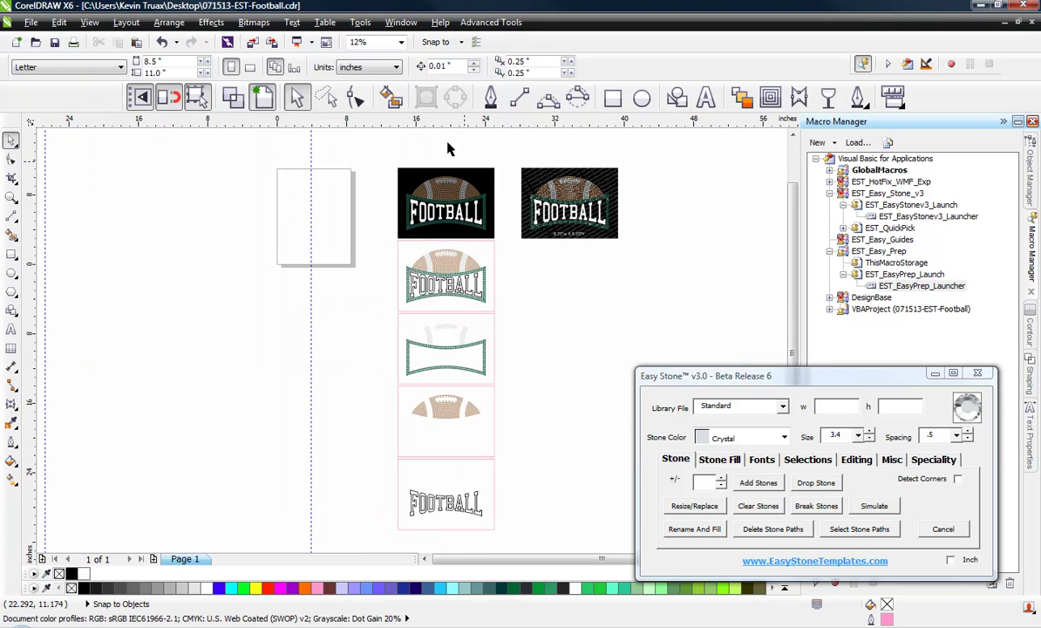
pyautogui.scroll(1, 433, 177)
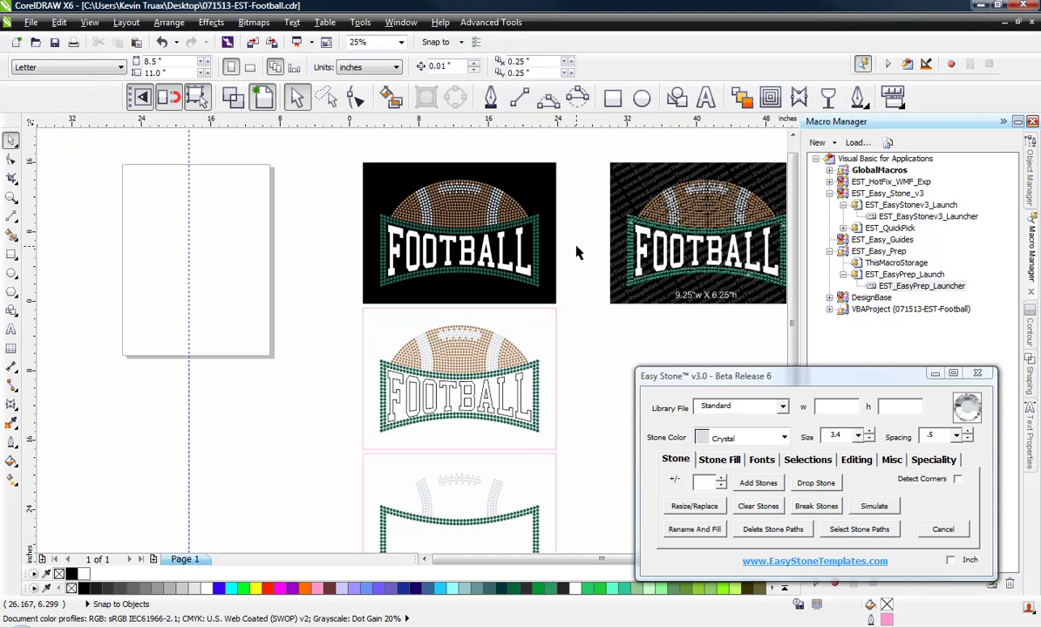
pyautogui.scroll(-1, 576, 252)
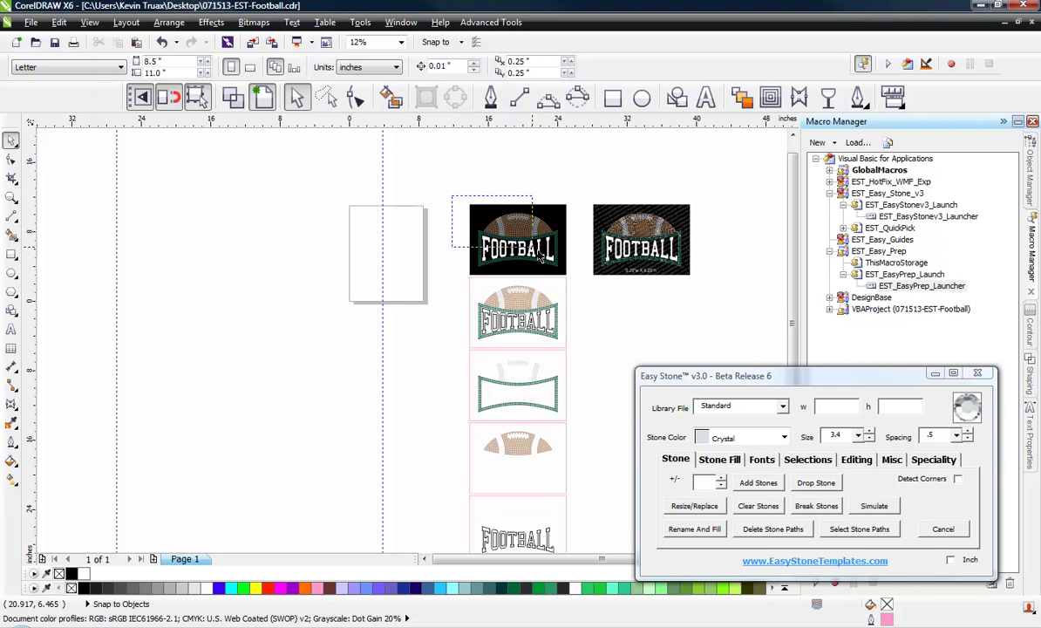
# - Duplicate the whole football design with its black background into the empty area on the other side of the page
pyautogui.moveTo(451, 196); pyautogui.dragTo(582, 288)
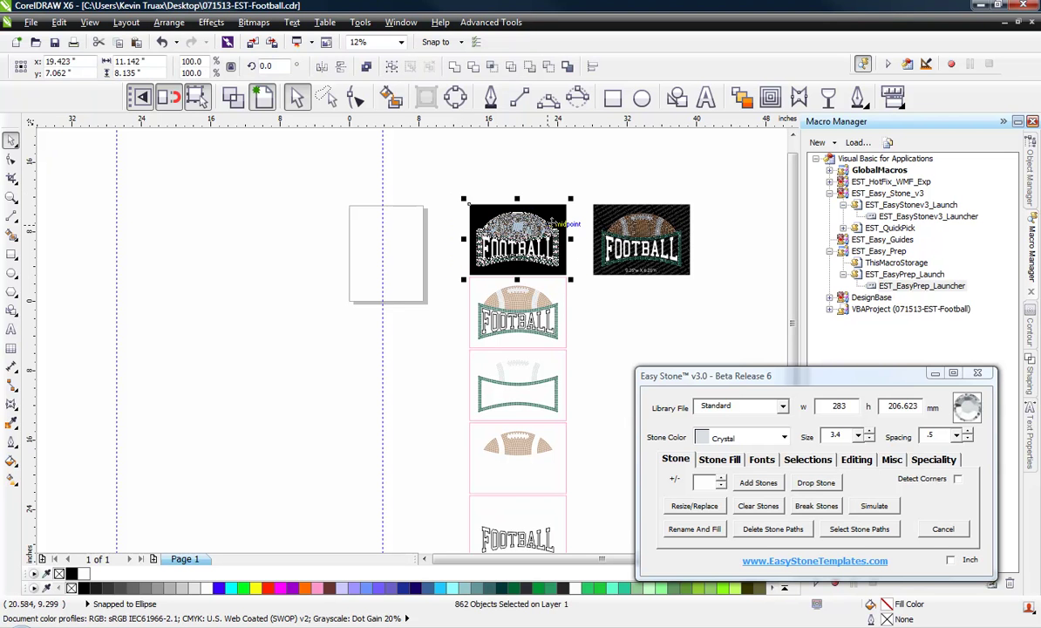
pyautogui.moveTo(540, 223); pyautogui.dragTo(295, 372)
pyautogui.click(249, 478)
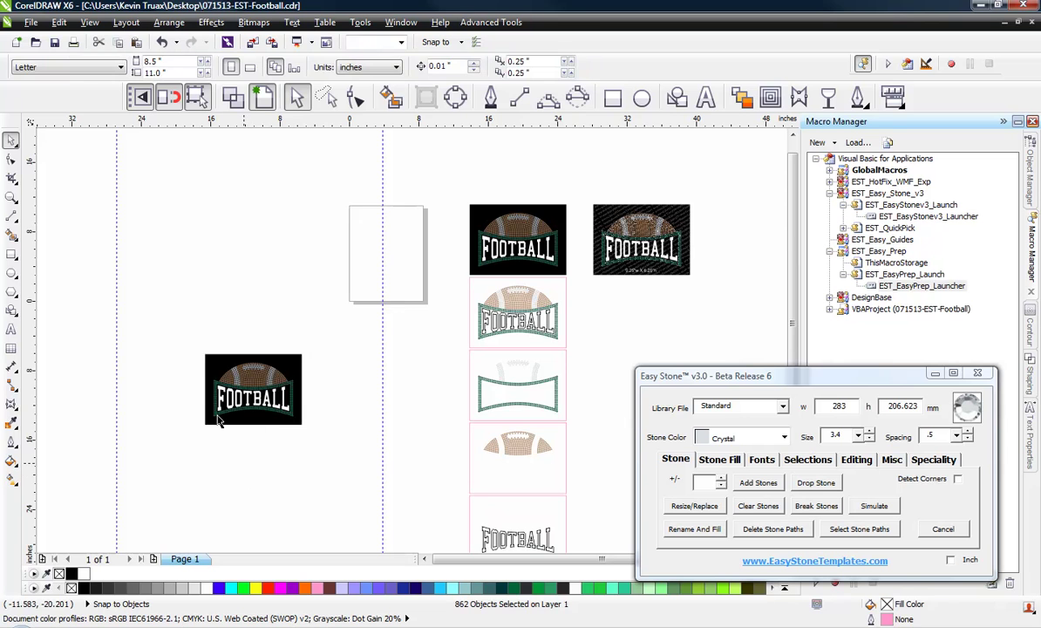
# - Duplicate the copied football design again beside itself and delete the vertical guideline running through the new copy
pyautogui.scroll(2, 218, 410)
pyautogui.moveTo(148, 294); pyautogui.dragTo(385, 423)
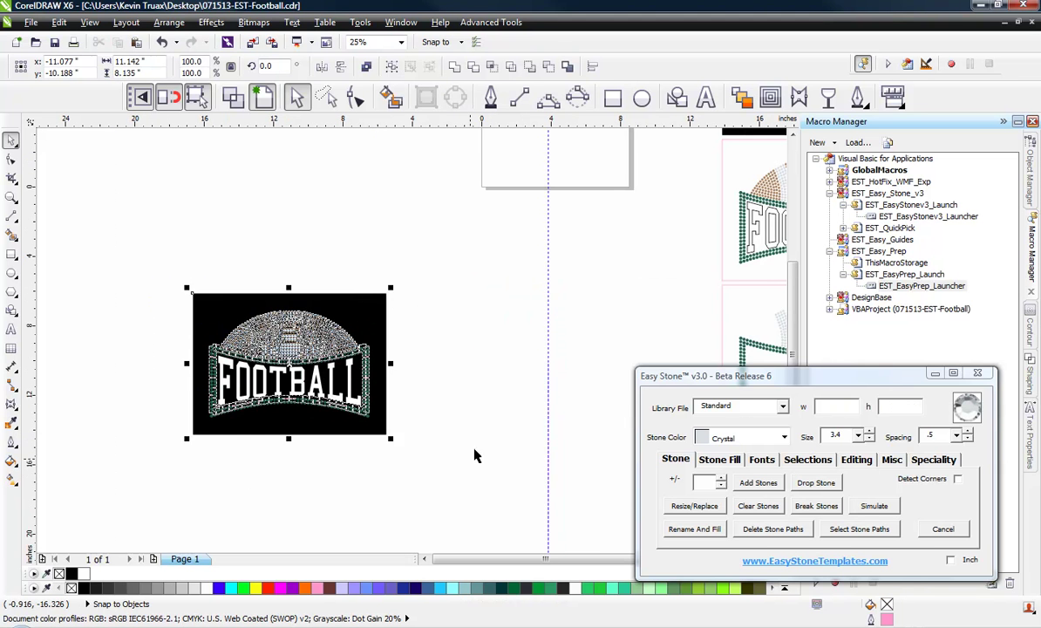
pyautogui.scroll(-2, 480, 427)
pyautogui.moveTo(439, 376); pyautogui.dragTo(309, 385)
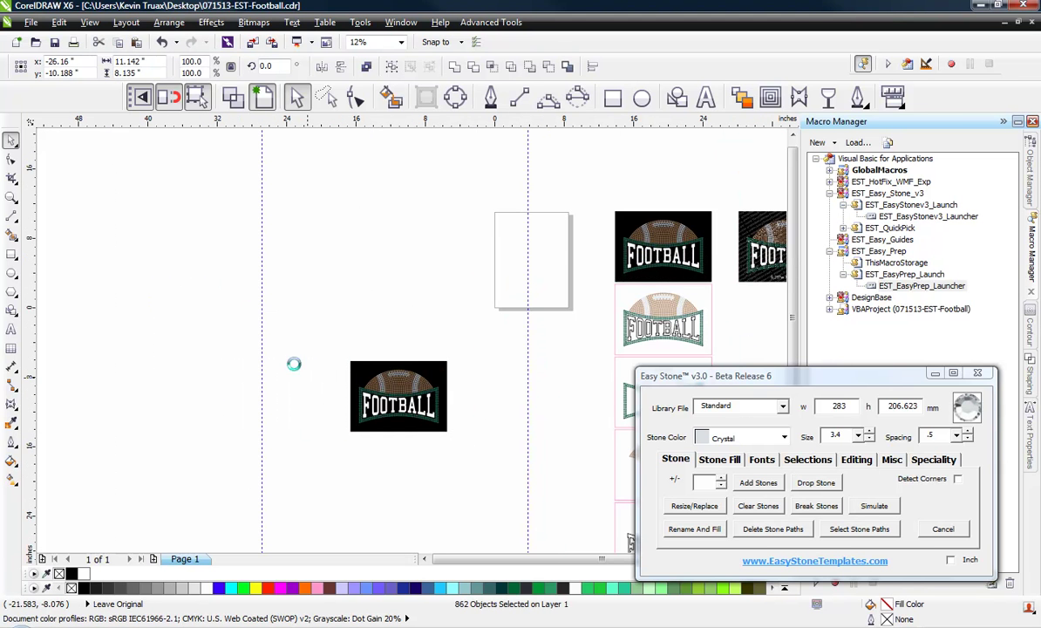
pyautogui.click(261, 307)
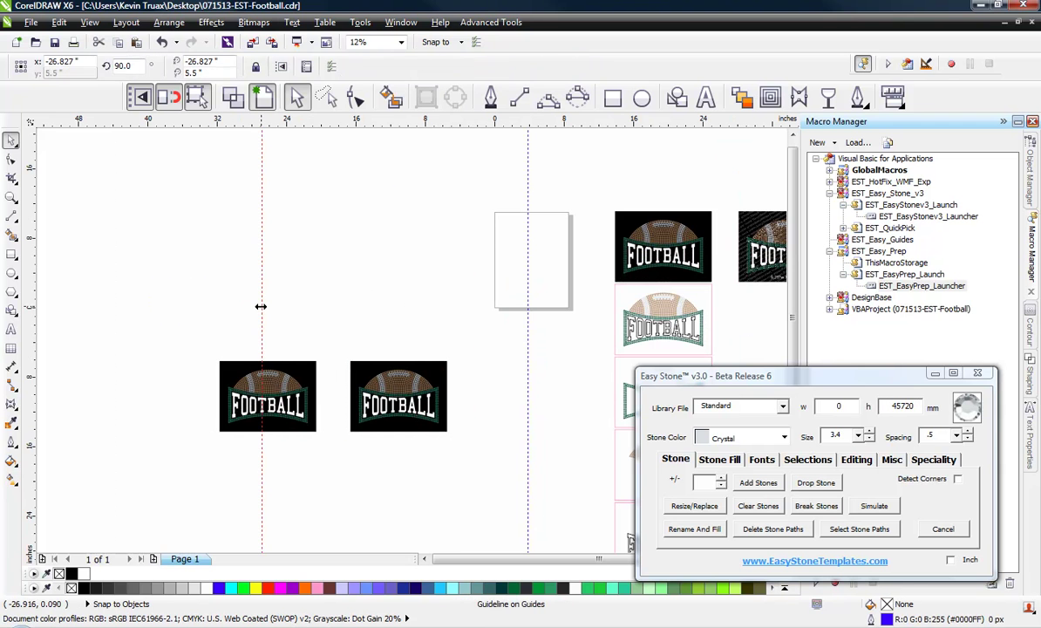
pyautogui.press('Delete')
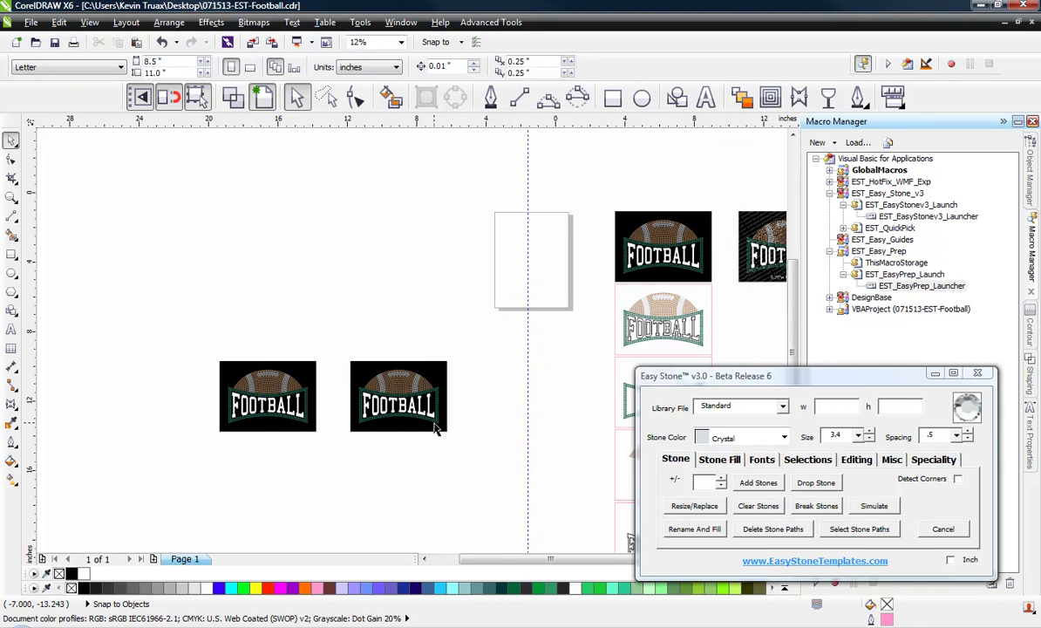
# - In the copy nearer the page, mark a green border stone as reference and create a selection of all border stones matching its fill
pyautogui.scroll(4, 438, 399)
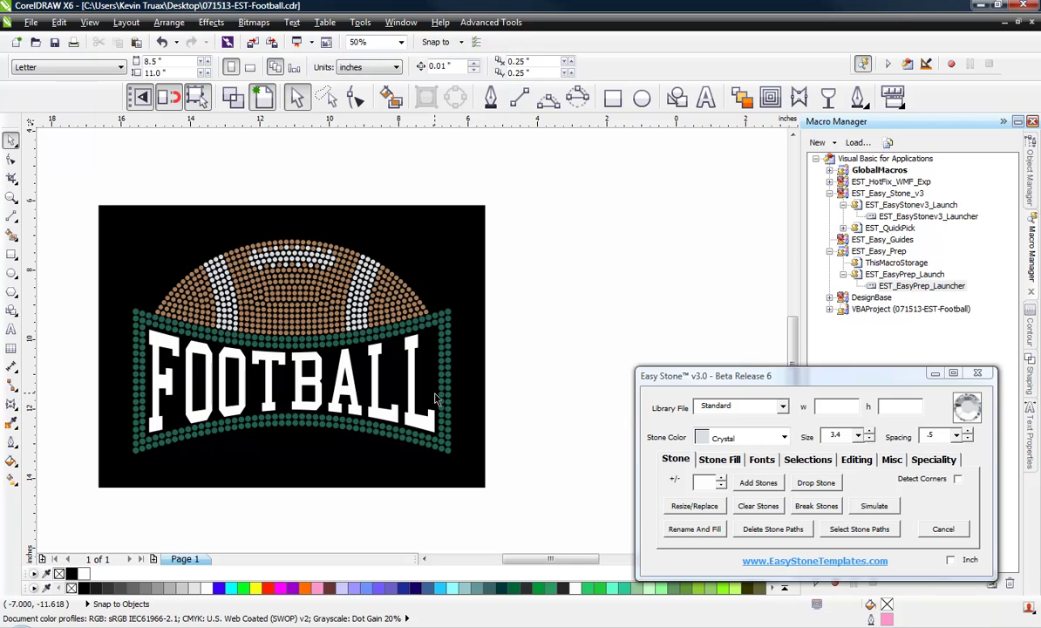
pyautogui.click(443, 391)
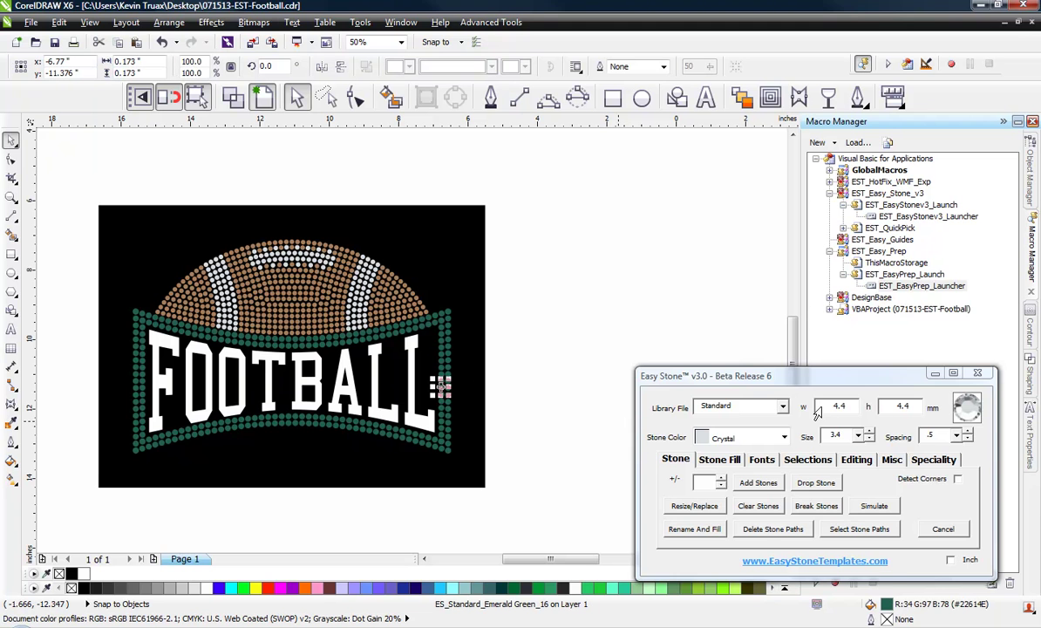
pyautogui.click(807, 460)
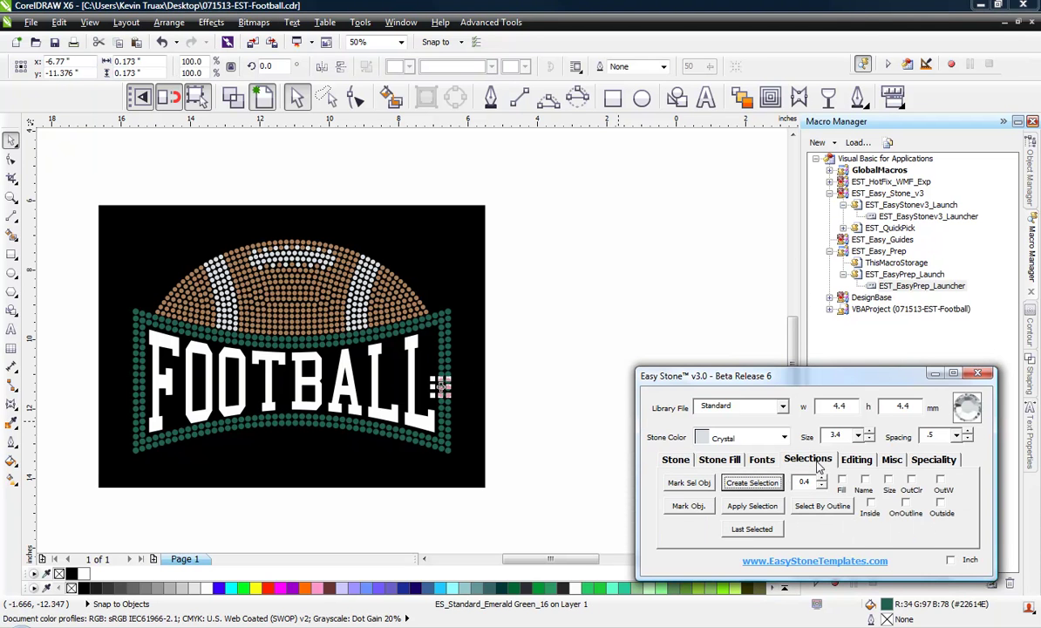
pyautogui.click(676, 485)
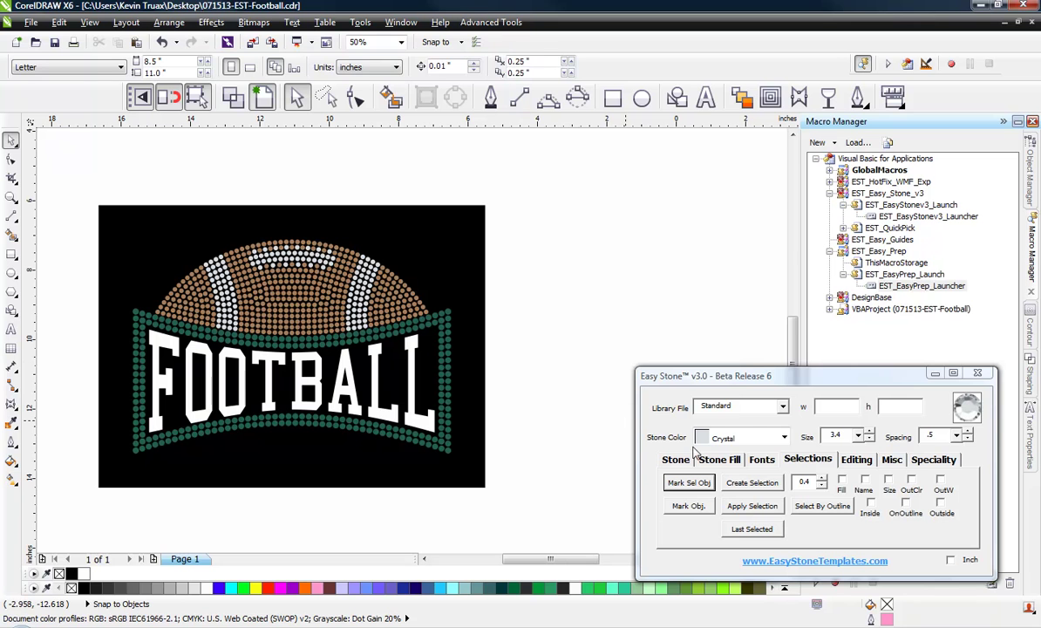
pyautogui.moveTo(559, 290); pyautogui.dragTo(94, 433)
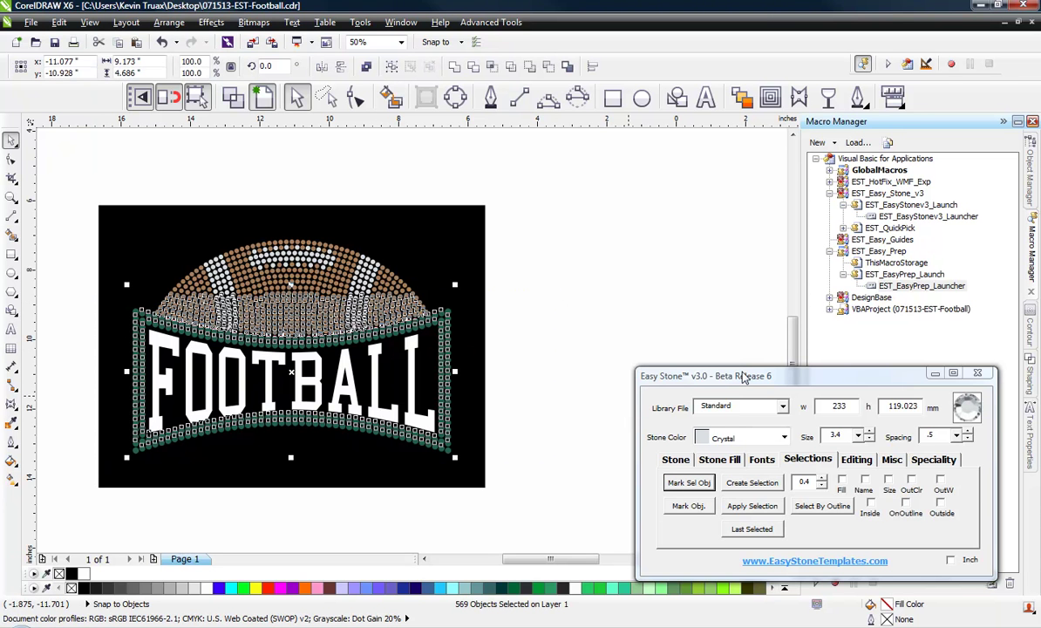
pyautogui.click(842, 479)
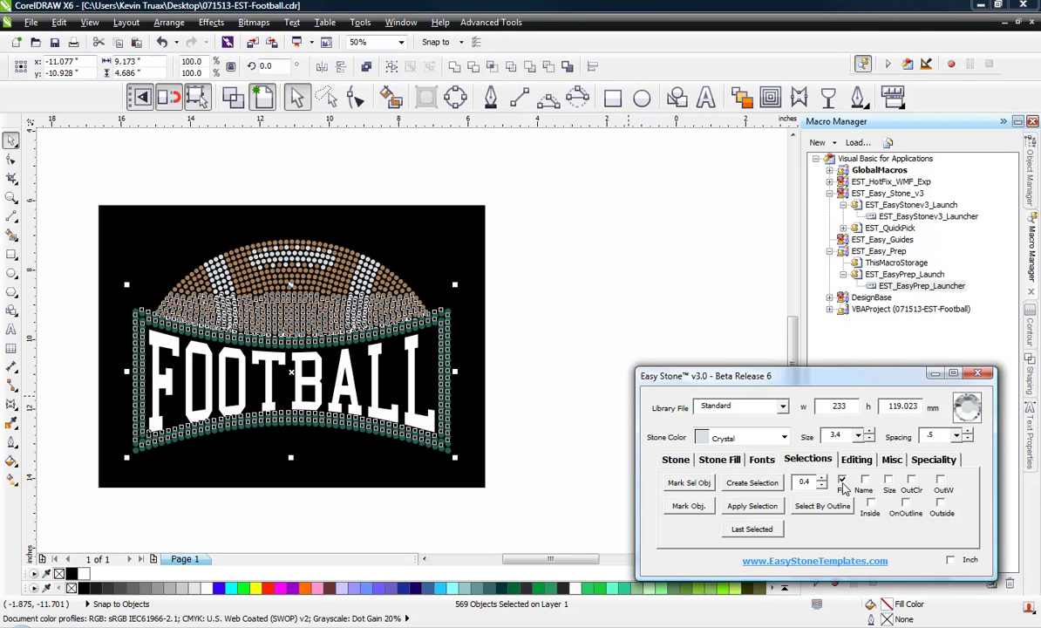
pyautogui.click(759, 485)
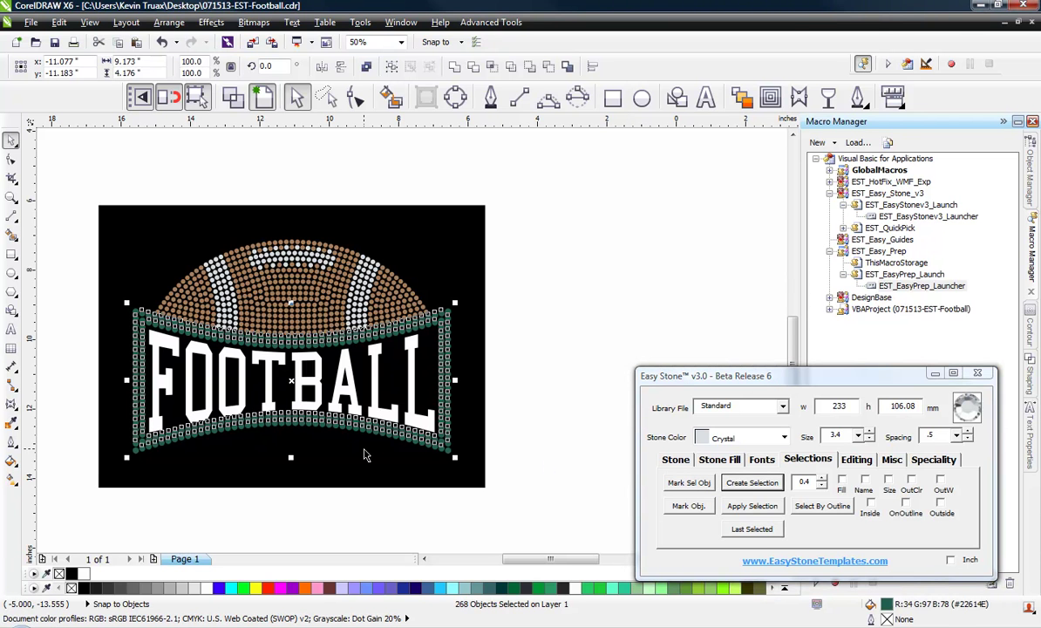
# - Resize the selected green border stones in place to size 3.4 and clear the selection
pyautogui.click(674, 461)
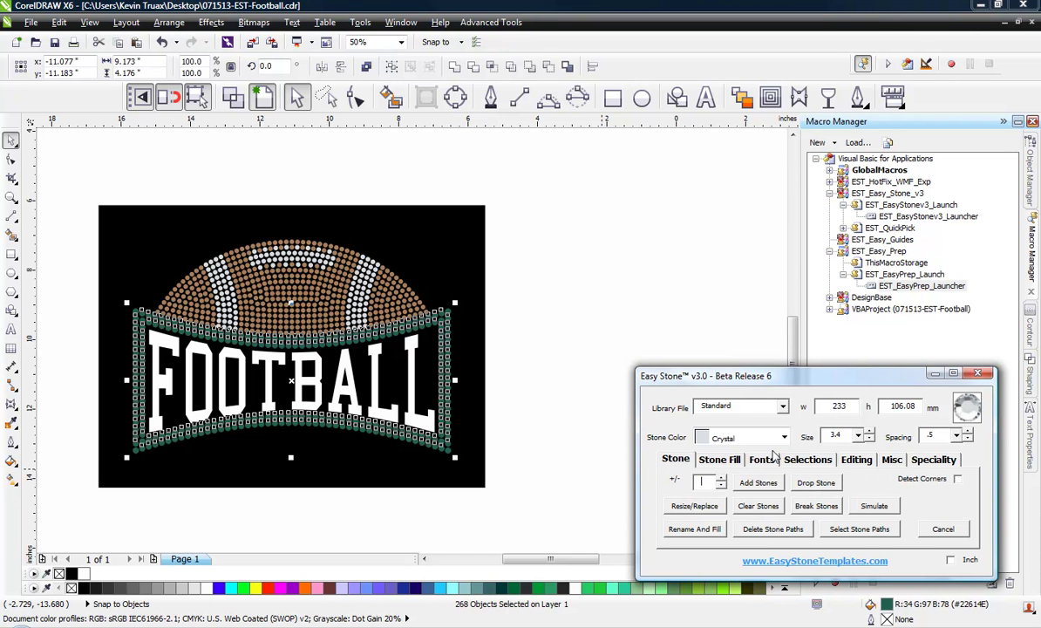
pyautogui.moveTo(848, 436); pyautogui.dragTo(784, 460)
pyautogui.click(698, 508)
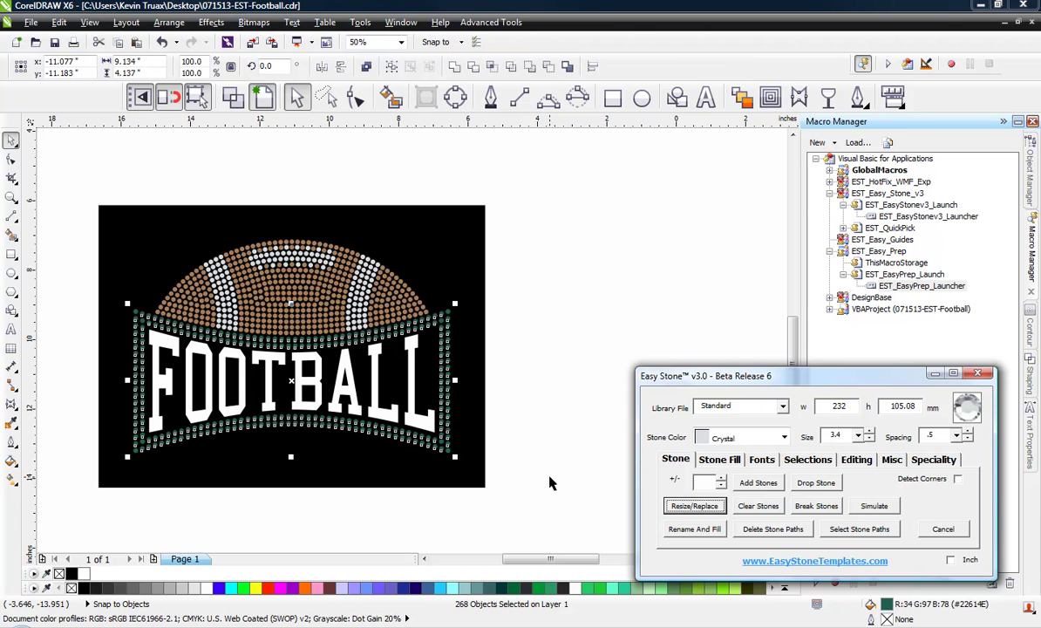
pyautogui.click(535, 404)
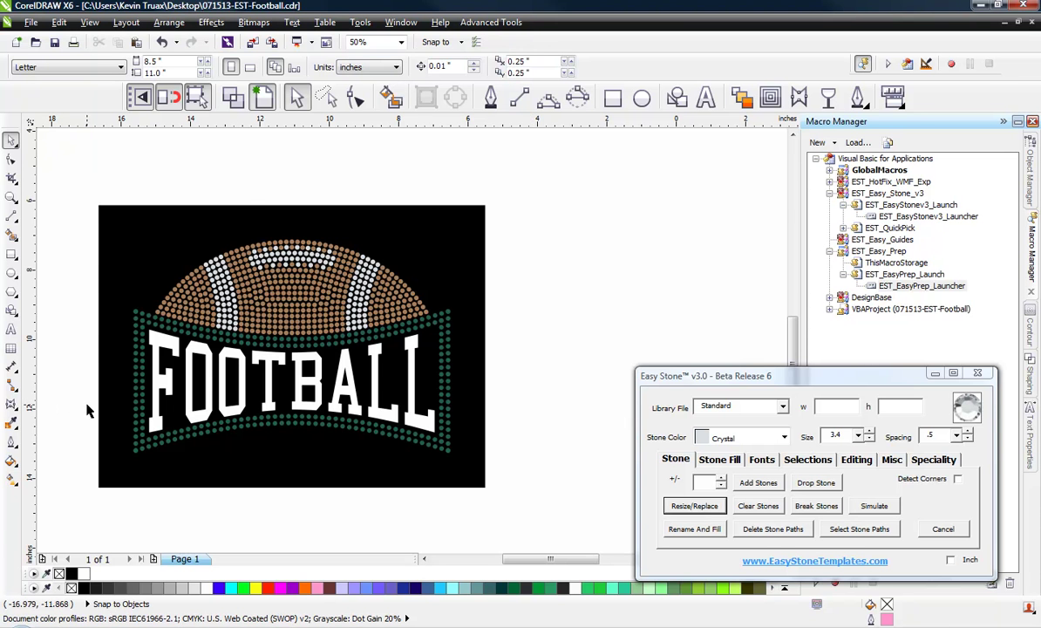
# - Examine the spacing of the resized green border stones along both sides of the copy nearer the page
pyautogui.scroll(2, 177, 392)
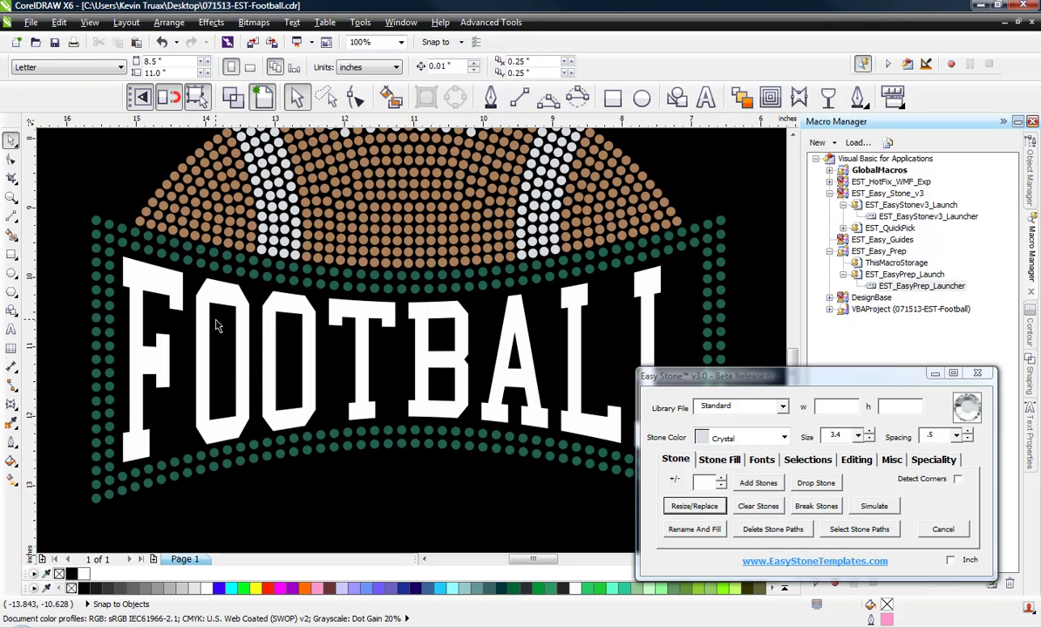
pyautogui.scroll(-2, 217, 325)
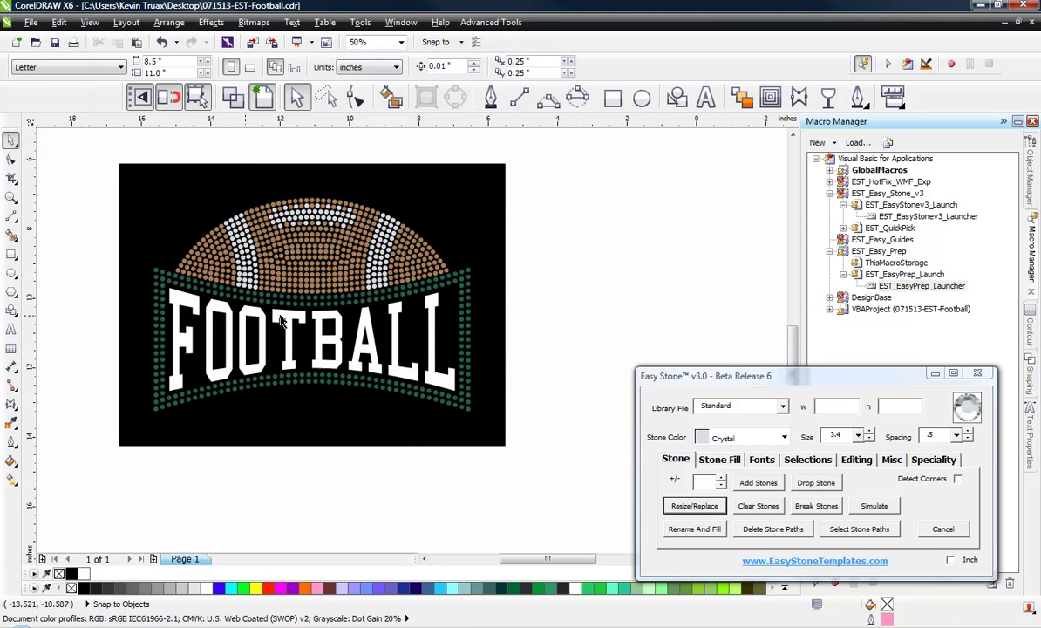
pyautogui.scroll(2, 471, 298)
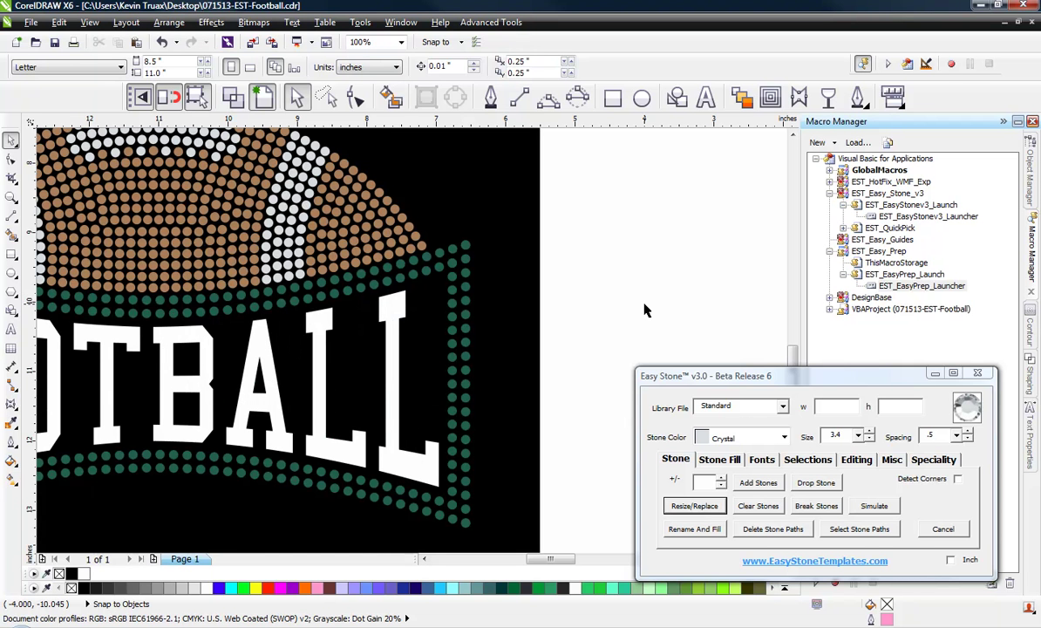
pyautogui.scroll(-2, 645, 310)
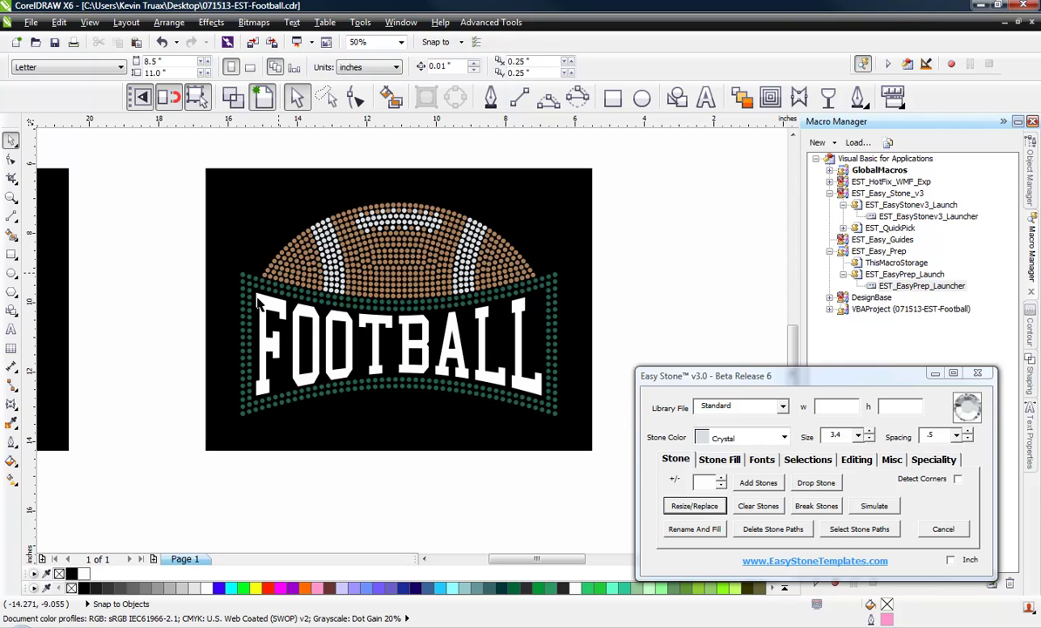
# - In the farther football copy, draw a connecting line between the top and bottom corner stones of the border's outer left column
pyautogui.scroll(-4, 689, 279)
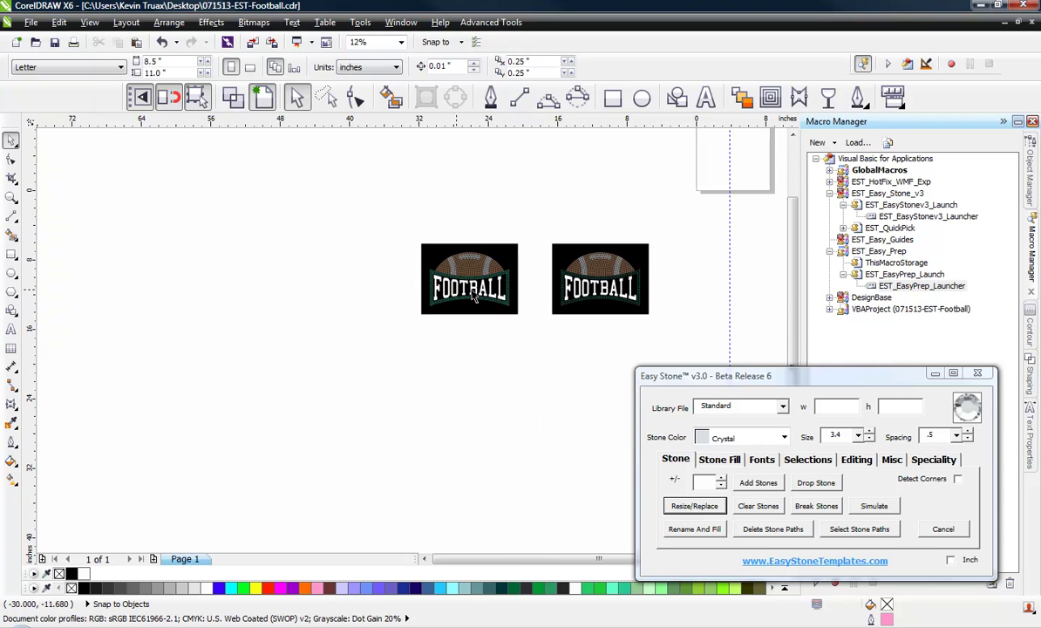
pyautogui.scroll(4, 488, 267)
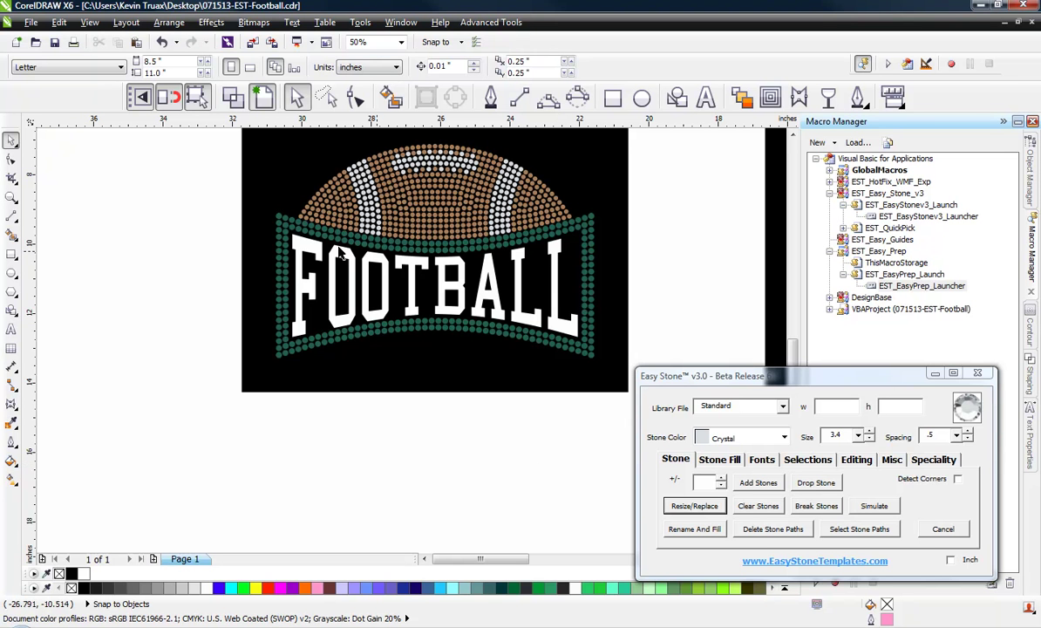
pyautogui.scroll(2, 343, 261)
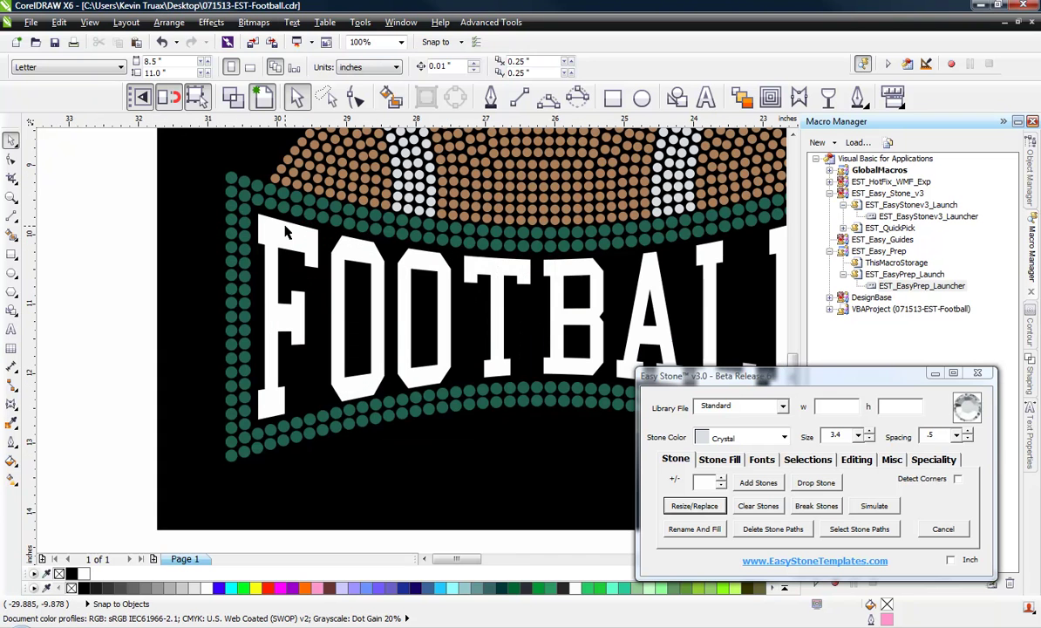
pyautogui.click(231, 180)
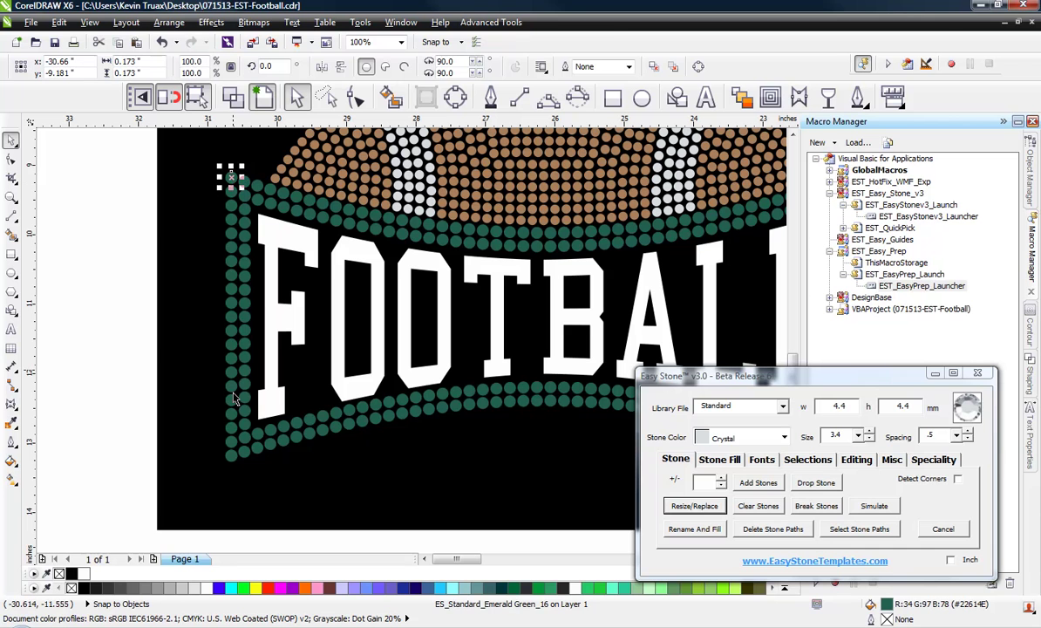
pyautogui.keyDown('shift'); pyautogui.click(232, 454); pyautogui.keyUp('shift')
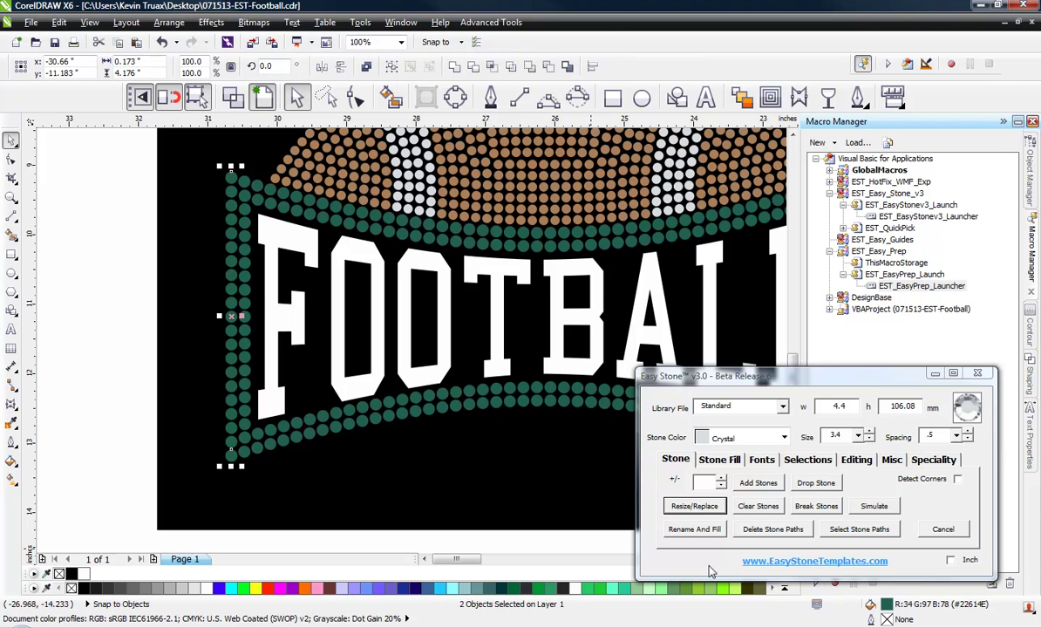
pyautogui.click(854, 460)
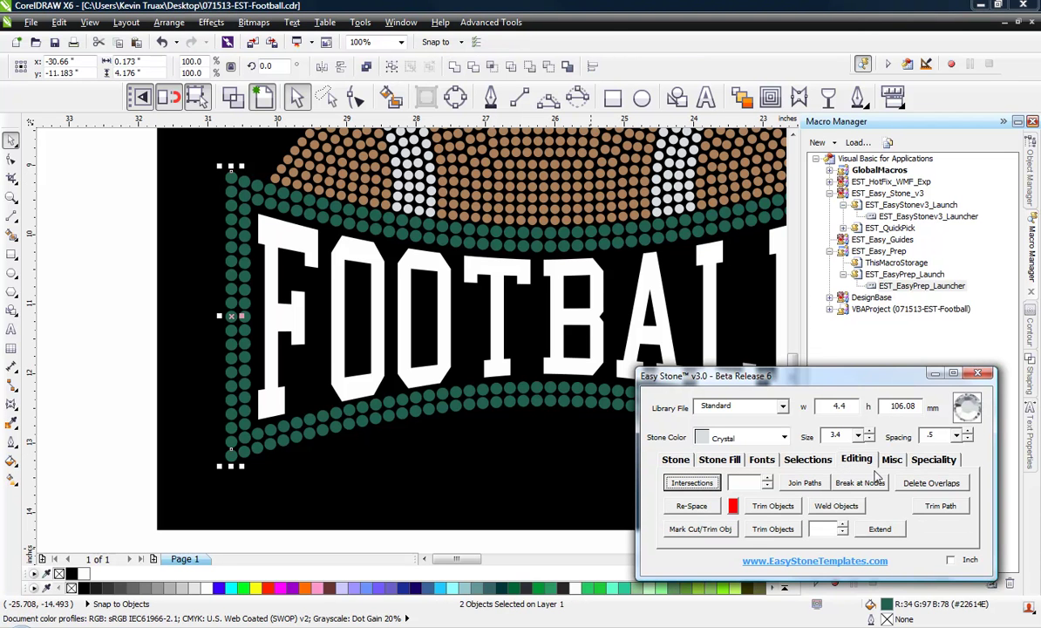
pyautogui.click(892, 461)
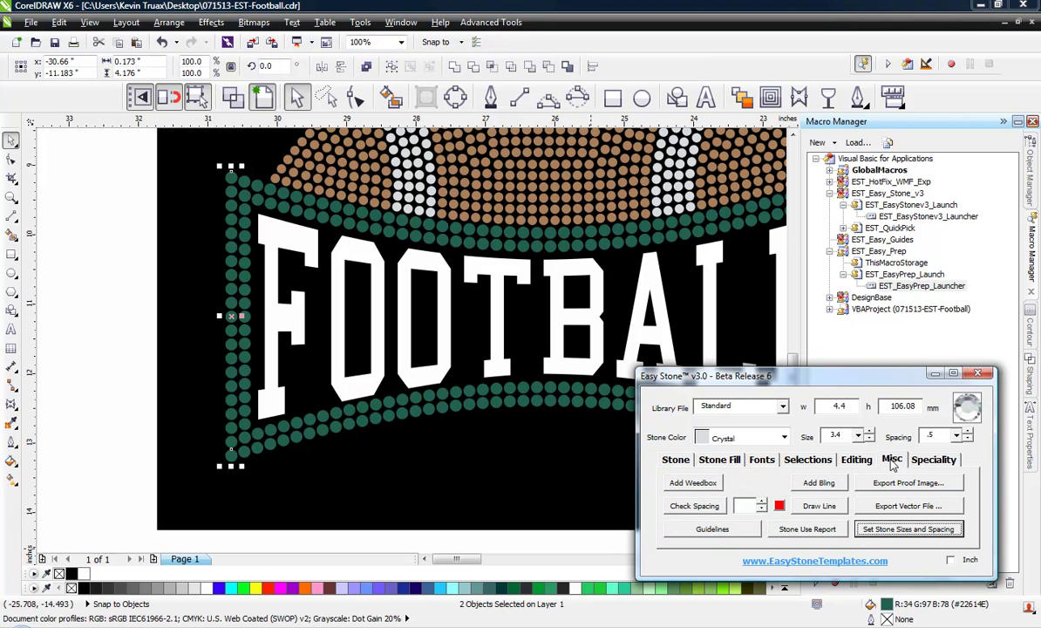
pyautogui.click(825, 508)
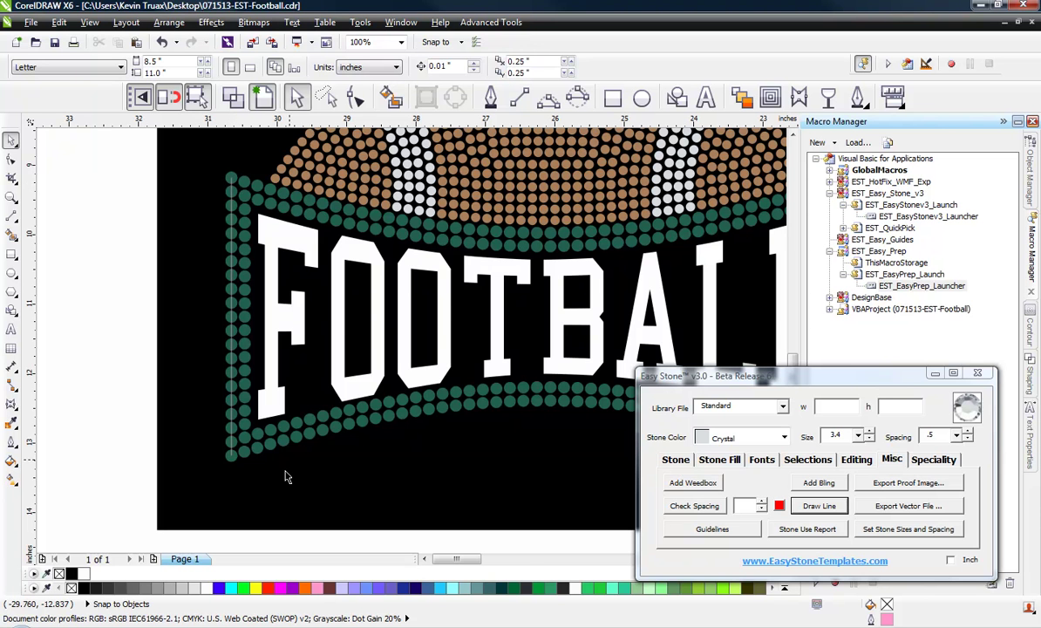
# - Draw a connecting line between the top and bottom corner stones of the border's outer right column
pyautogui.scroll(-1, 87, 371)
pyautogui.scroll(-1, 87, 370)
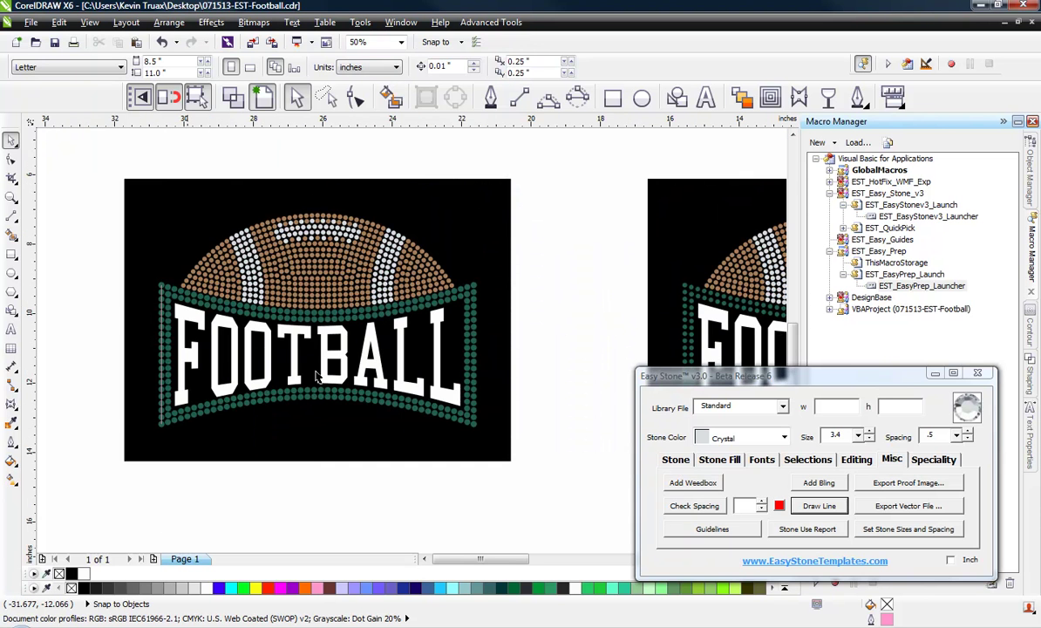
pyautogui.scroll(2, 471, 340)
pyautogui.click(481, 234)
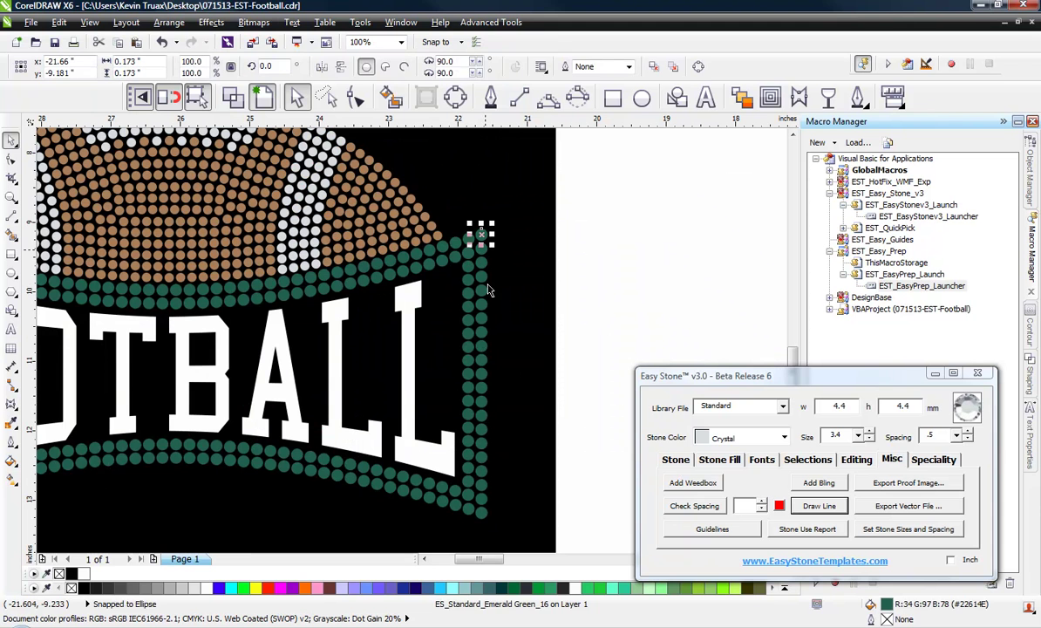
pyautogui.keyDown('shift'); pyautogui.click(486, 516); pyautogui.keyUp('shift')
pyautogui.click(819, 506)
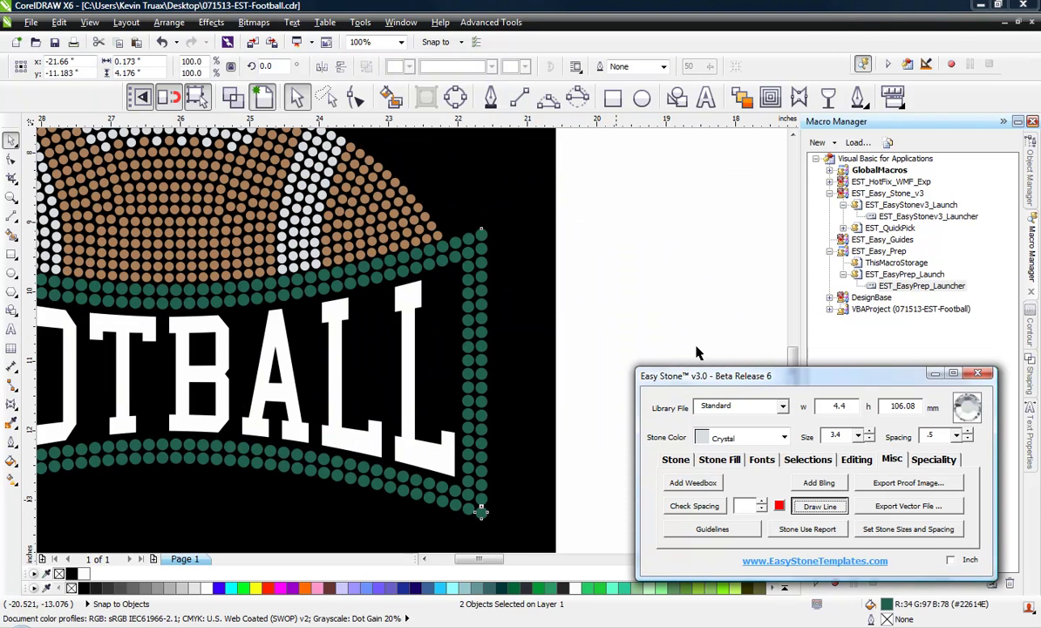
# - Draw a horizontal connecting line between the two lower outer corner stones of the green border
pyautogui.scroll(-2, 535, 419)
pyautogui.scroll(2, 569, 413)
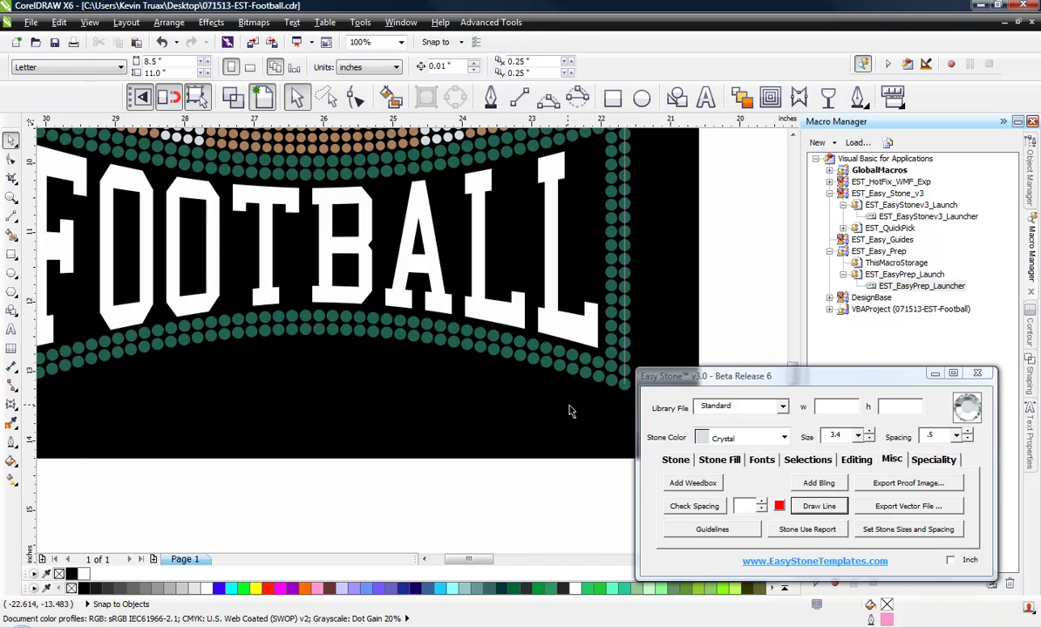
pyautogui.scroll(-1, 625, 394)
pyautogui.click(621, 384)
pyautogui.scroll(-1, 610, 384)
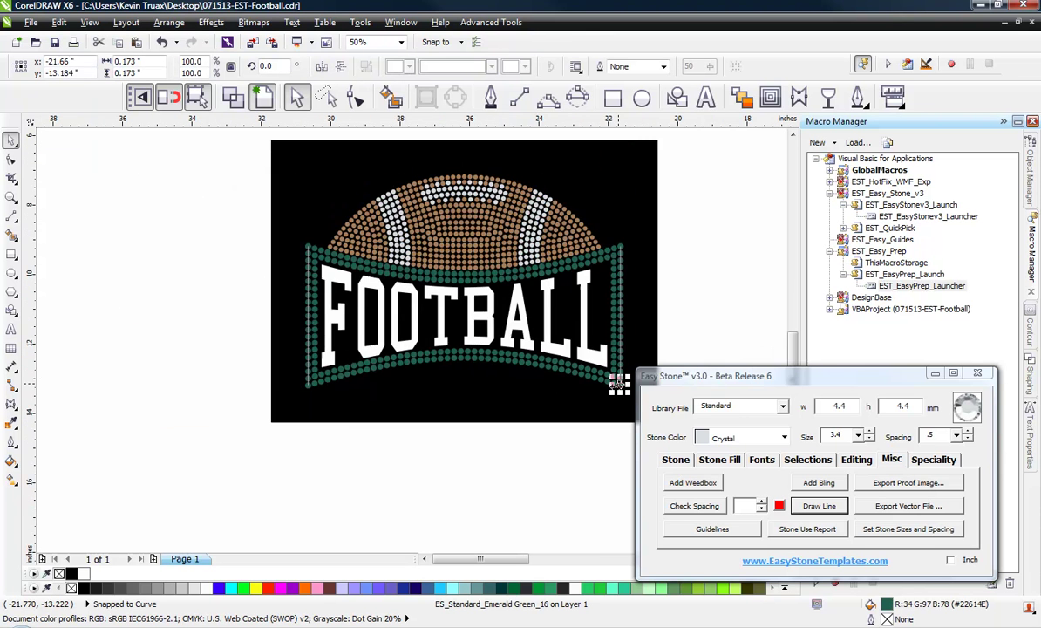
pyautogui.scroll(2, 288, 399)
pyautogui.keyDown('shift'); pyautogui.click(272, 357); pyautogui.keyUp('shift')
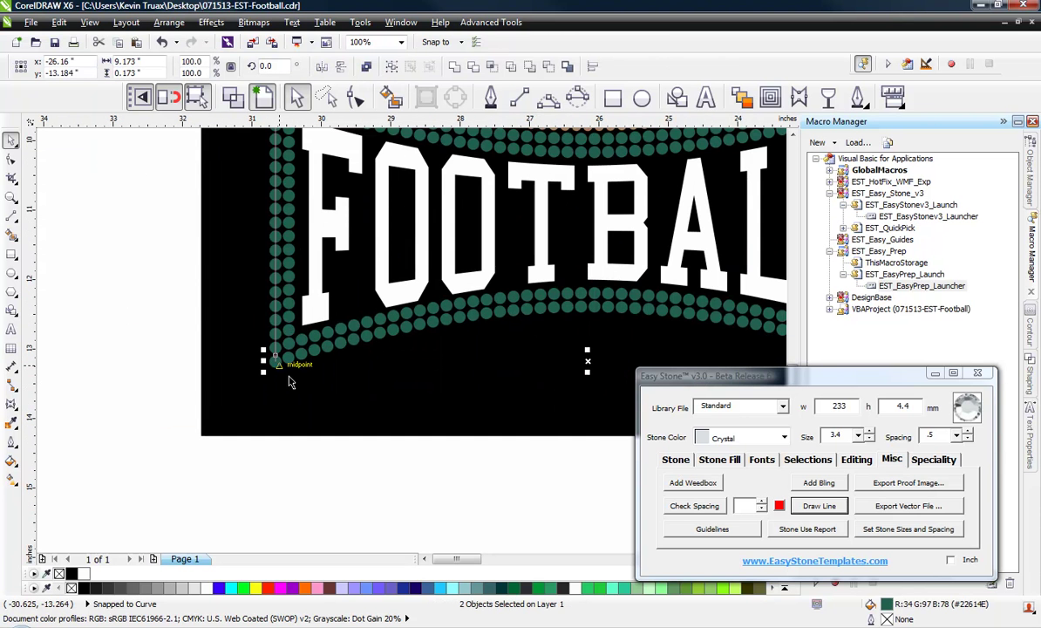
pyautogui.click(818, 506)
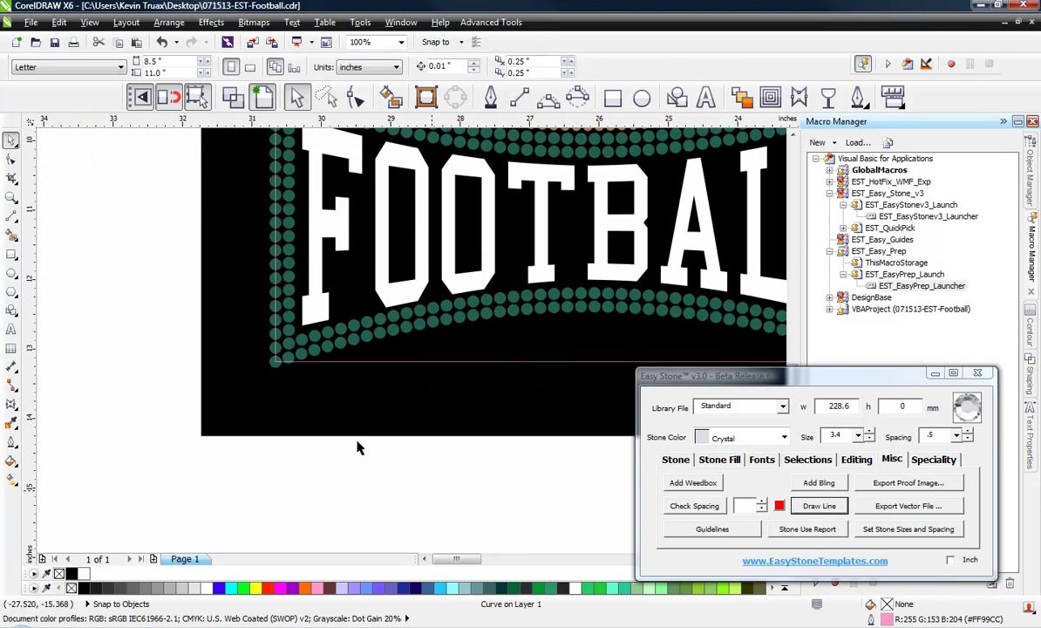
# - Place a vertical guideline through the middle of this football copy at -26.16 inches and enable snapping to guidelines along with objects
pyautogui.scroll(-1, 336, 417)
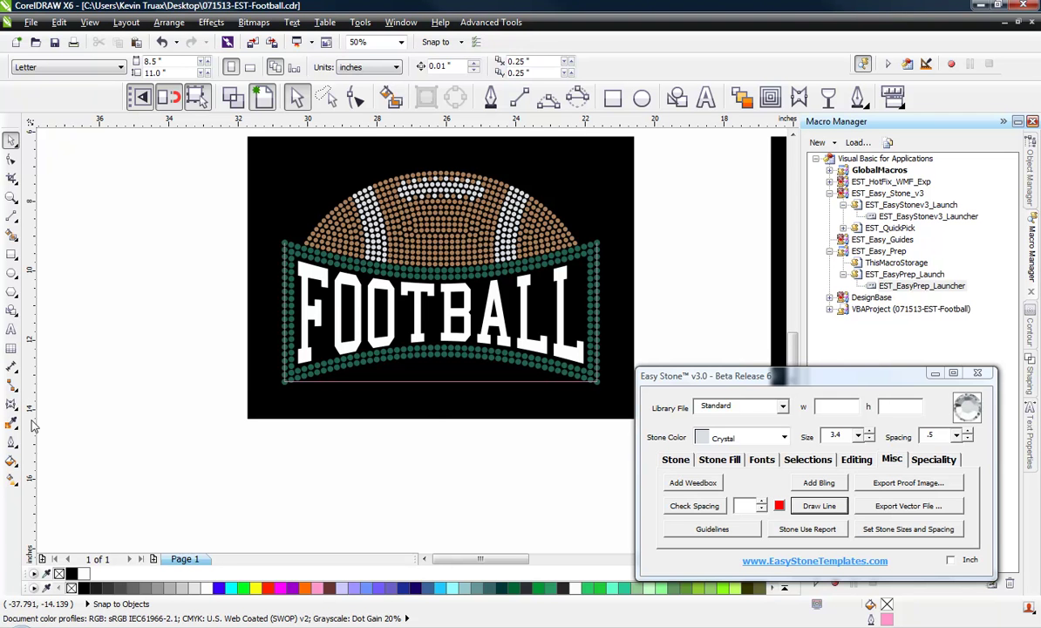
pyautogui.moveTo(35, 398); pyautogui.dragTo(441, 390)
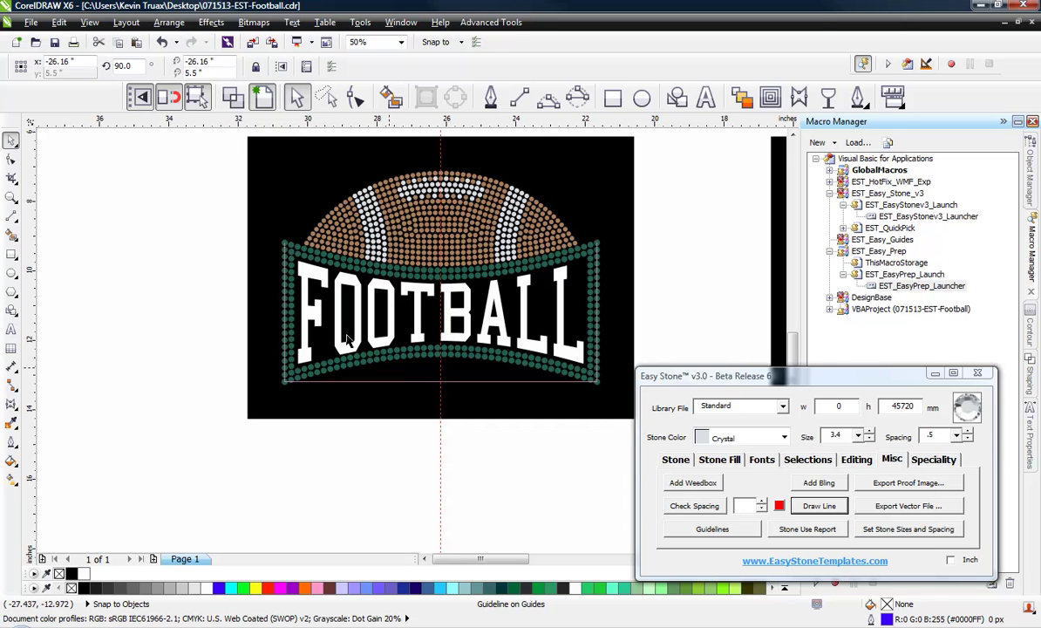
pyautogui.click(141, 99)
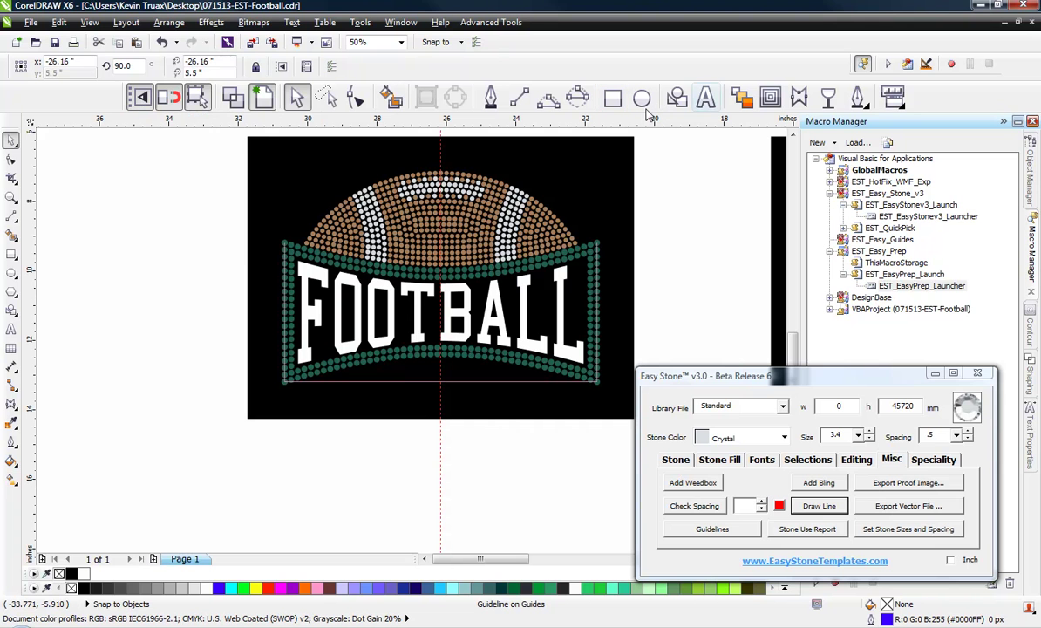
pyautogui.click(87, 26)
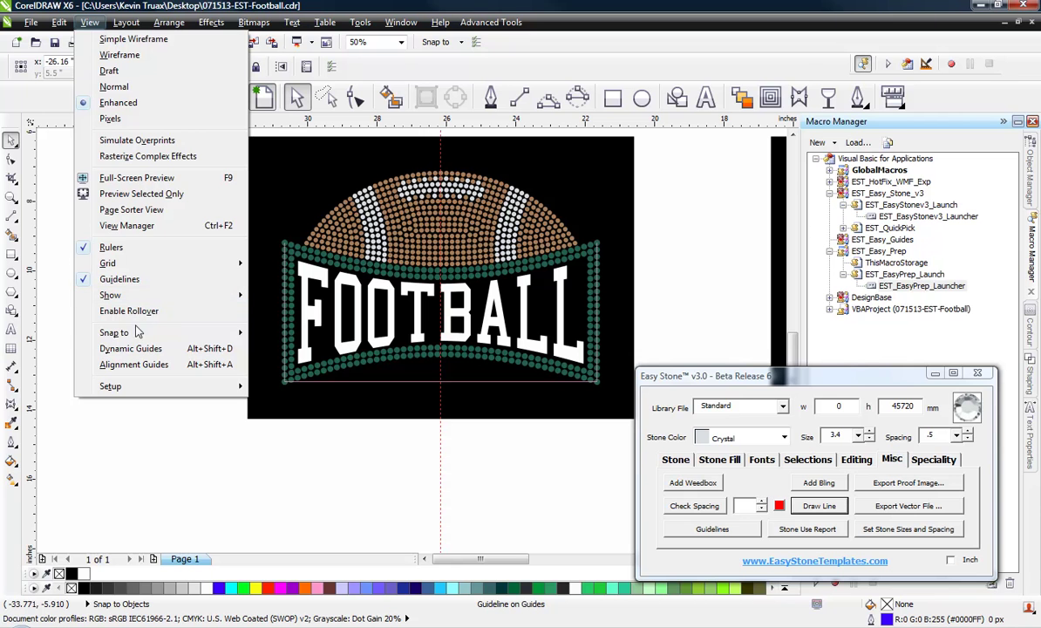
pyautogui.moveTo(137, 334)
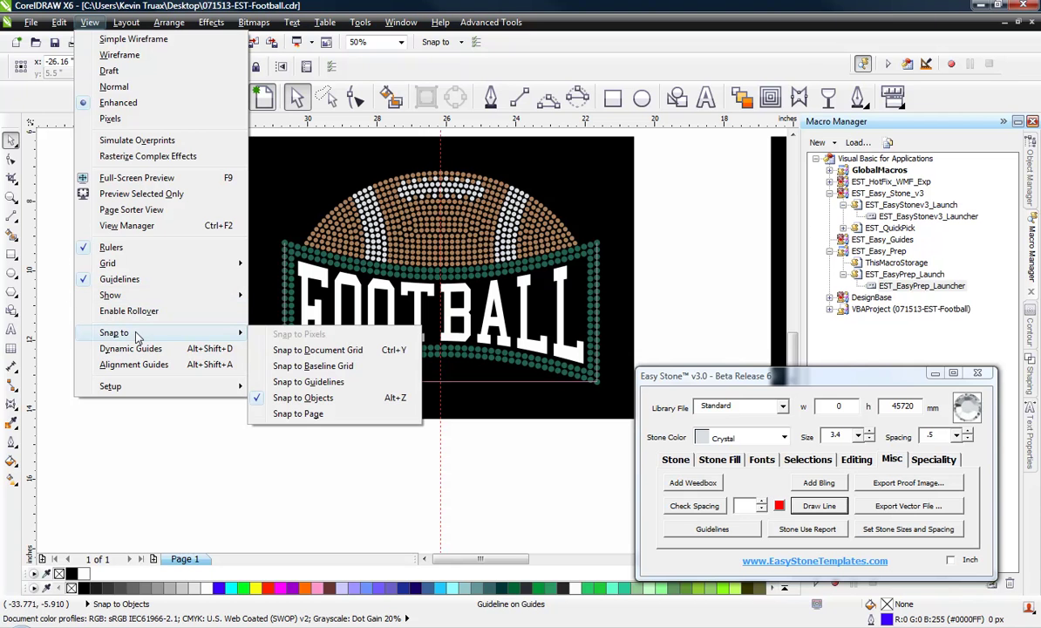
pyautogui.click(316, 384)
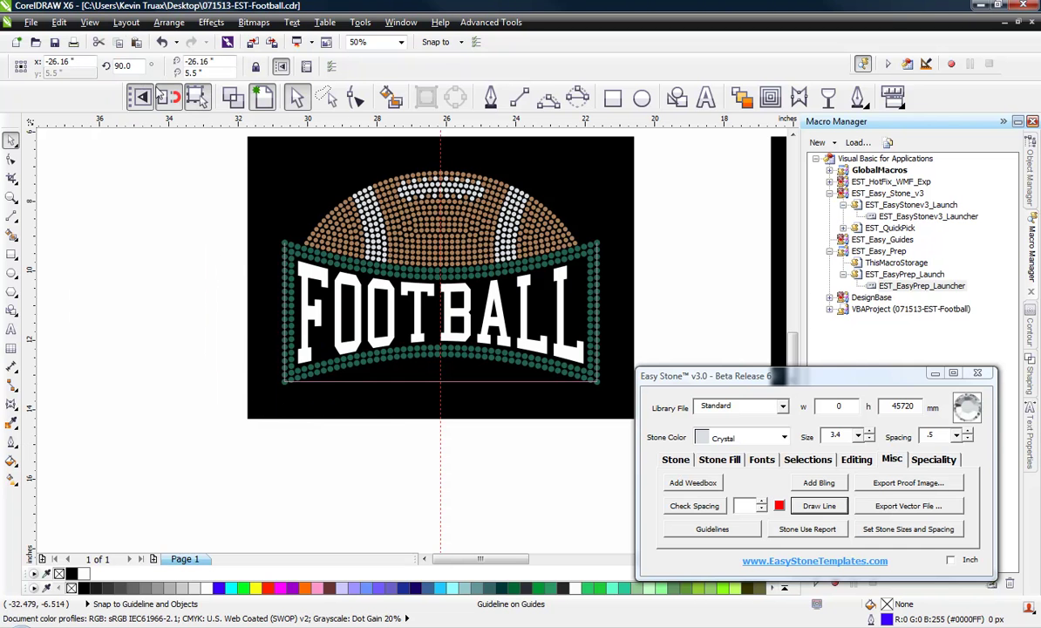
pyautogui.click(90, 24)
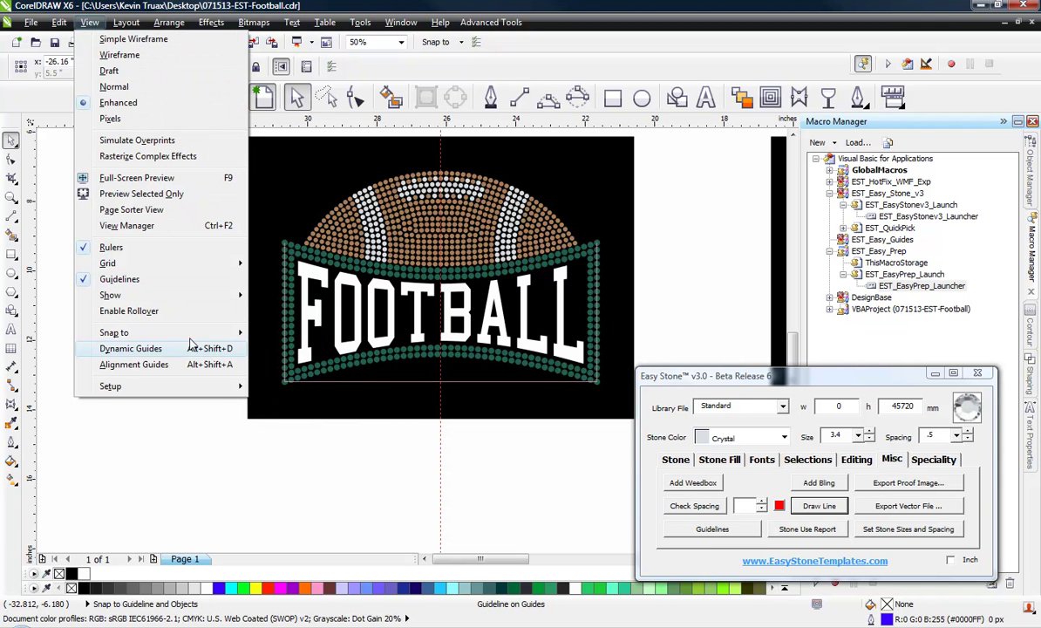
pyautogui.moveTo(218, 334)
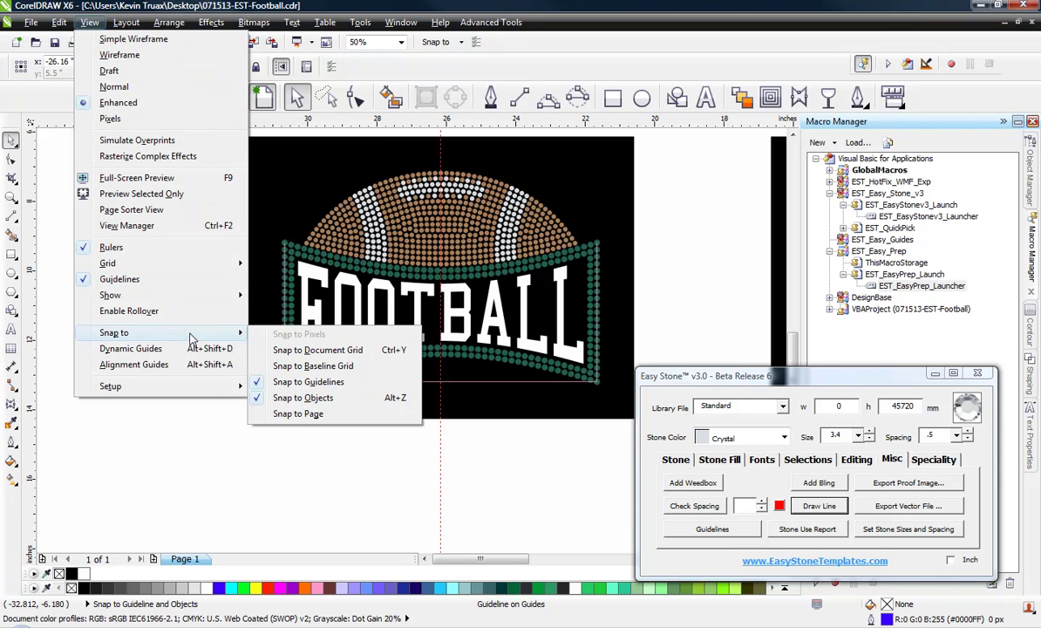
pyautogui.click(338, 400)
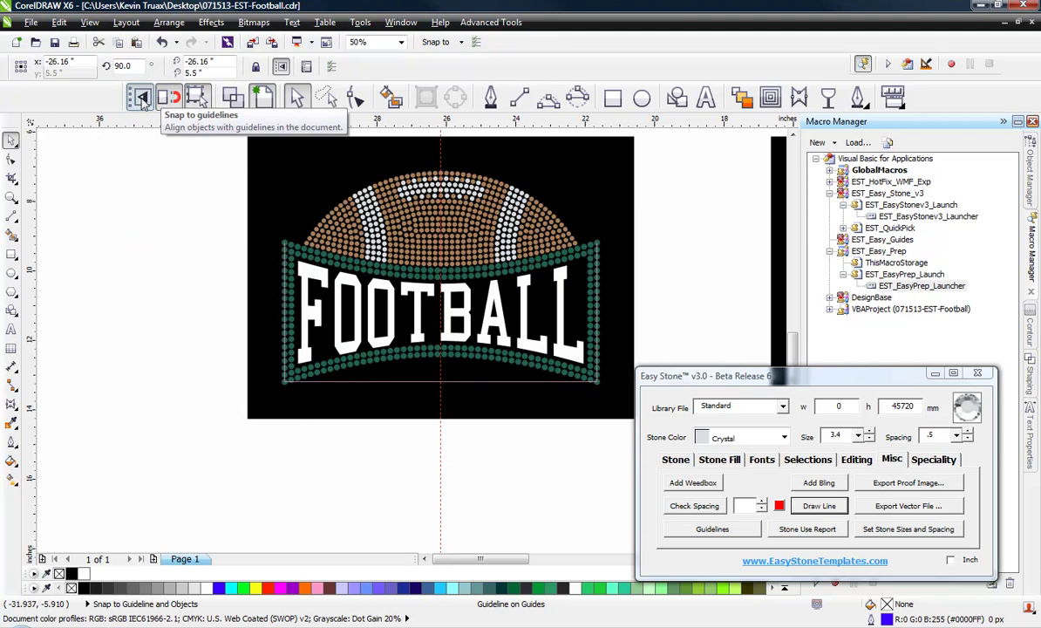
pyautogui.click(163, 268)
# - Convert the horizontal line joining the border's lower corners into an editable curve for node shaping
pyautogui.scroll(1, 417, 365)
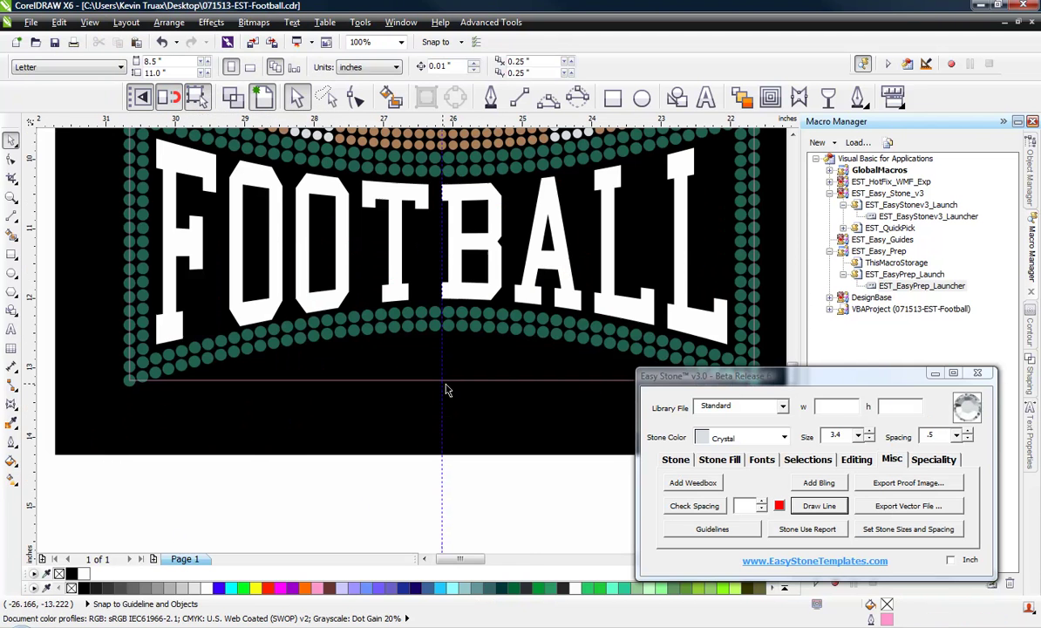
pyautogui.scroll(-1, 370, 342)
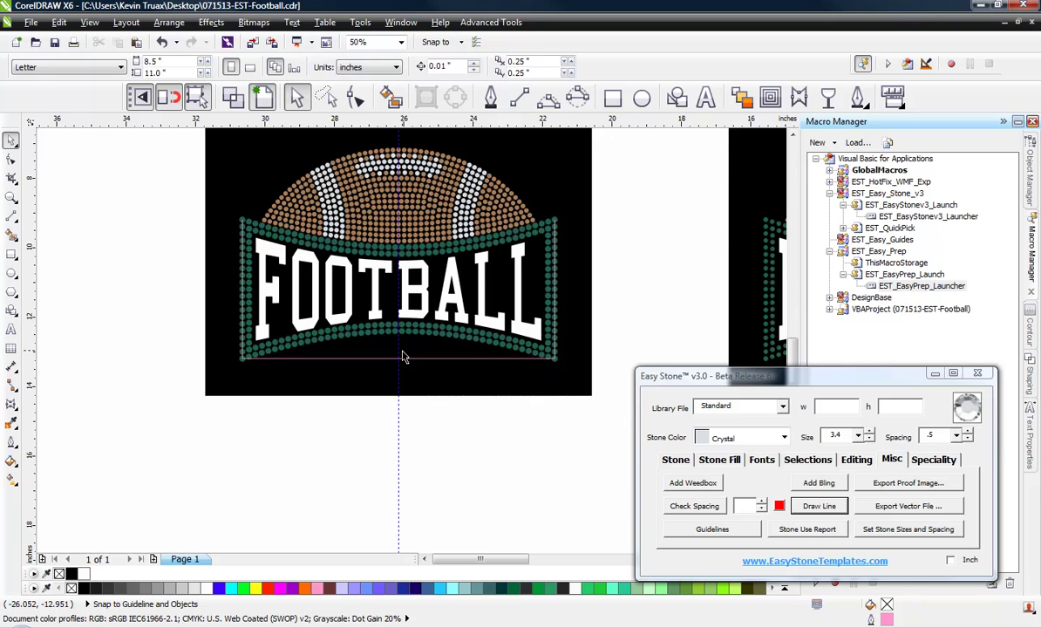
pyautogui.scroll(1, 403, 356)
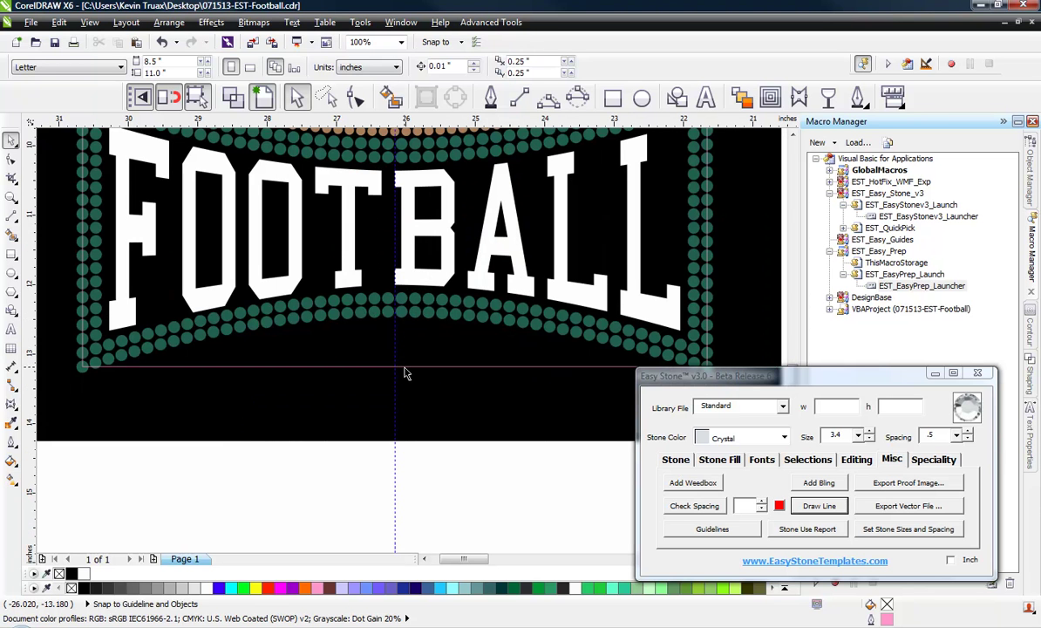
pyautogui.doubleClick(403, 373)
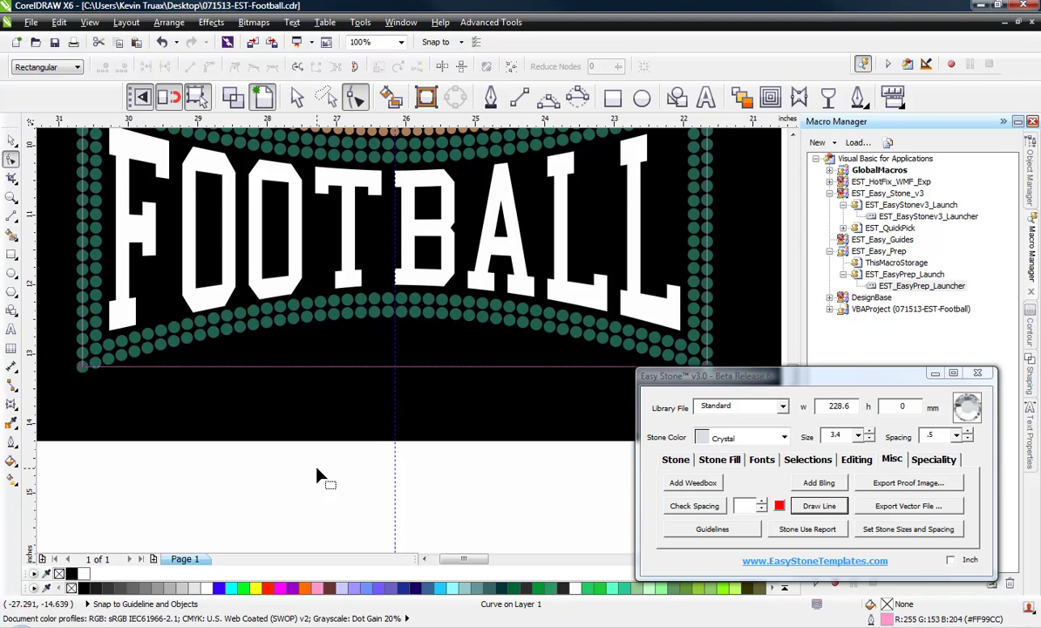
pyautogui.rightClick(423, 371)
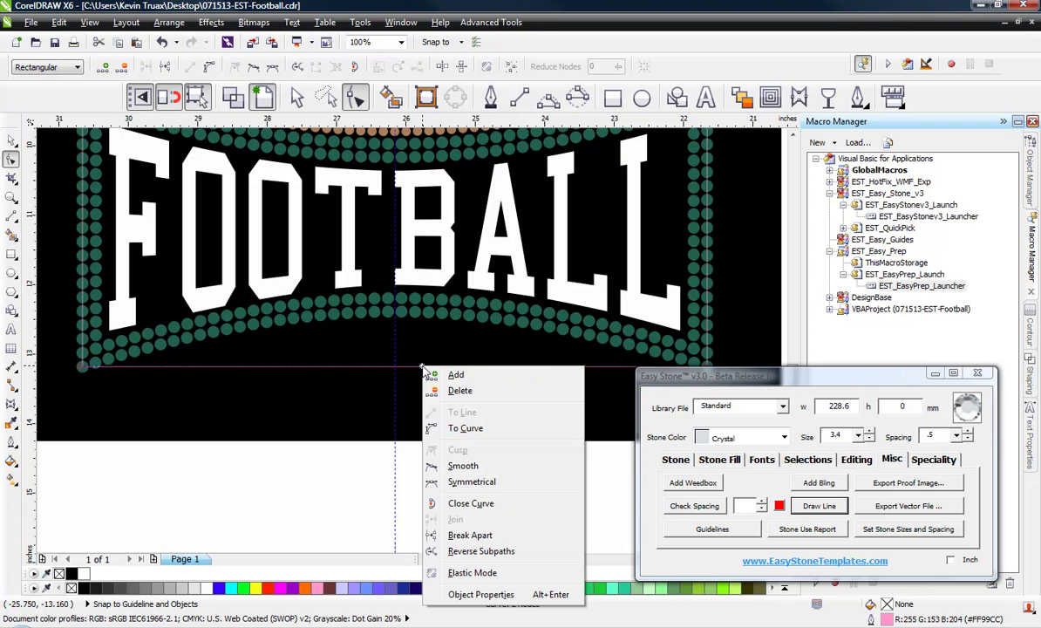
pyautogui.click(466, 428)
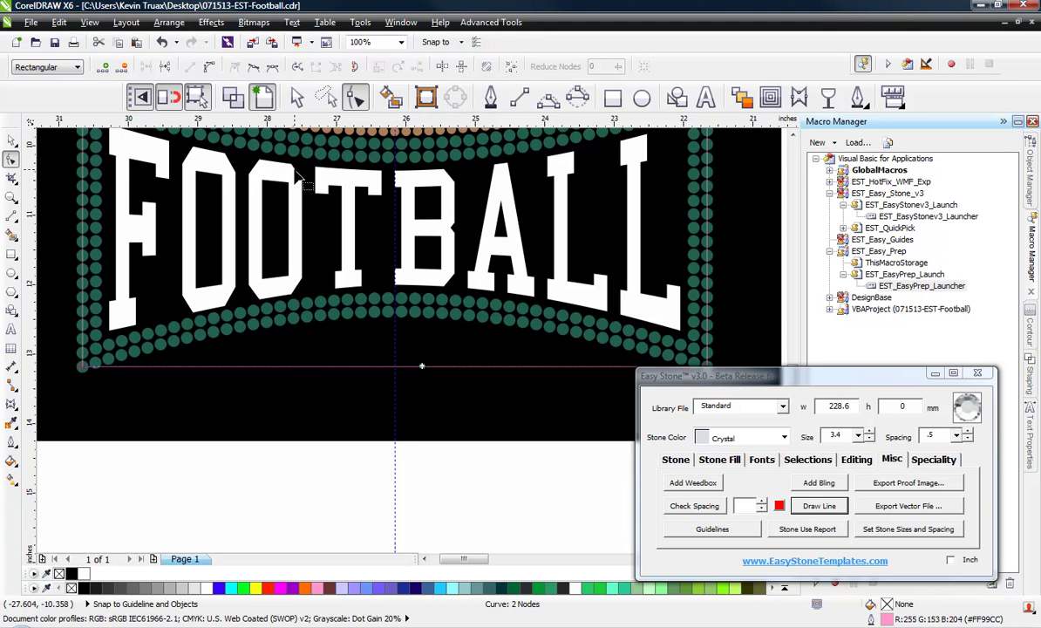
pyautogui.click(209, 67)
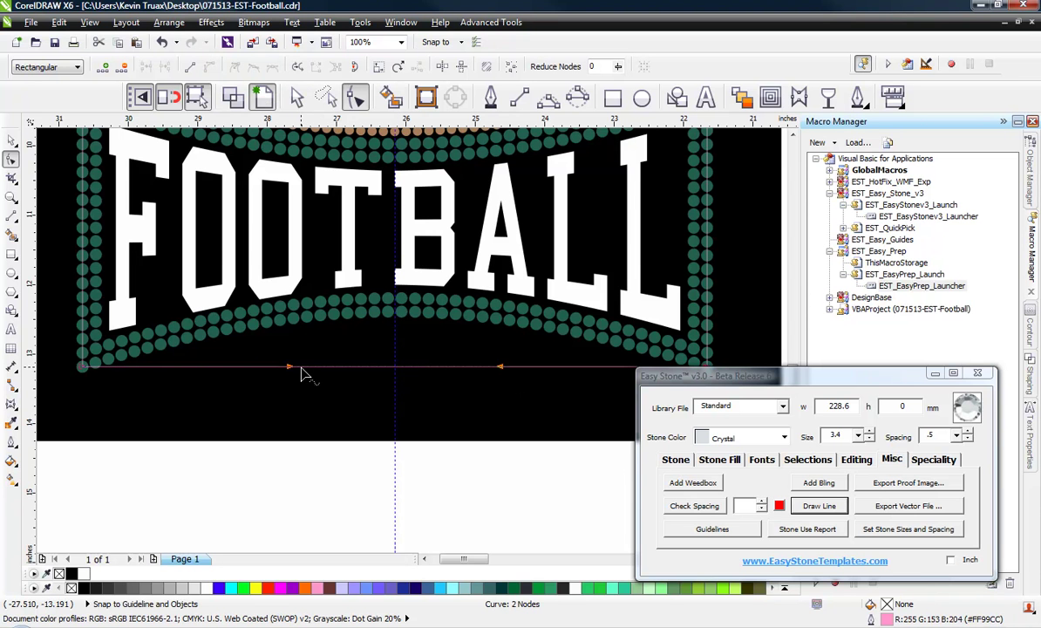
# - Bend the border's bottom curve upward at the centre guideline into an arc about 0.8 inches high, following the outer lower stone row
pyautogui.click(395, 367)
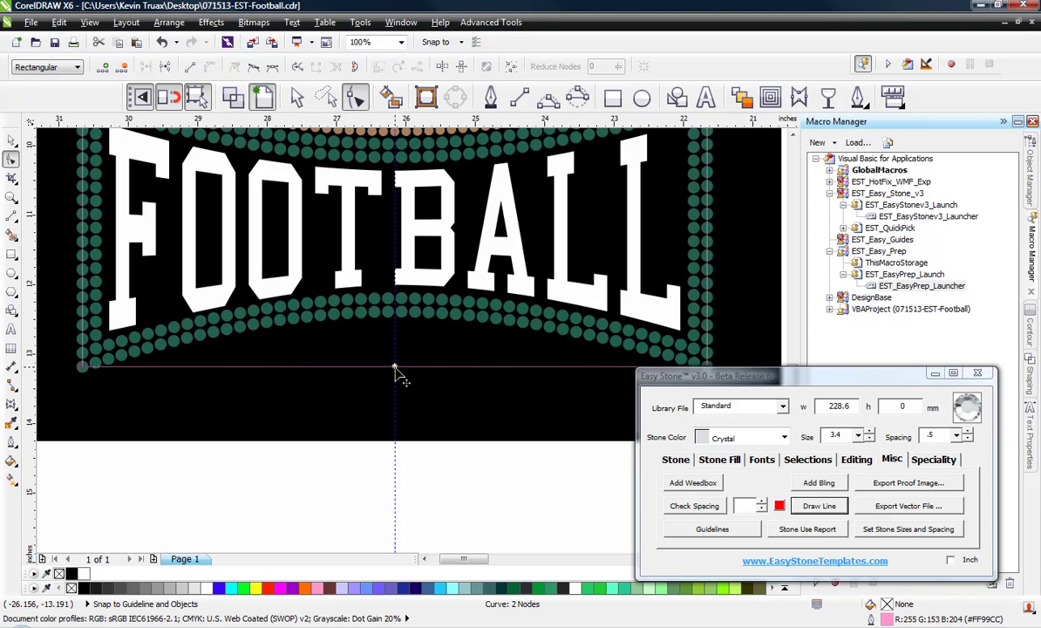
pyautogui.moveTo(395, 367); pyautogui.dragTo(399, 320)
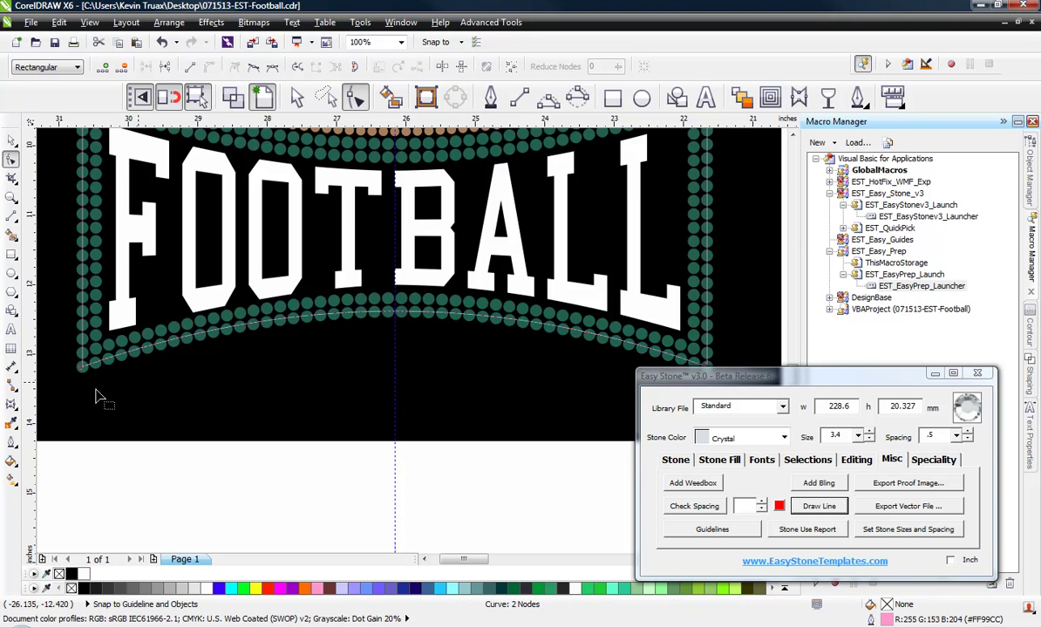
pyautogui.click(11, 140)
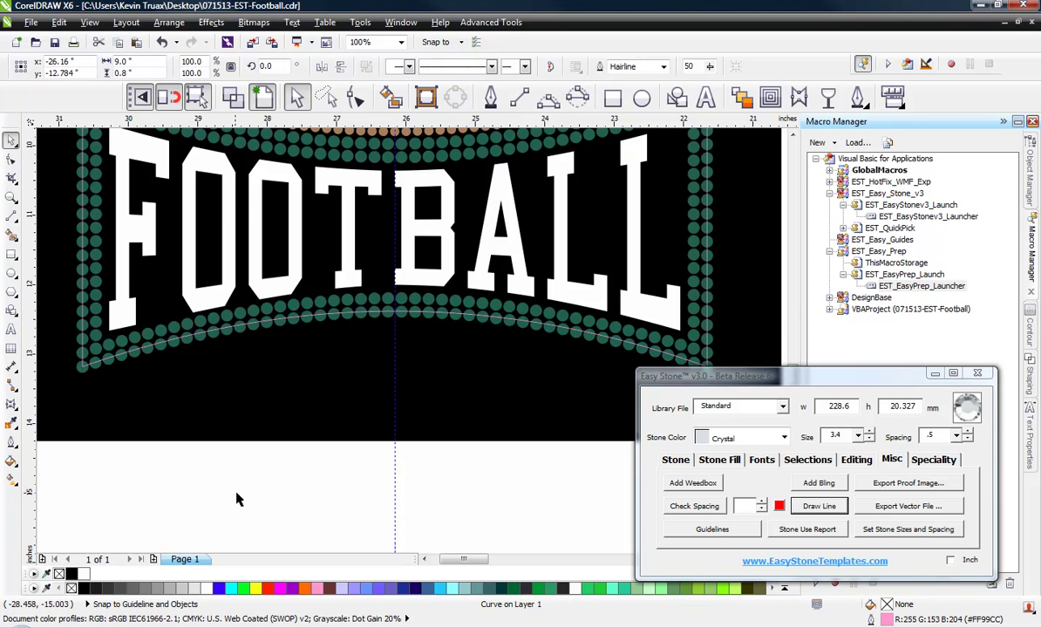
pyautogui.click(360, 447)
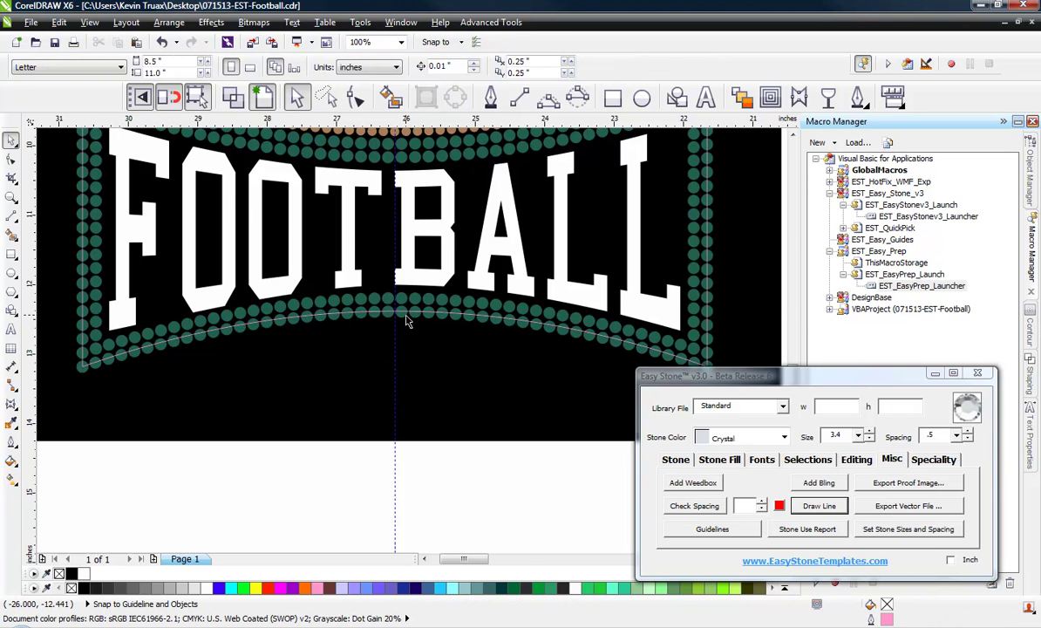
# - Delete the white FOOTBALL lettering from inside this copy's green border
pyautogui.scroll(-1, 411, 312)
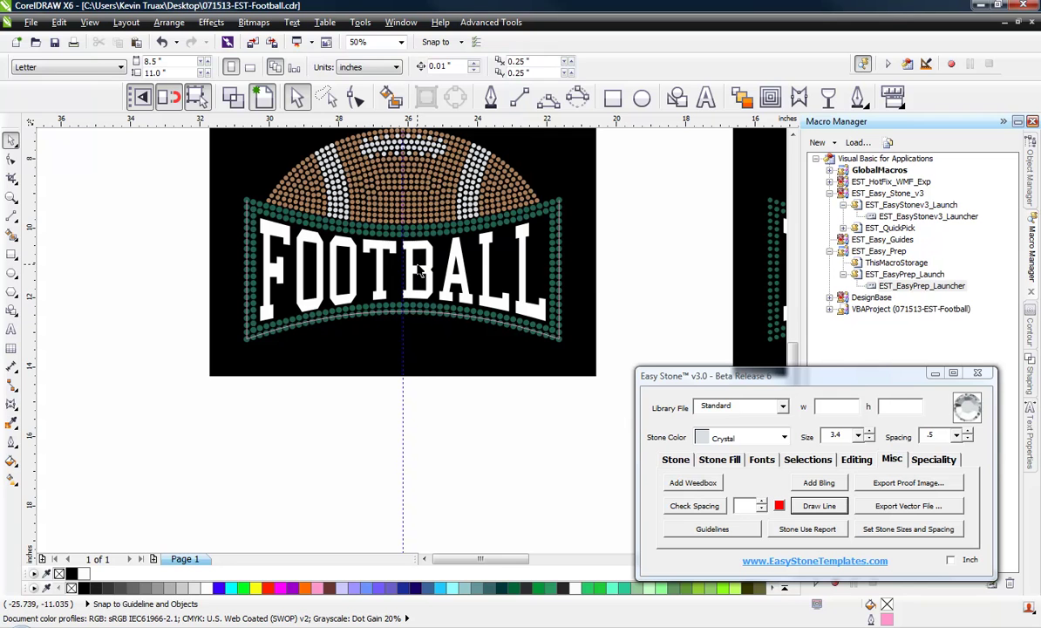
pyautogui.click(415, 264)
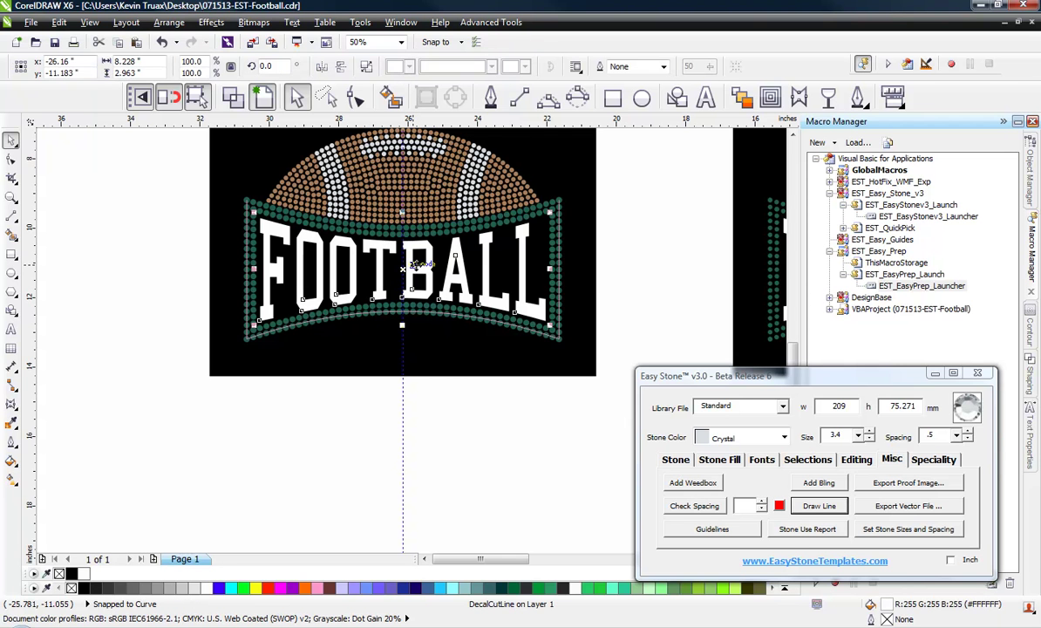
pyautogui.press('Delete')
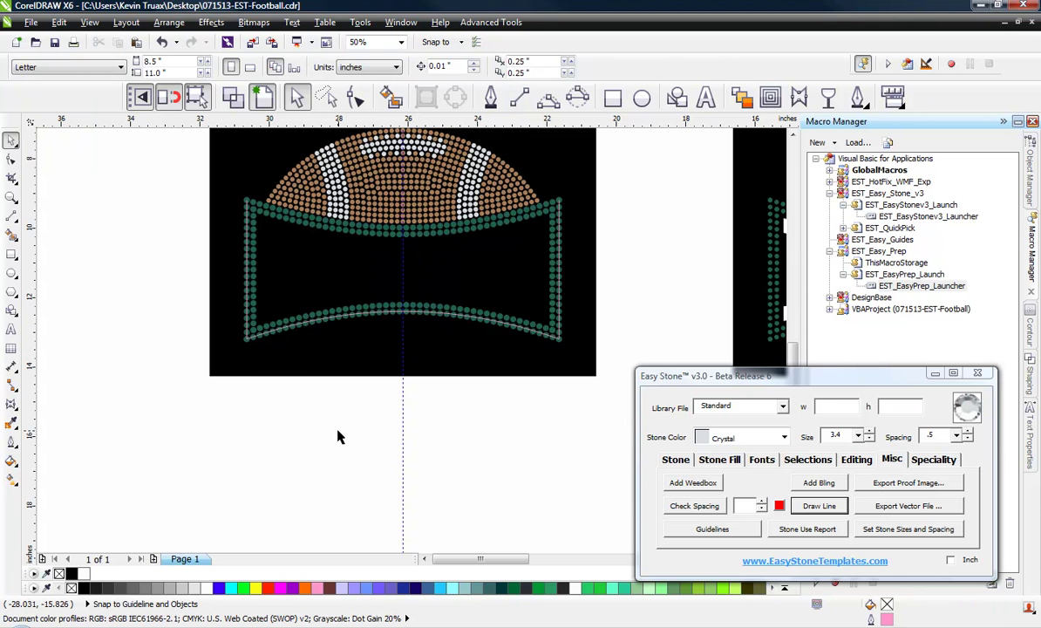
# - Mark one green stone as reference, select all border stones matching its fill, and delete them
pyautogui.click(372, 232)
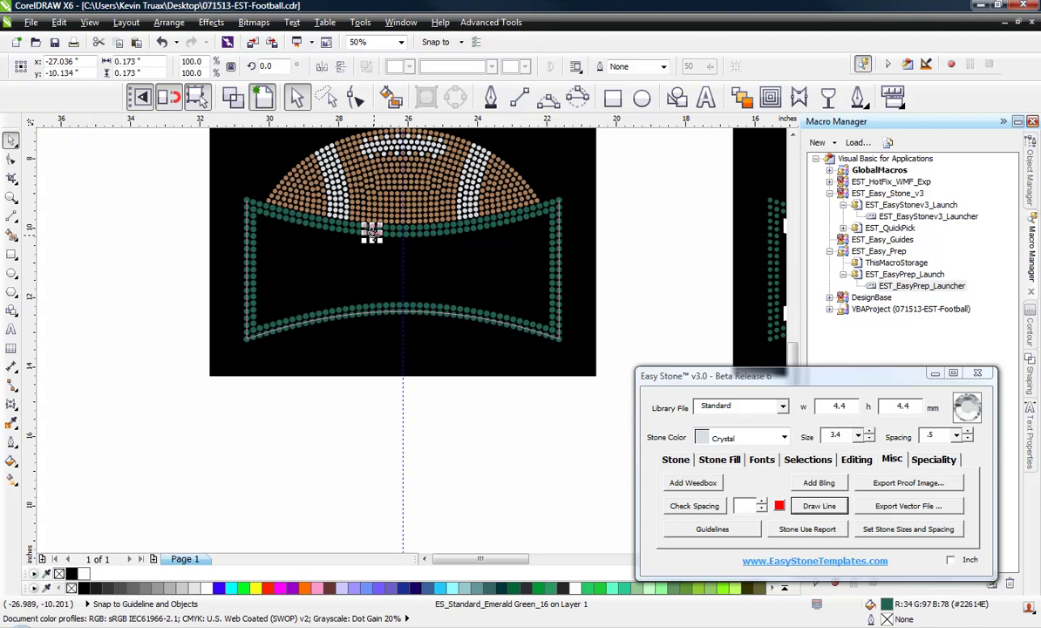
pyautogui.click(811, 462)
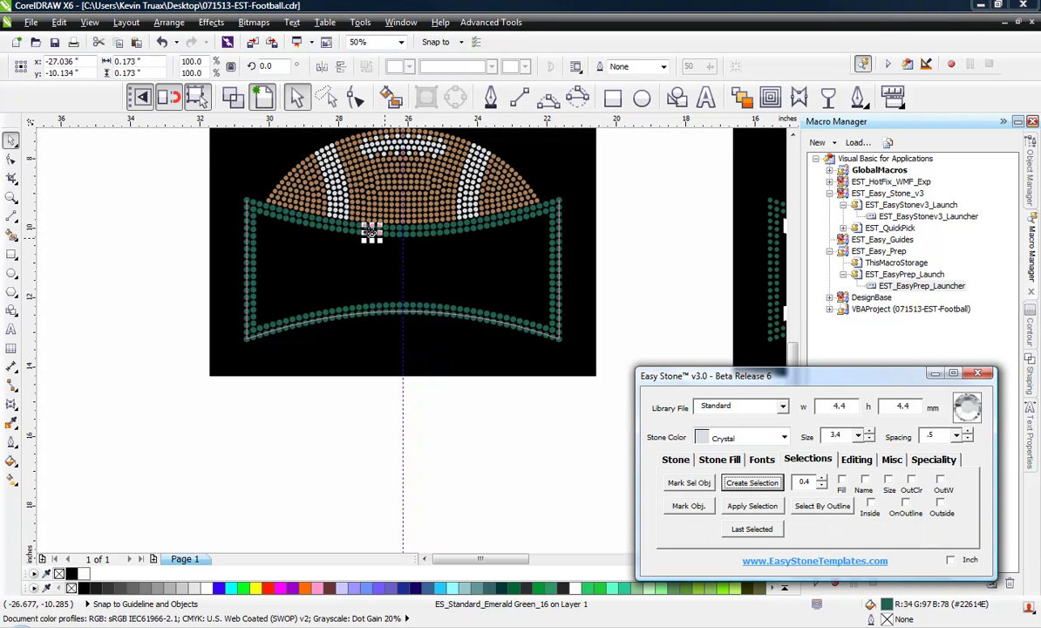
pyautogui.click(690, 484)
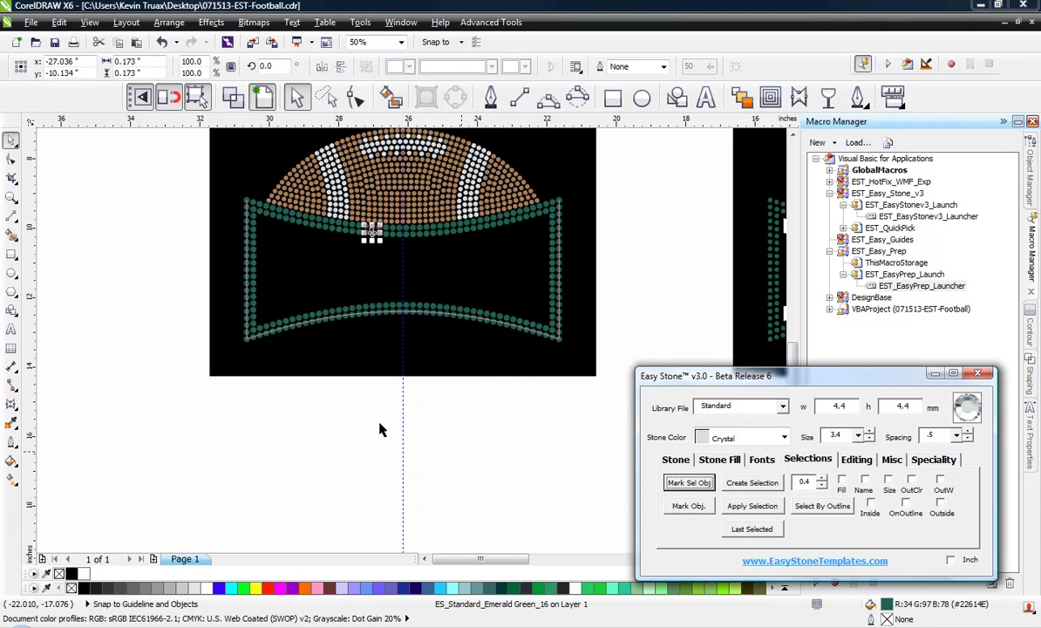
pyautogui.moveTo(151, 417); pyautogui.dragTo(603, 174)
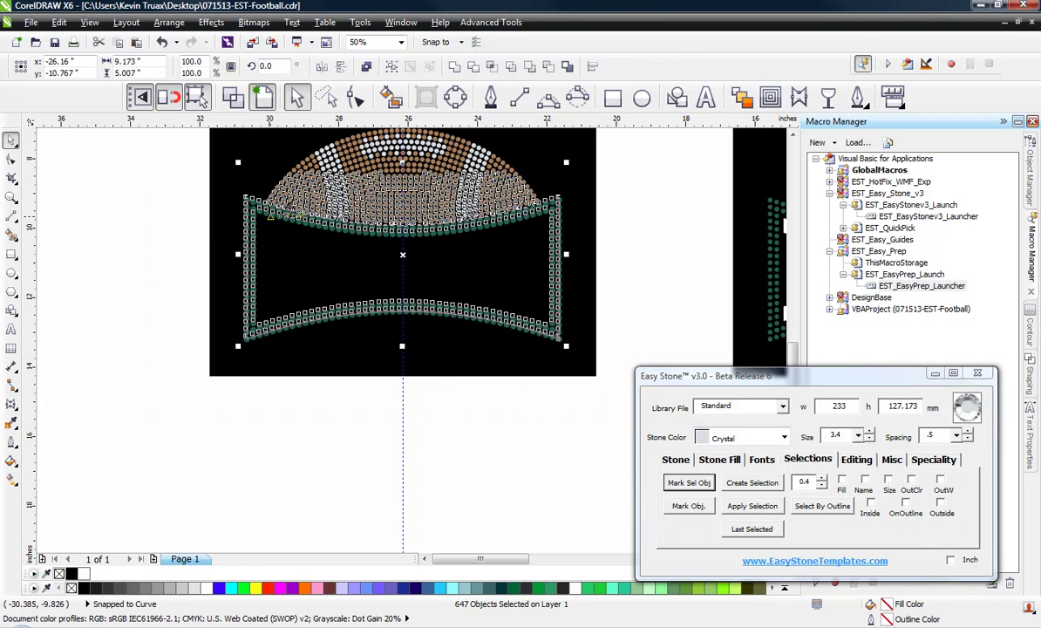
pyautogui.click(842, 480)
pyautogui.click(751, 482)
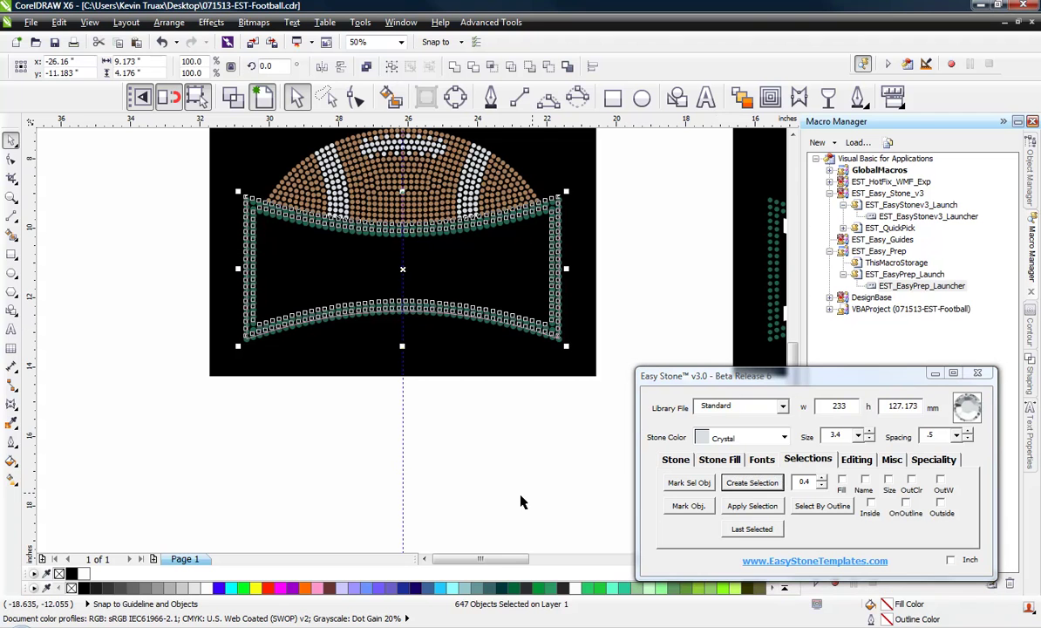
pyautogui.press('Delete')
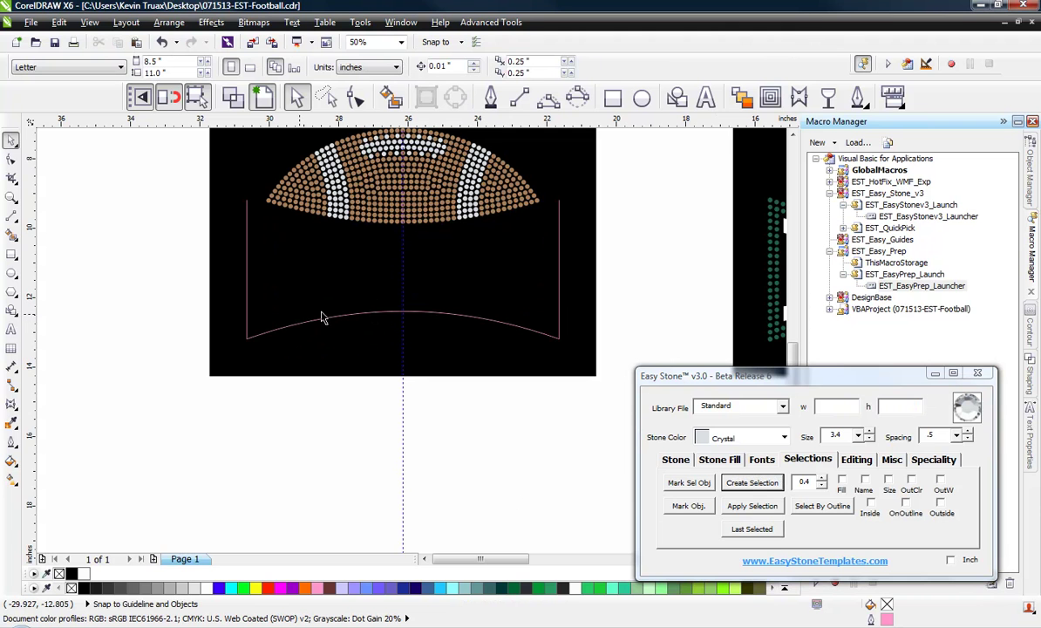
# - Make a vertically mirrored copy of the bottom arc and snap it onto the upper ends of the two side lines
pyautogui.click(489, 326)
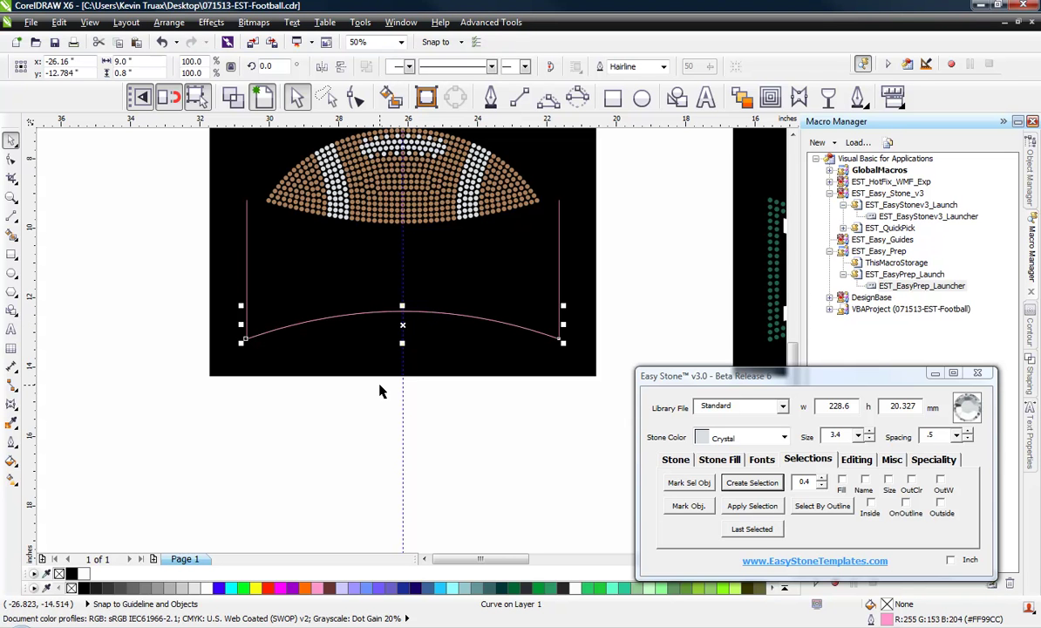
pyautogui.click(341, 68)
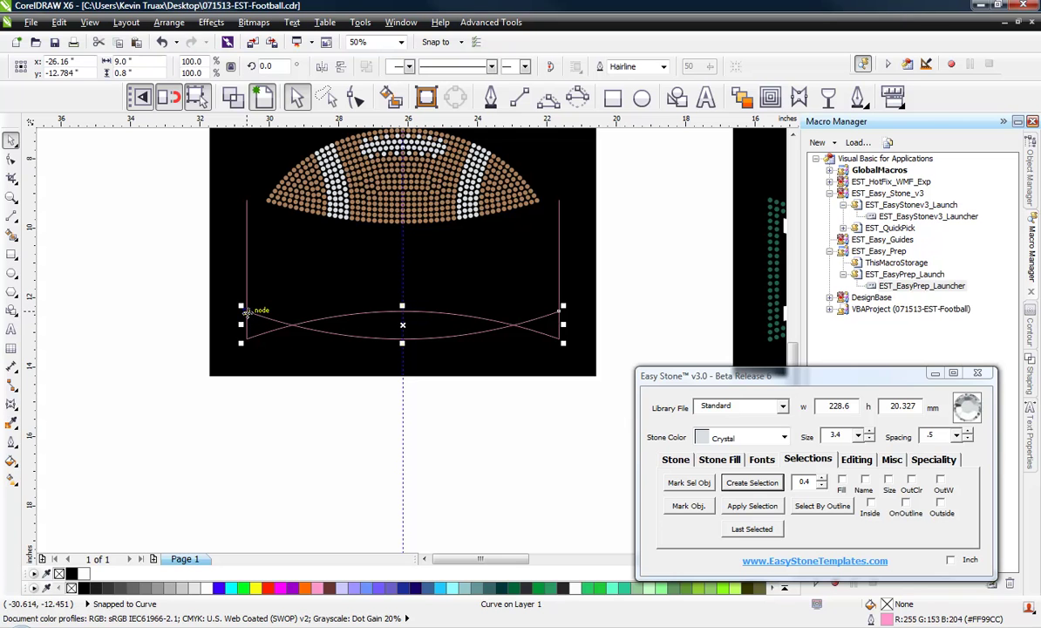
pyautogui.moveTo(248, 311); pyautogui.dragTo(247, 200)
pyautogui.click(158, 287)
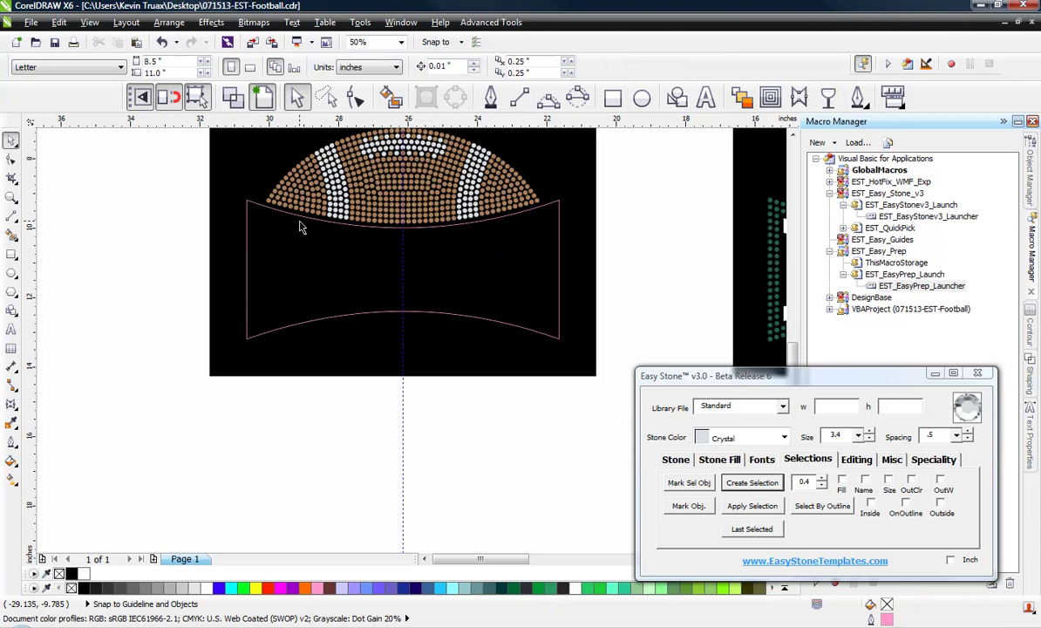
# - Join the top arc, bottom arc and both side lines of the border into a single path
pyautogui.scroll(2, 301, 230)
pyautogui.scroll(-2, 301, 230)
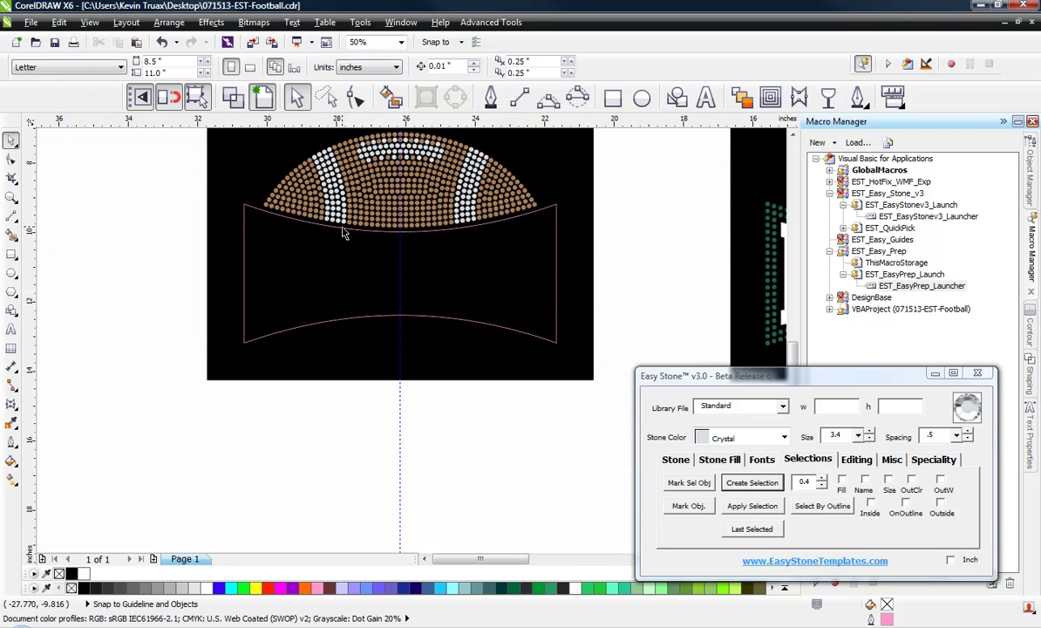
pyautogui.click(340, 232)
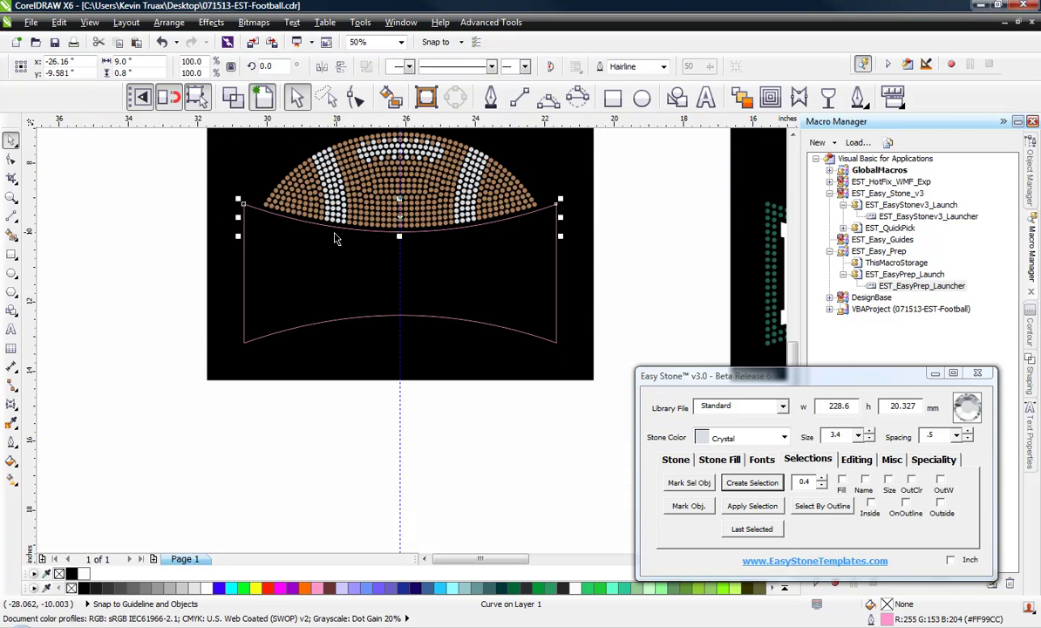
pyautogui.keyDown('shift'); pyautogui.click(243, 278); pyautogui.keyUp('shift')
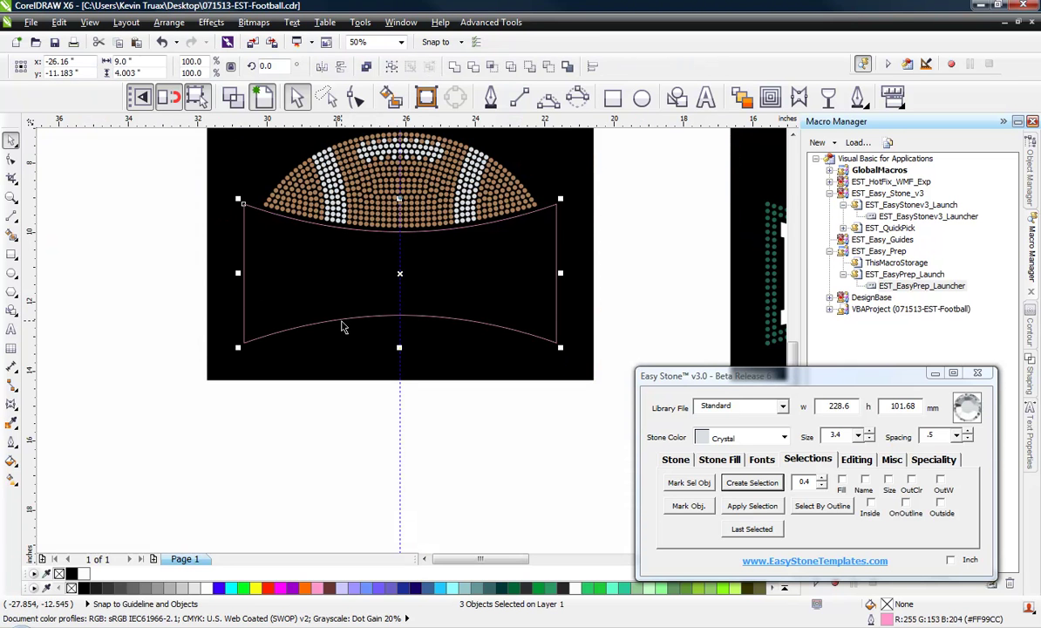
pyautogui.keyDown('shift'); pyautogui.click(556, 321); pyautogui.keyUp('shift')
pyautogui.moveTo(401, 275); pyautogui.dragTo(263, 458)
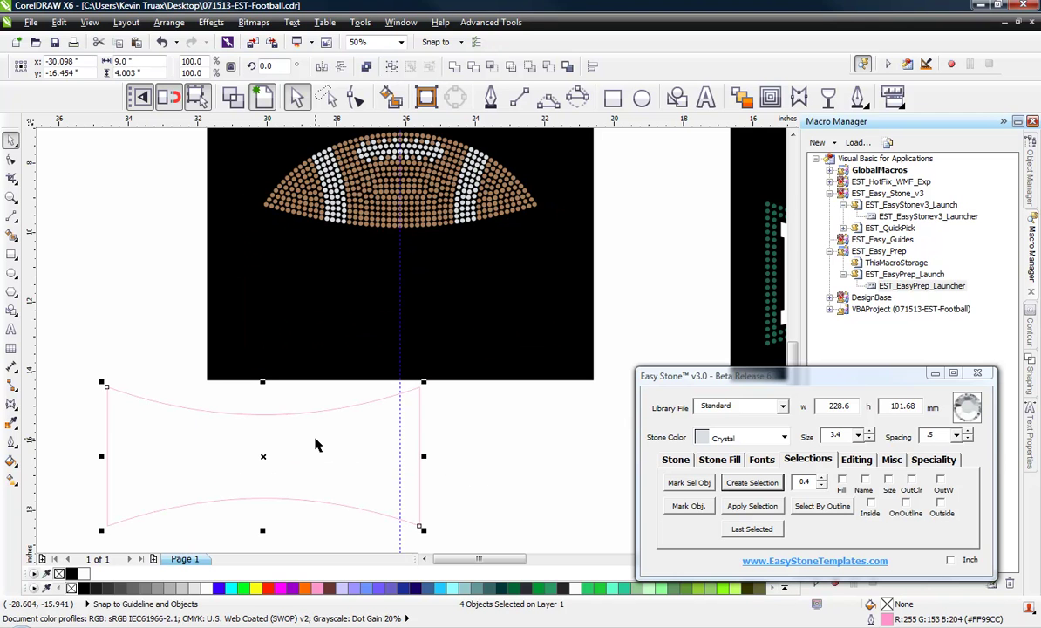
pyautogui.hotkey('ctrl', 'z')
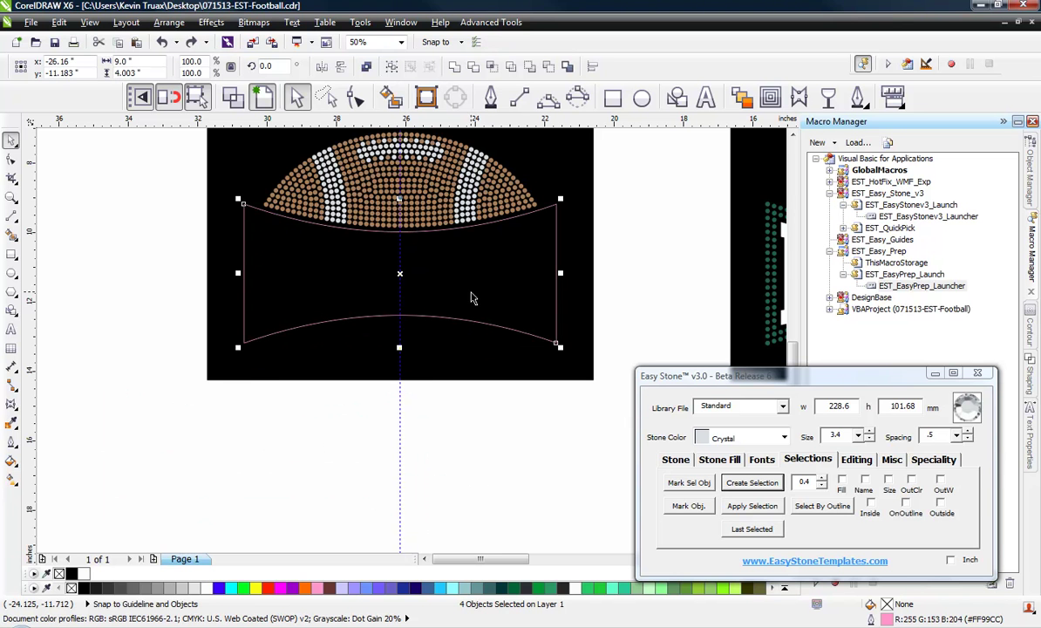
pyautogui.click(863, 461)
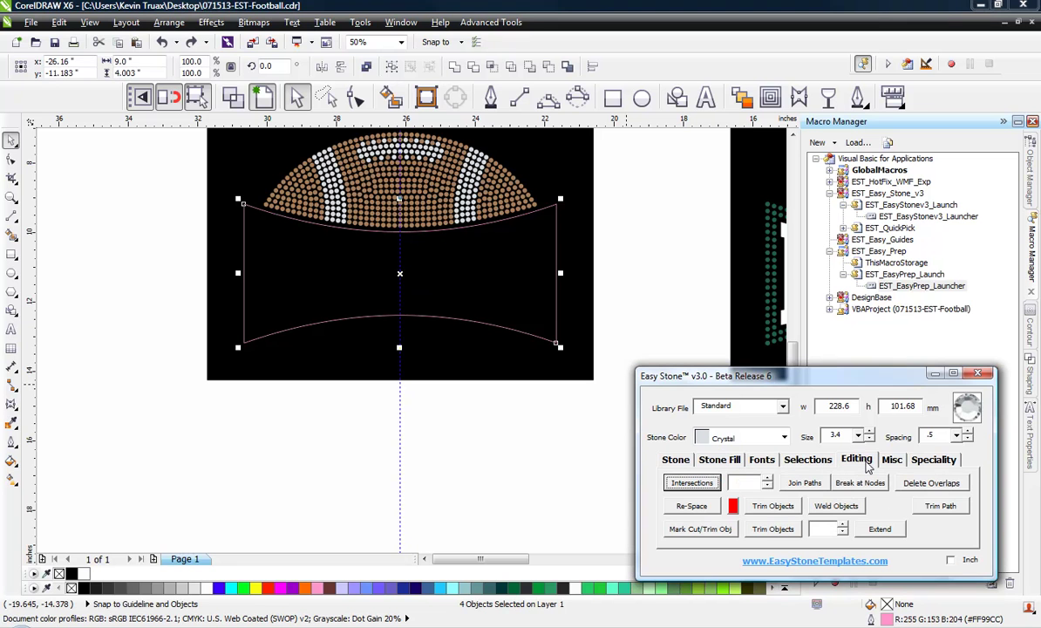
pyautogui.click(810, 486)
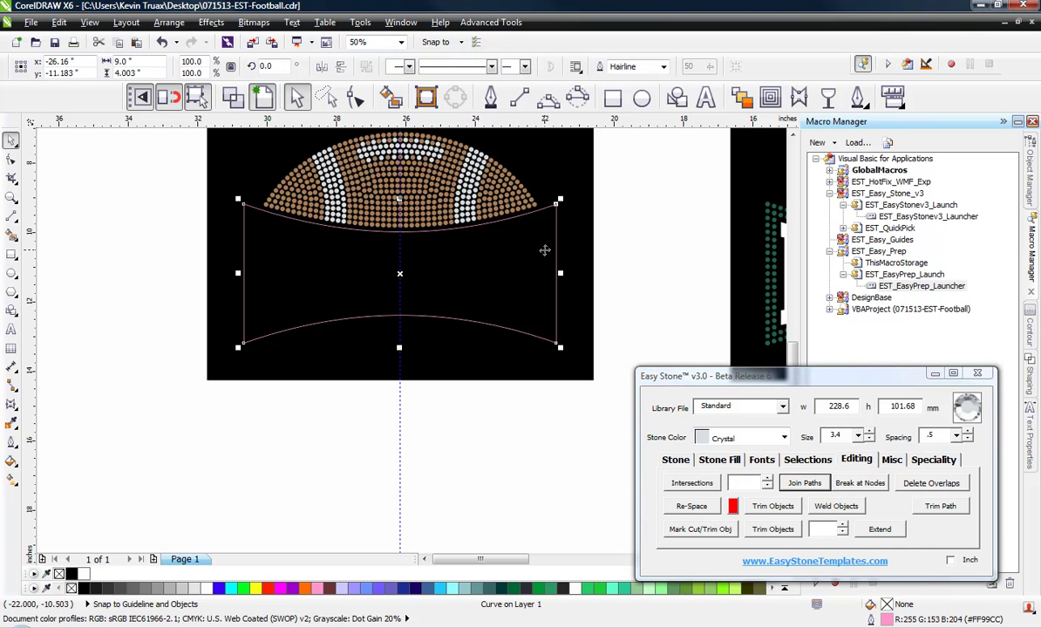
# - Create one inner contour of the border path with Island Fill, using 1 step at a 3.9 mm offset and no stones
pyautogui.click(720, 460)
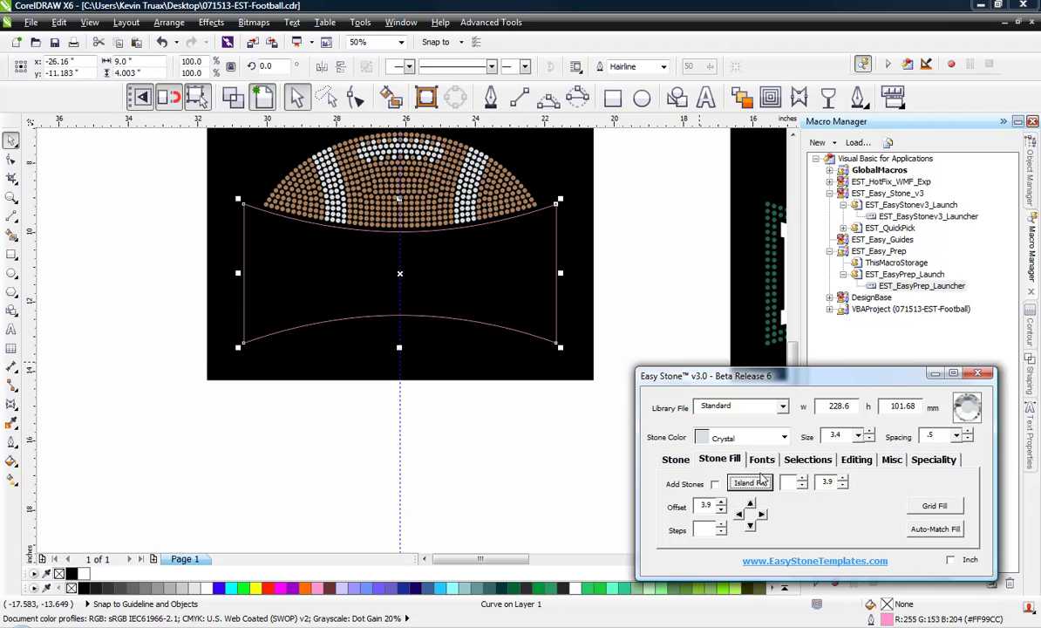
pyautogui.click(803, 479)
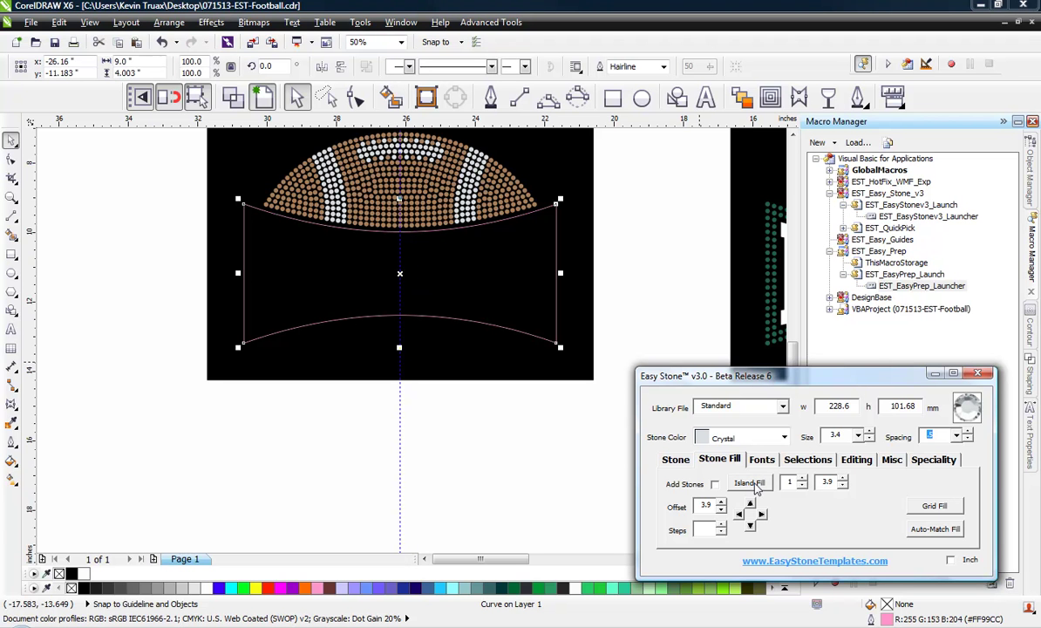
pyautogui.click(754, 486)
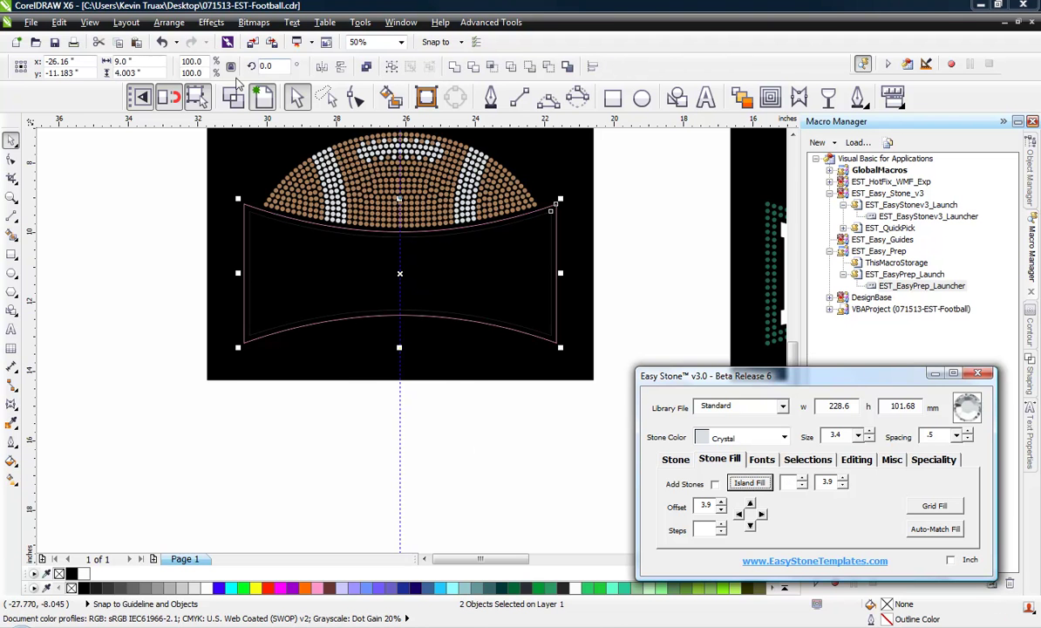
# - Select the inner contour in wireframe display, colour its outline bright green, and return to the full-colour display
pyautogui.click(232, 96)
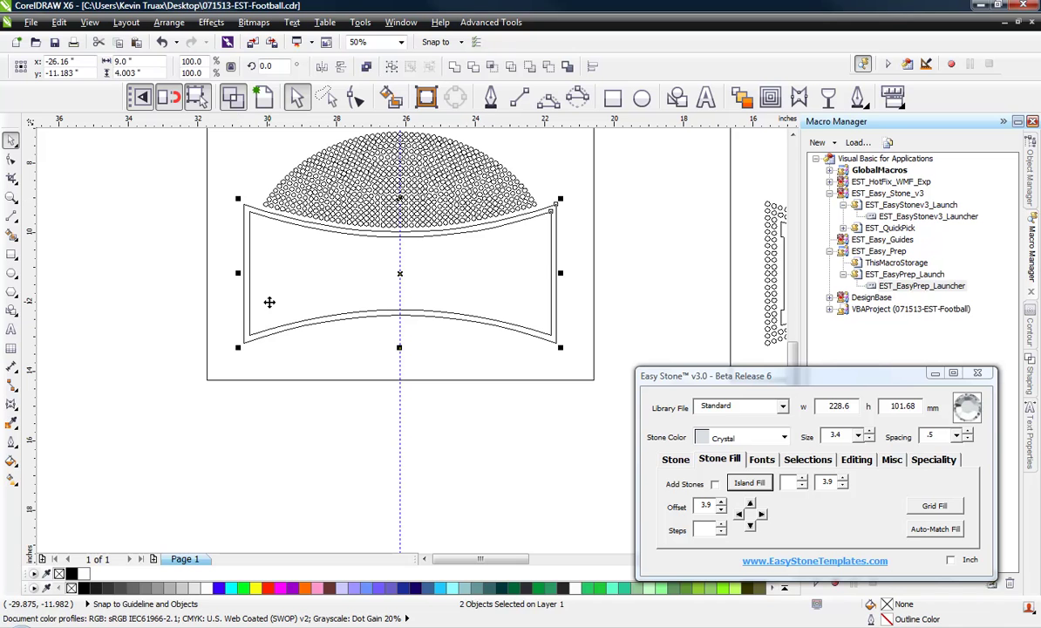
pyautogui.click(146, 330)
pyautogui.click(250, 316)
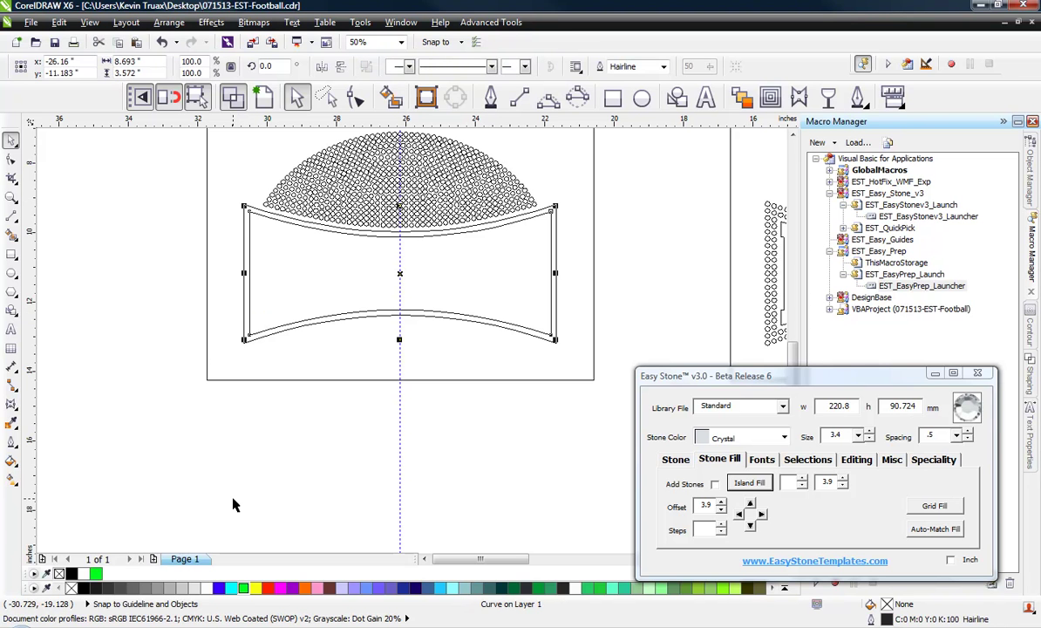
pyautogui.click(249, 131)
pyautogui.click(262, 97)
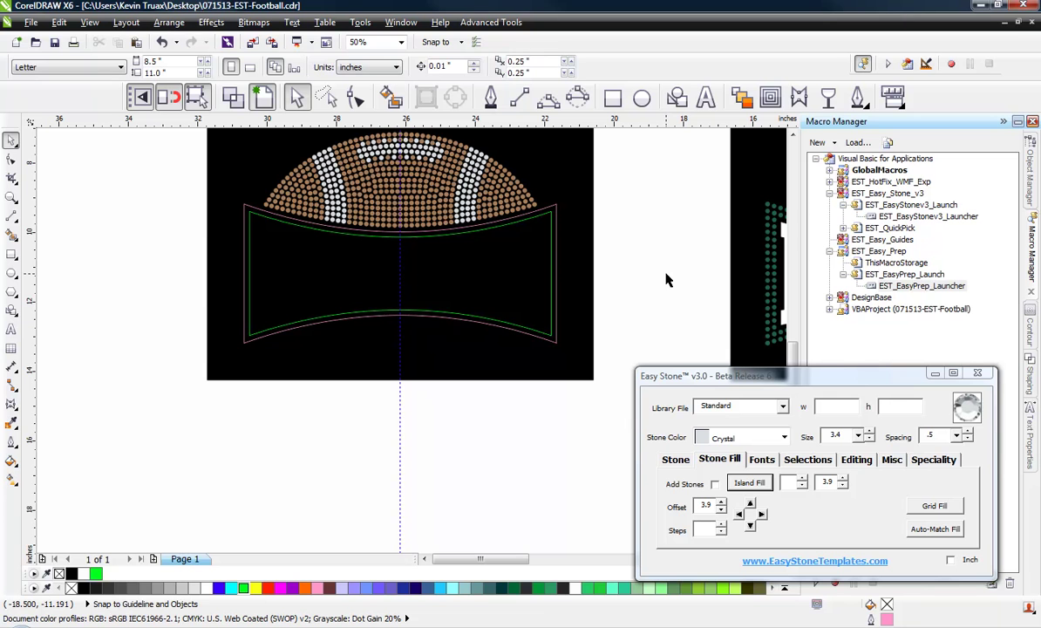
# - Create one further contour inside the bright green outline with Island Fill at a 5 mm offset
pyautogui.click(530, 260)
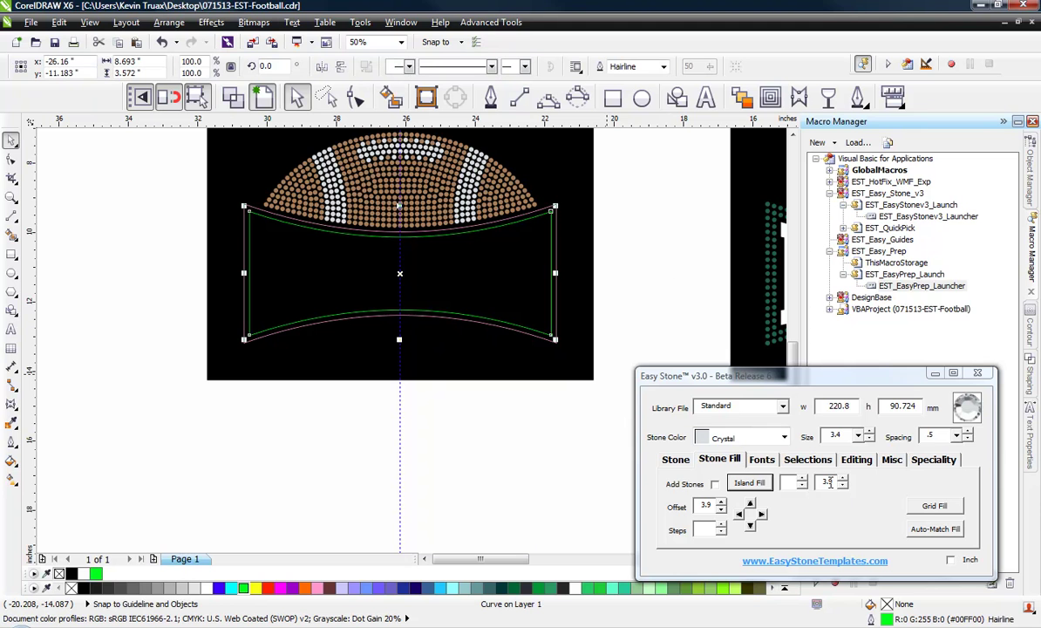
pyautogui.click(817, 487)
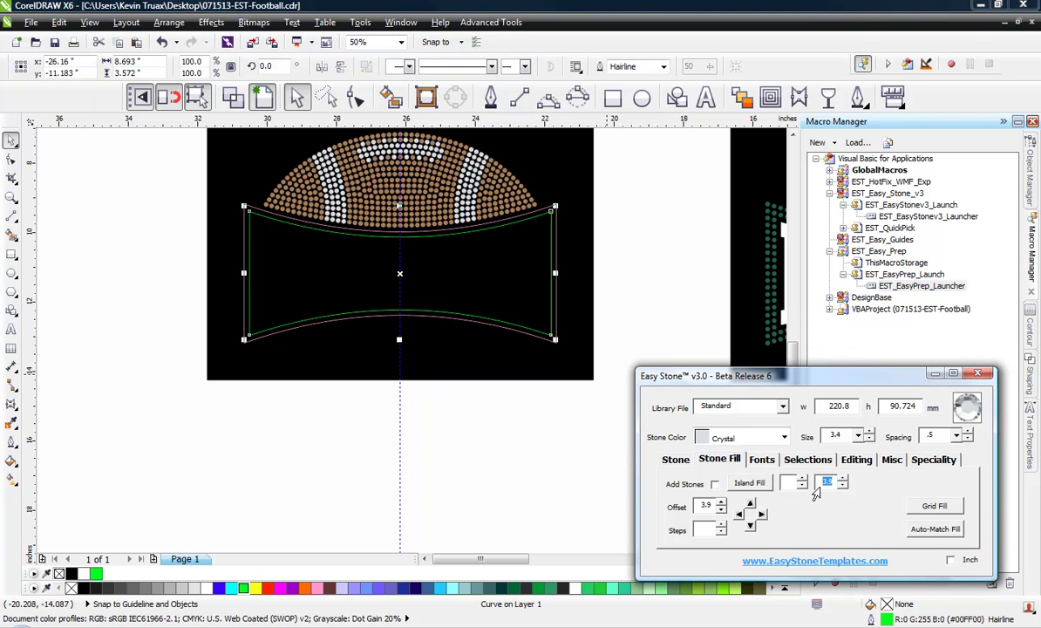
pyautogui.write('5')
pyautogui.click(801, 479)
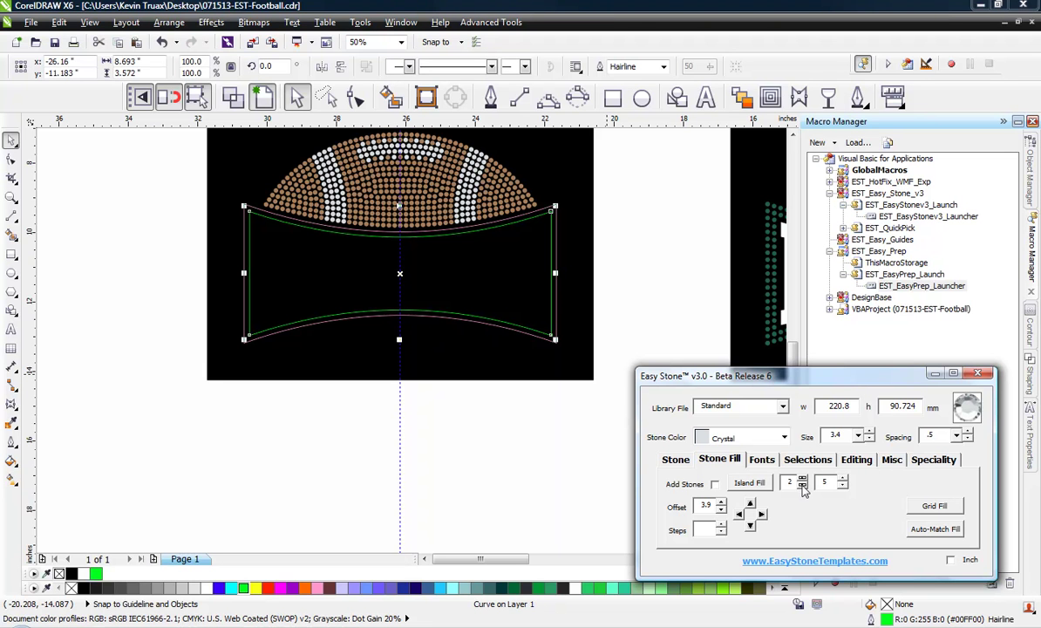
pyautogui.click(801, 485)
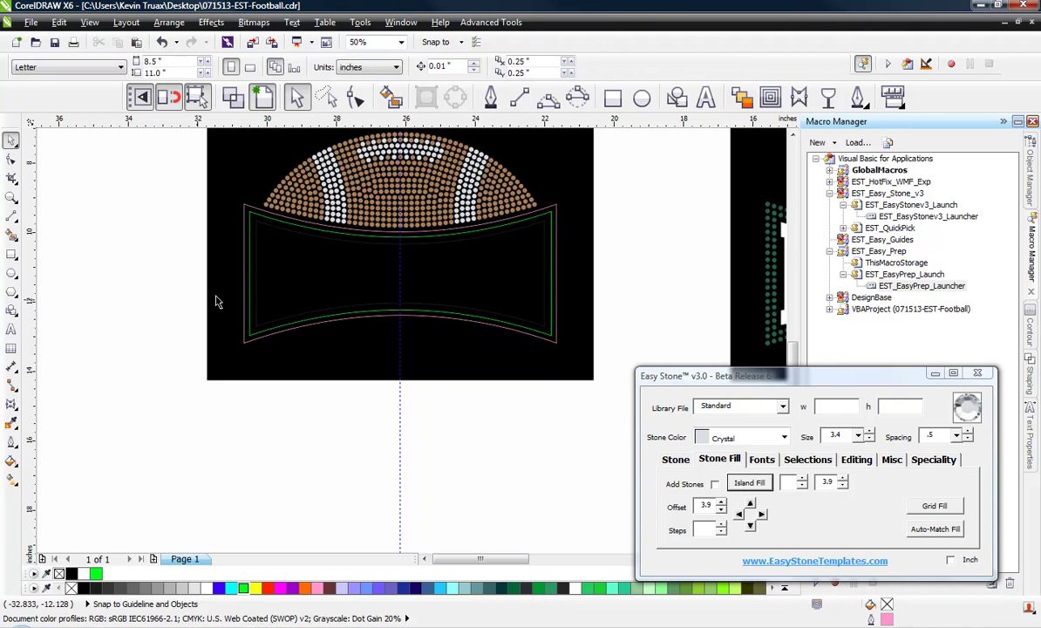
# - Give the innermost contour a pale lavender outline (#CCCCFF)
pyautogui.click(248, 288)
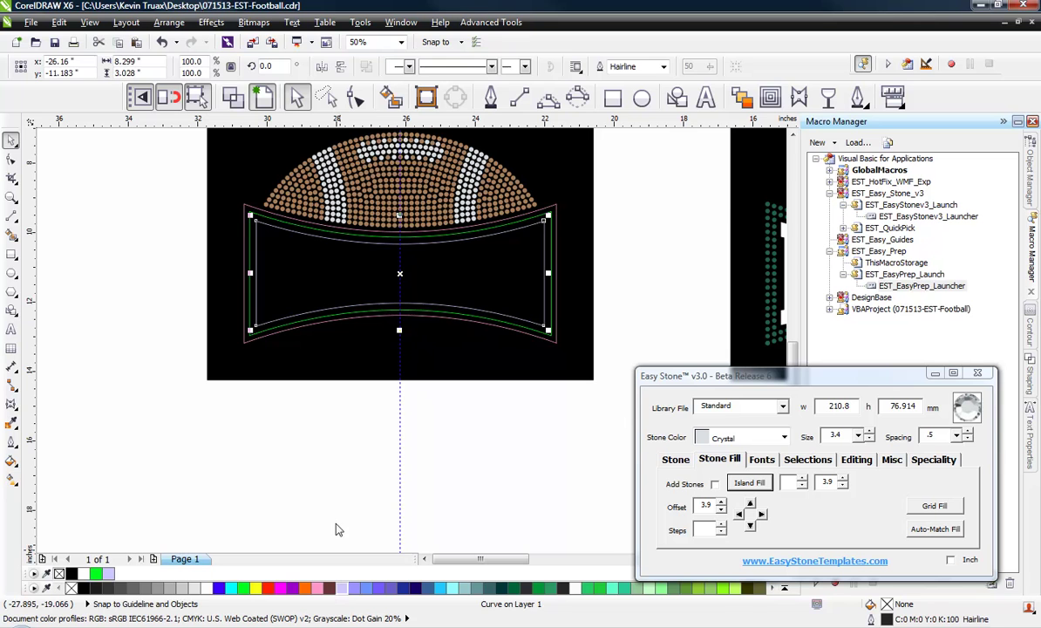
pyautogui.click(313, 488)
pyautogui.click(457, 273)
pyautogui.scroll(-1, 457, 264)
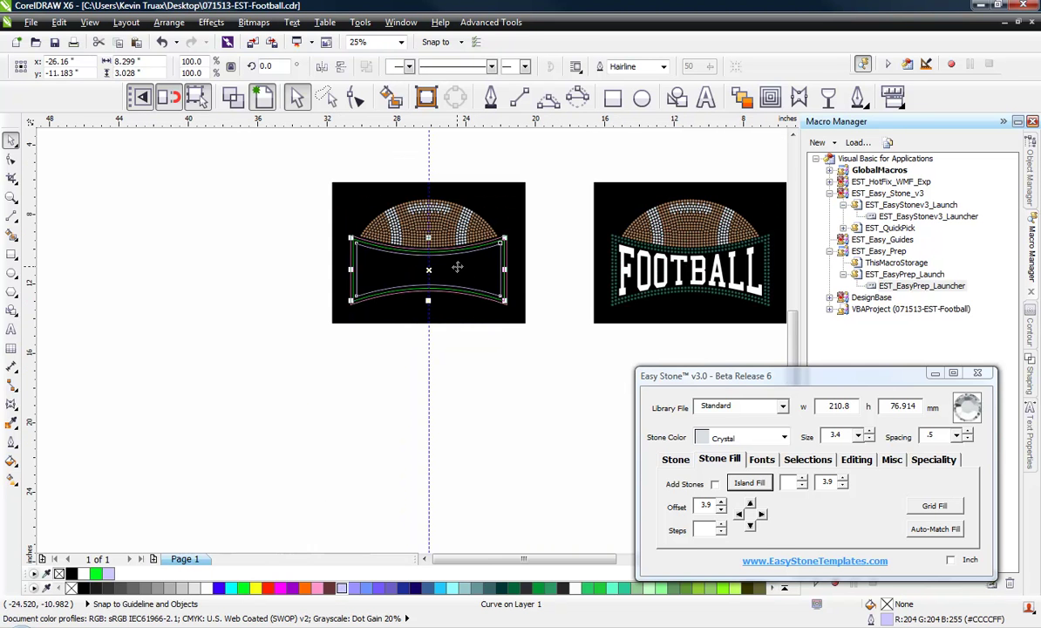
# - Move the lavender inner contour off the football design onto the blank area below and beside it
pyautogui.moveTo(455, 263); pyautogui.dragTo(206, 427)
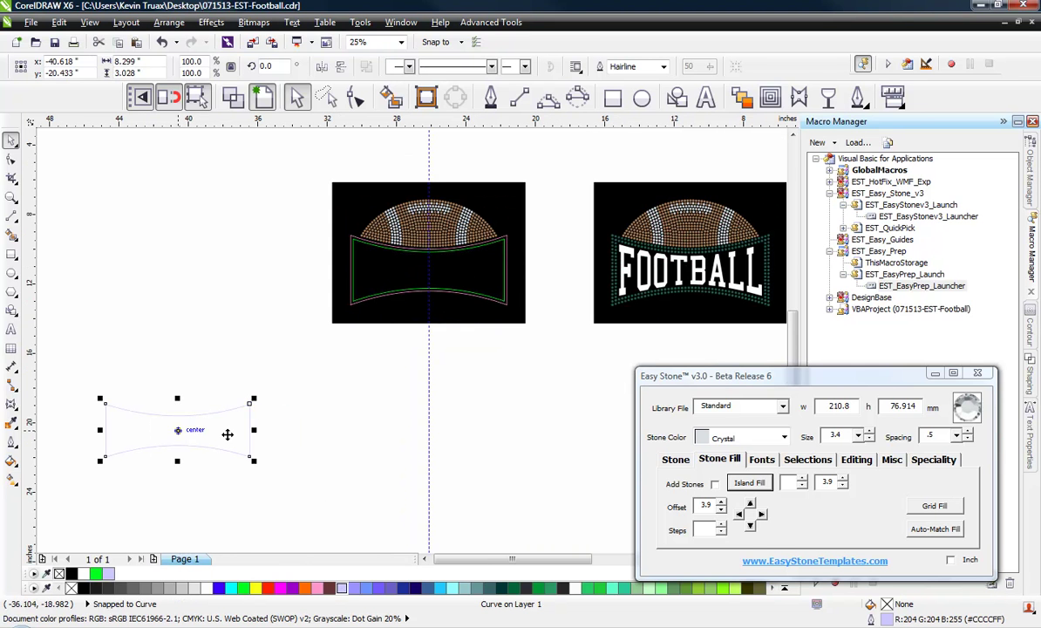
pyautogui.click(318, 426)
# - Fill the pink and bright green border outlines with 3.4 mm Emerald Green stones at .5 spacing
pyautogui.scroll(1, 417, 260)
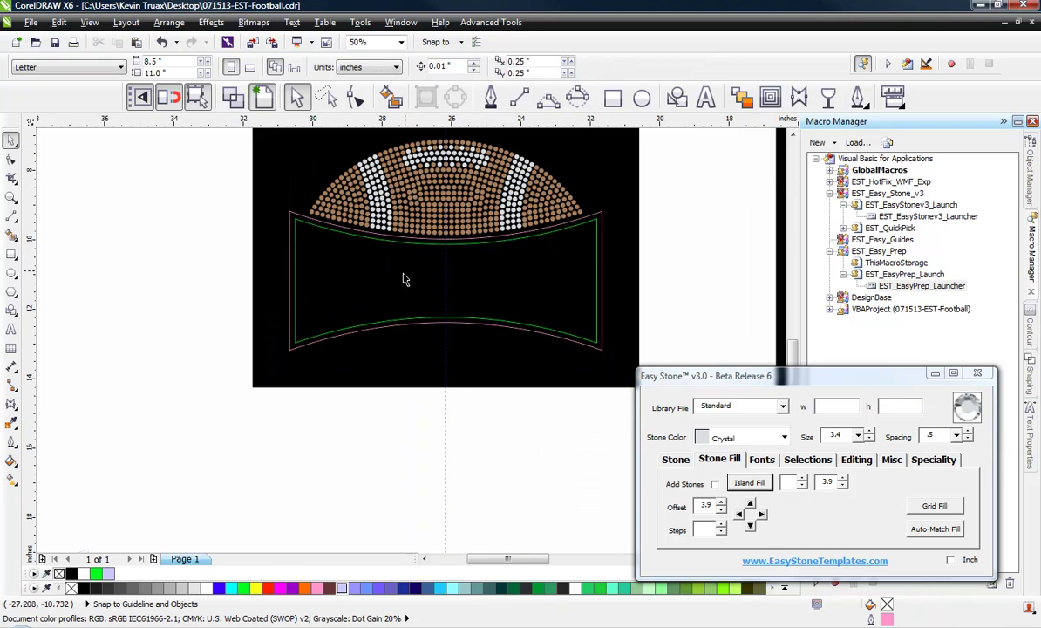
pyautogui.click(283, 254)
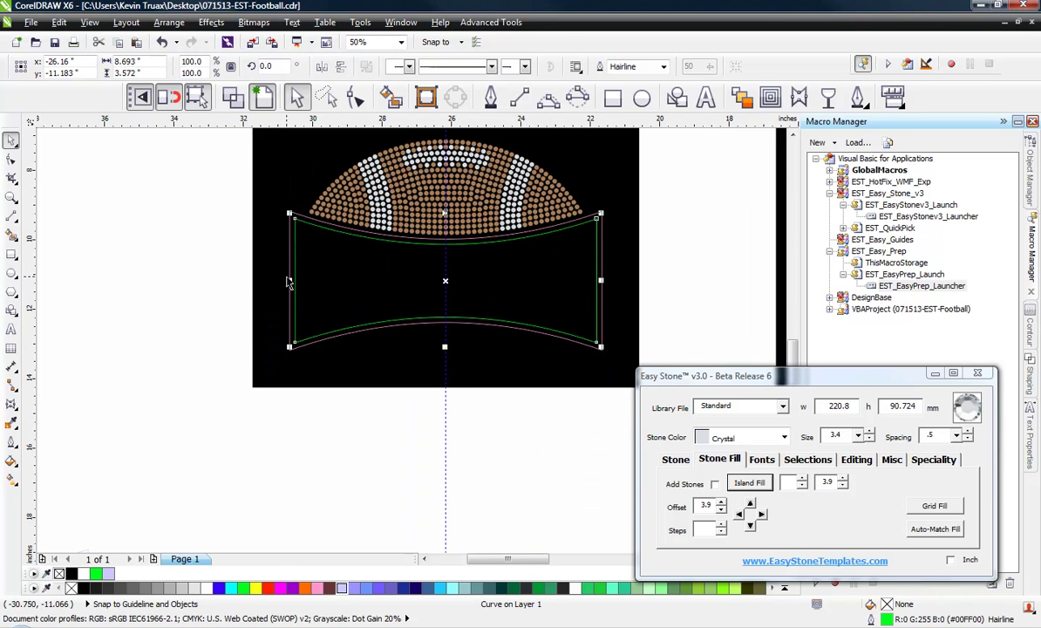
pyautogui.keyDown('shift'); pyautogui.click(292, 303); pyautogui.keyUp('shift')
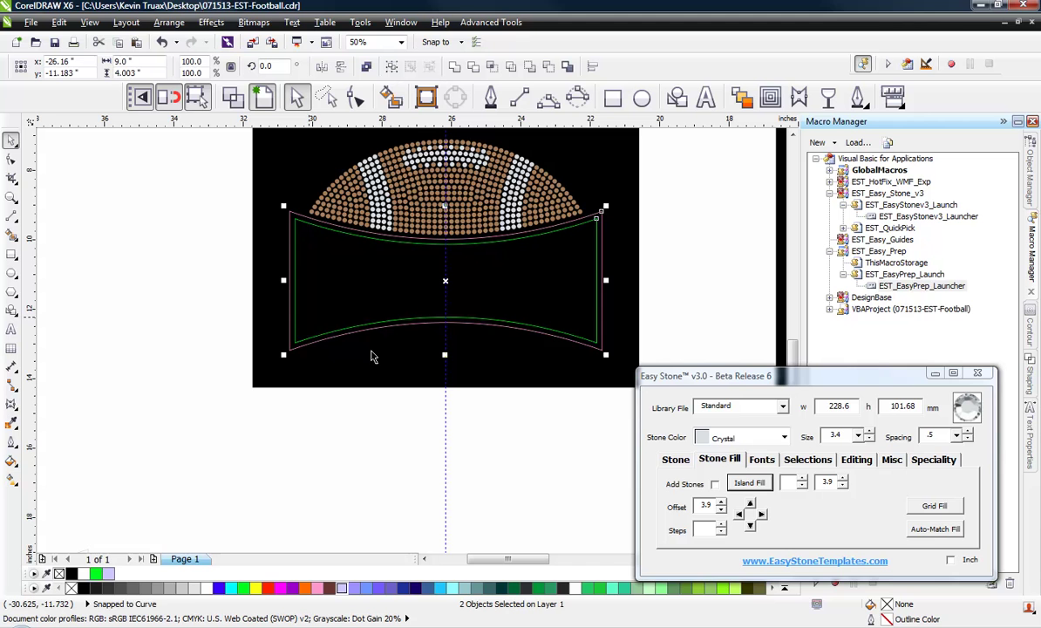
pyautogui.click(675, 458)
pyautogui.click(784, 438)
pyautogui.scroll(-5, 750, 497)
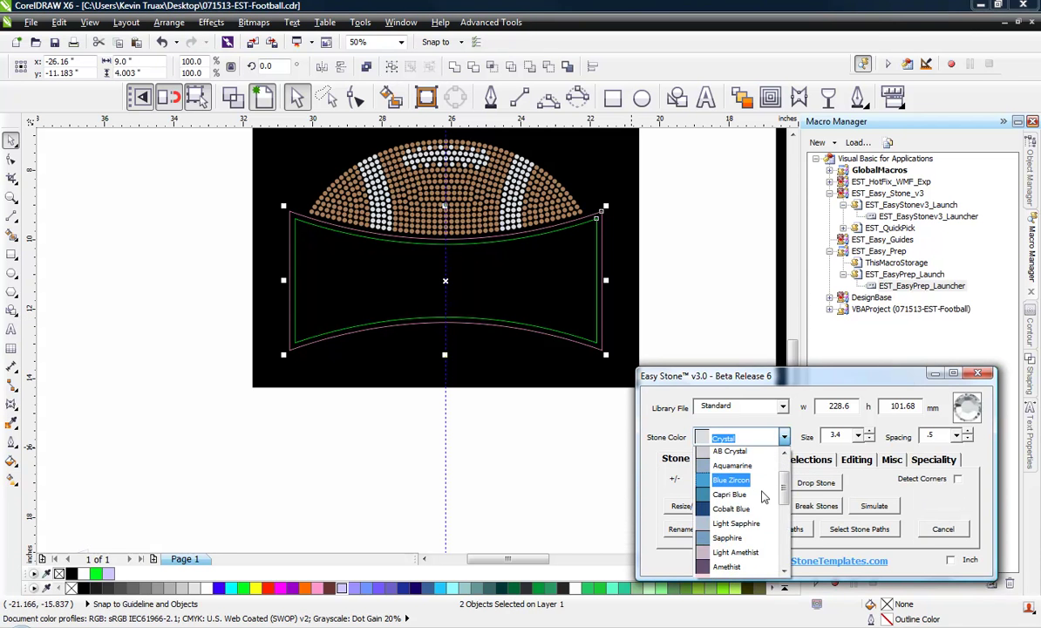
pyautogui.scroll(-1, 756, 499)
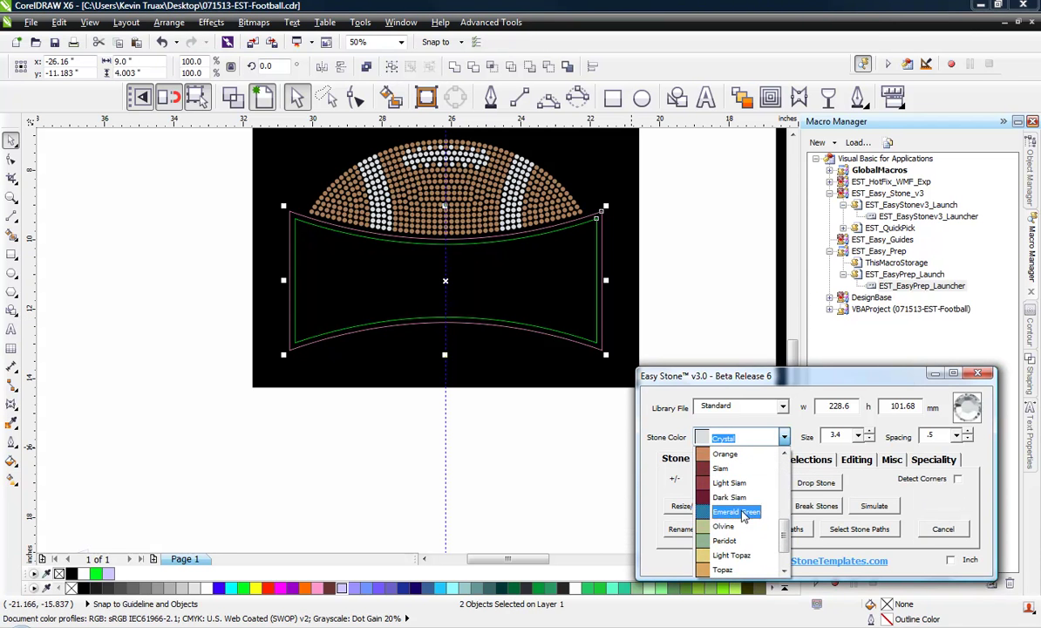
pyautogui.click(737, 512)
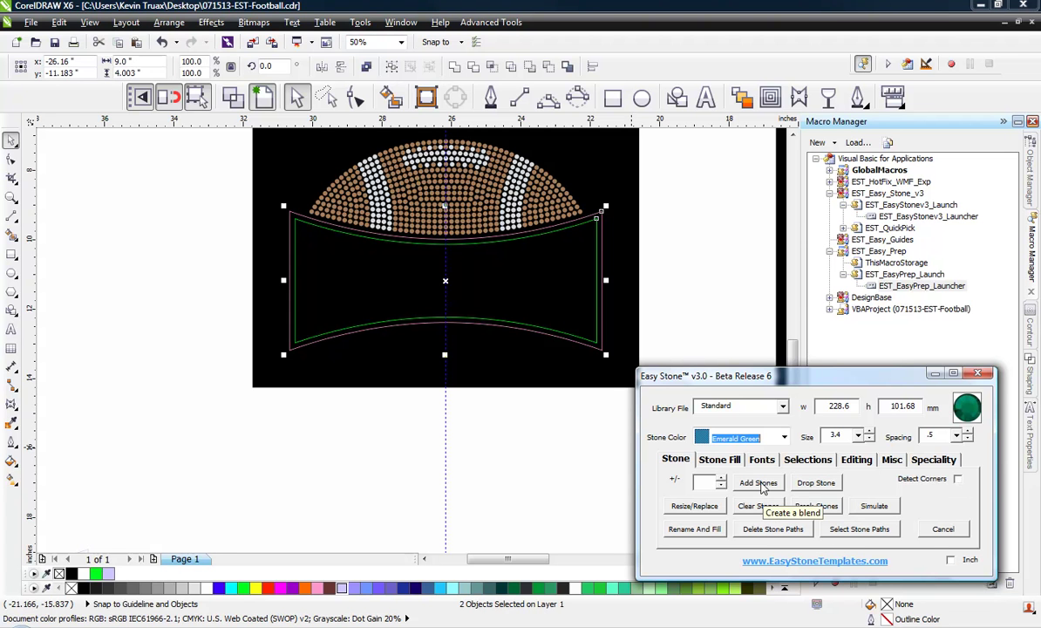
pyautogui.click(759, 484)
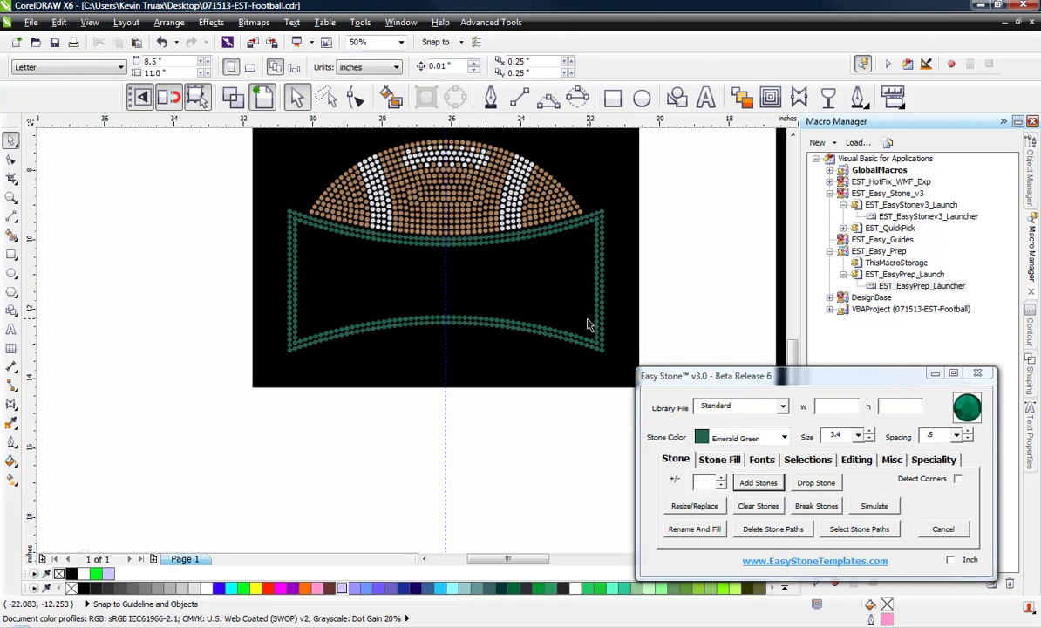
# - Delete the stone paths from the new green border, leaving only its stones, and inspect the border
pyautogui.moveTo(220, 423); pyautogui.dragTo(642, 208)
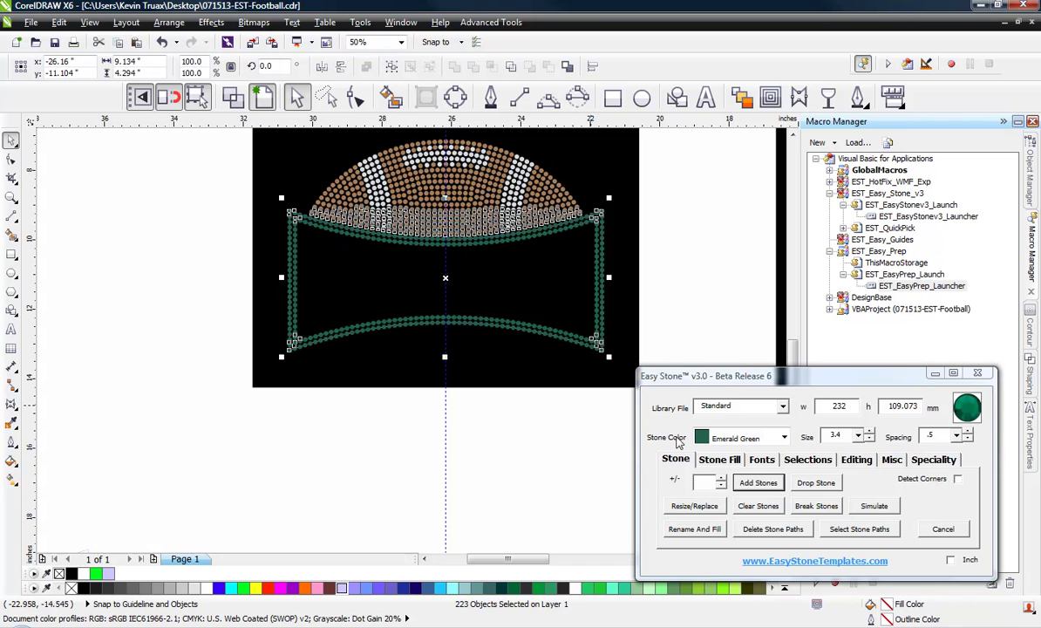
pyautogui.moveTo(220, 438); pyautogui.dragTo(634, 197)
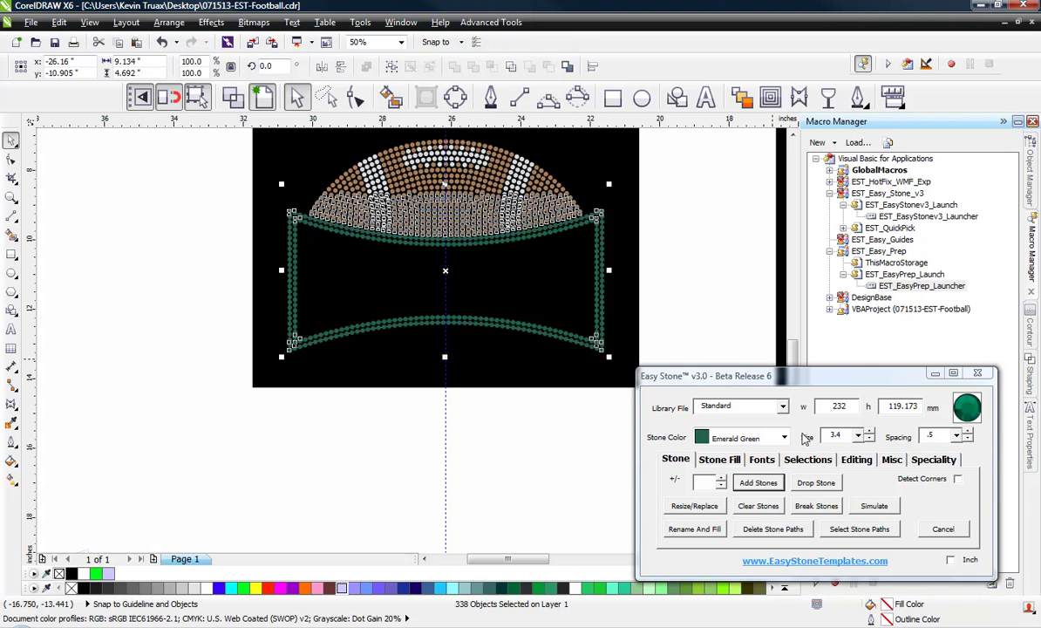
pyautogui.click(773, 533)
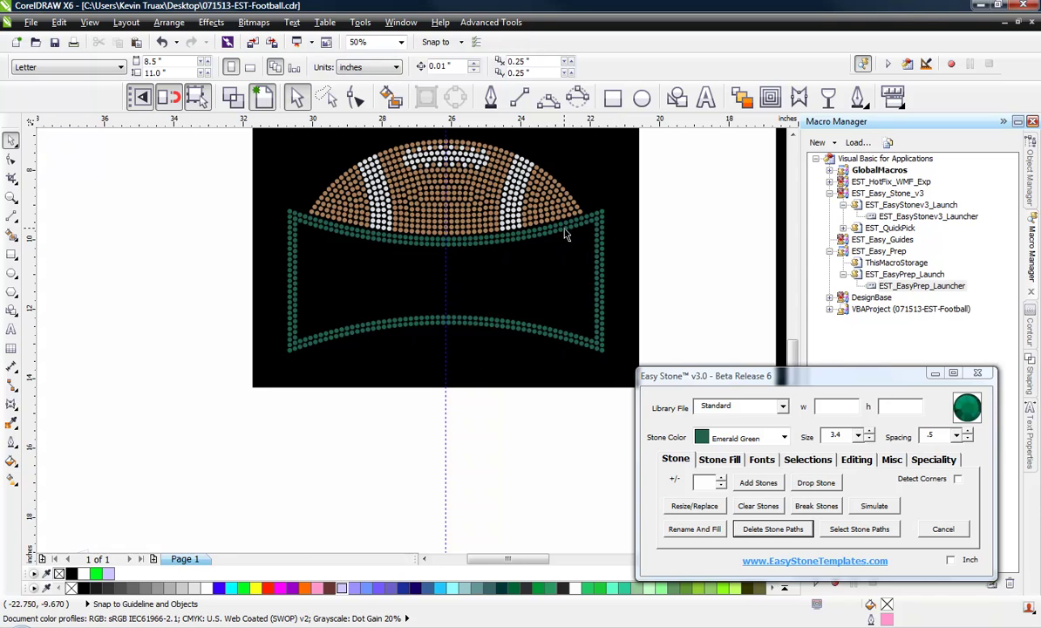
pyautogui.scroll(1, 593, 253)
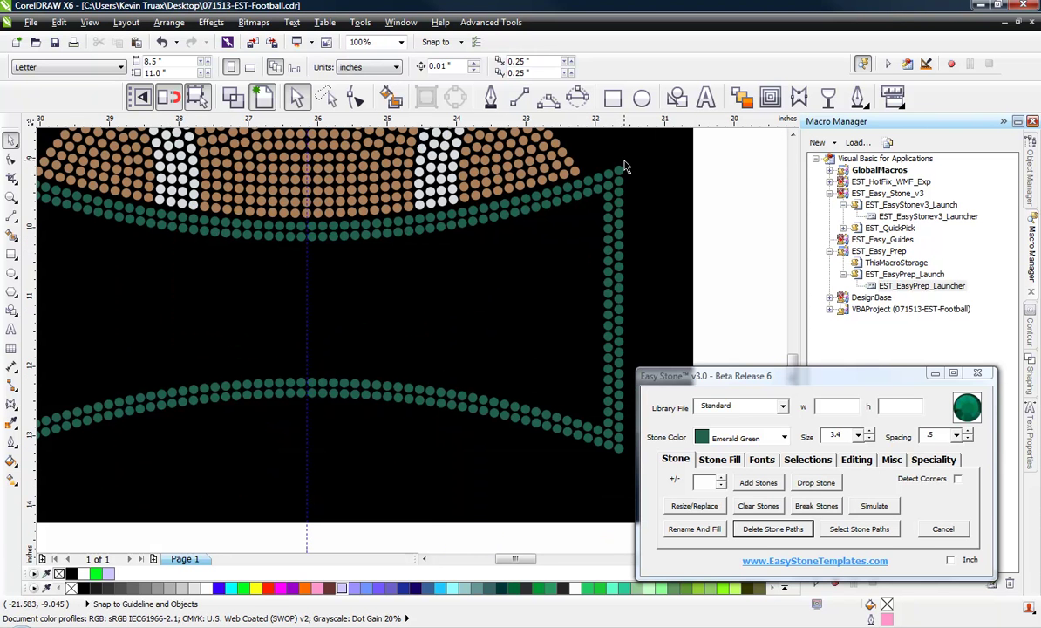
pyautogui.scroll(-1, 620, 395)
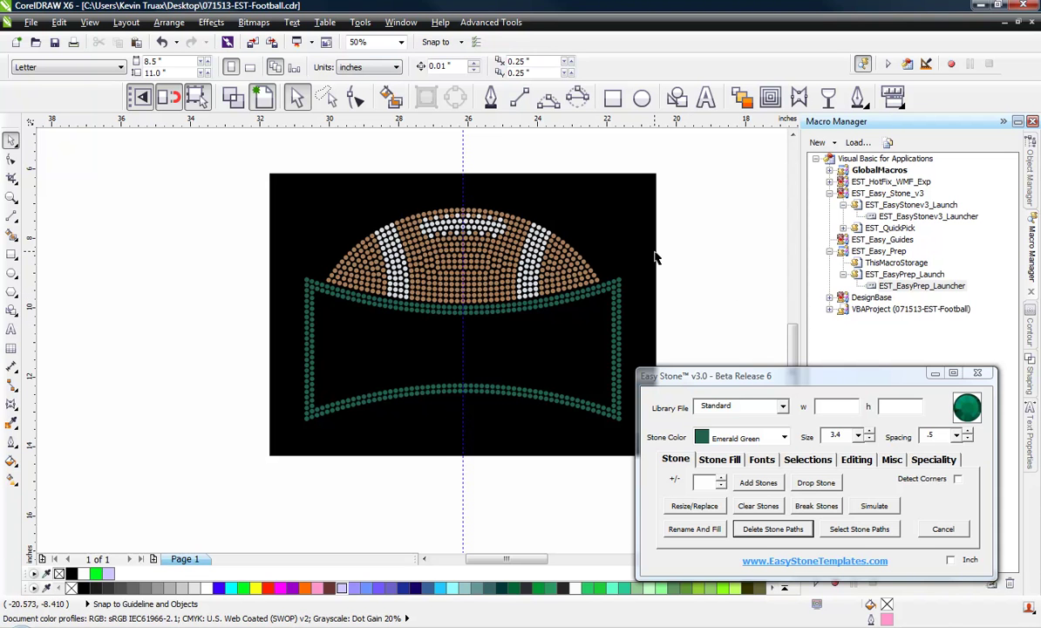
# - Move the lavender contour up so it sits level with the stoned border, beside the black background
pyautogui.scroll(-1, 657, 256)
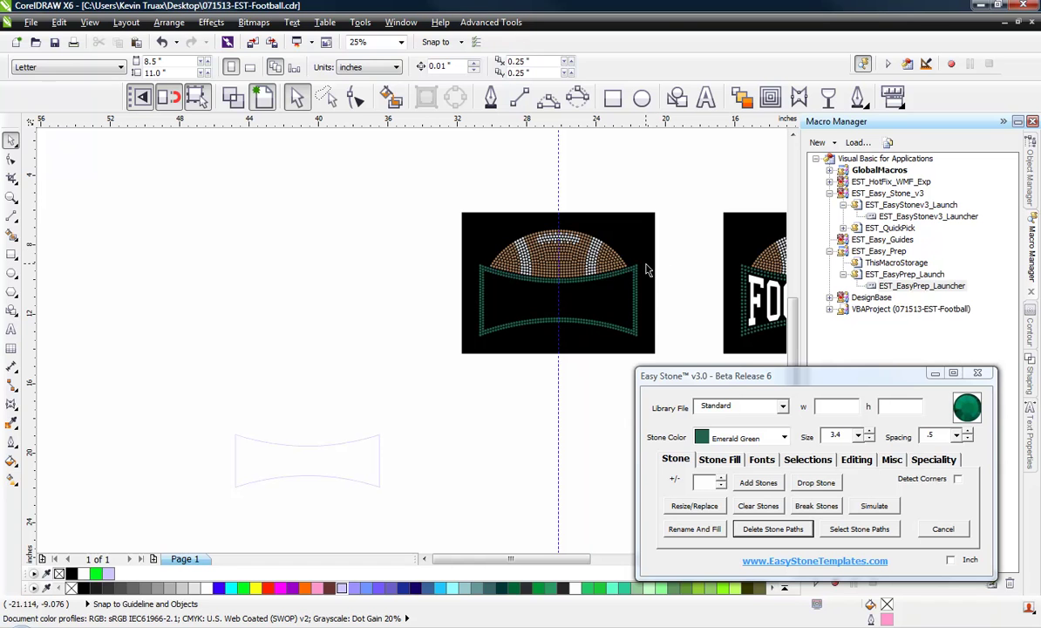
pyautogui.click(336, 476)
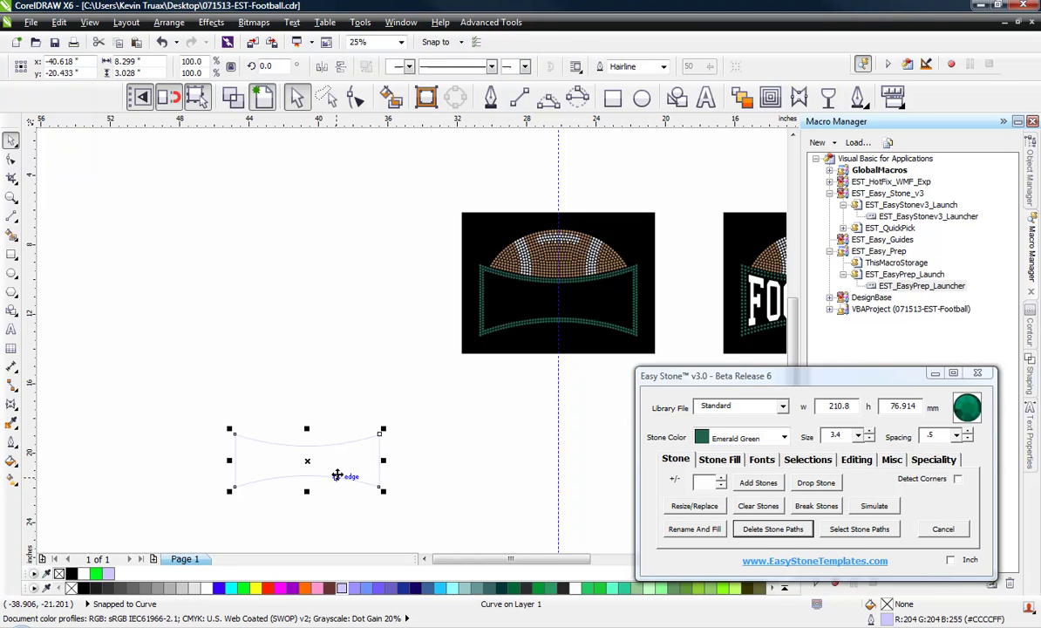
pyautogui.moveTo(337, 477); pyautogui.dragTo(312, 305)
pyautogui.scroll(1, 245, 300)
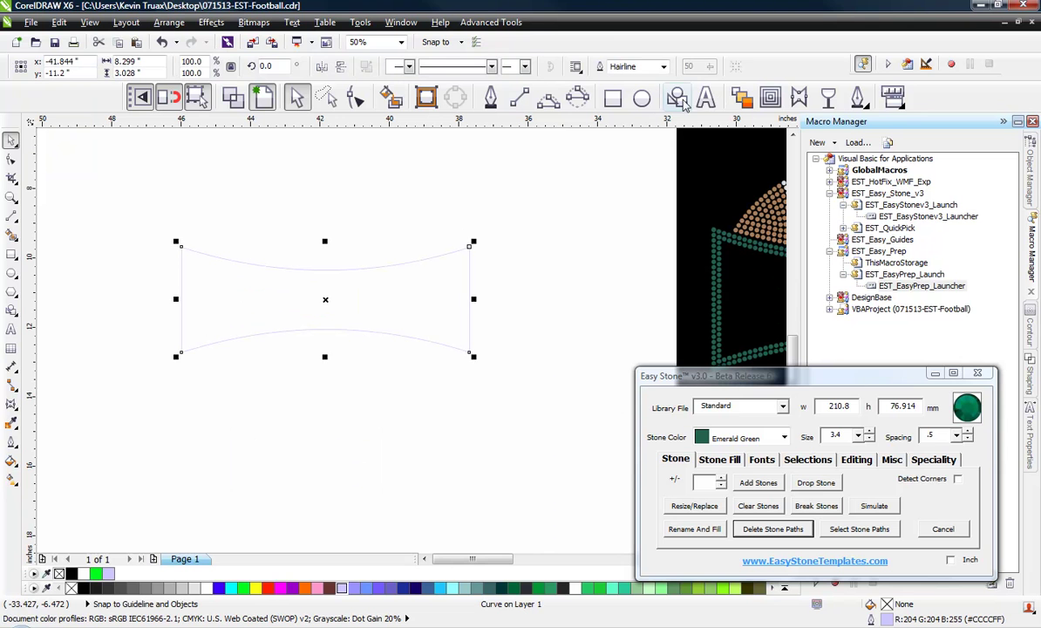
# - Add the artistic text "FOOTBALL MOM" below the lavender contour
pyautogui.click(708, 97)
pyautogui.click(324, 418)
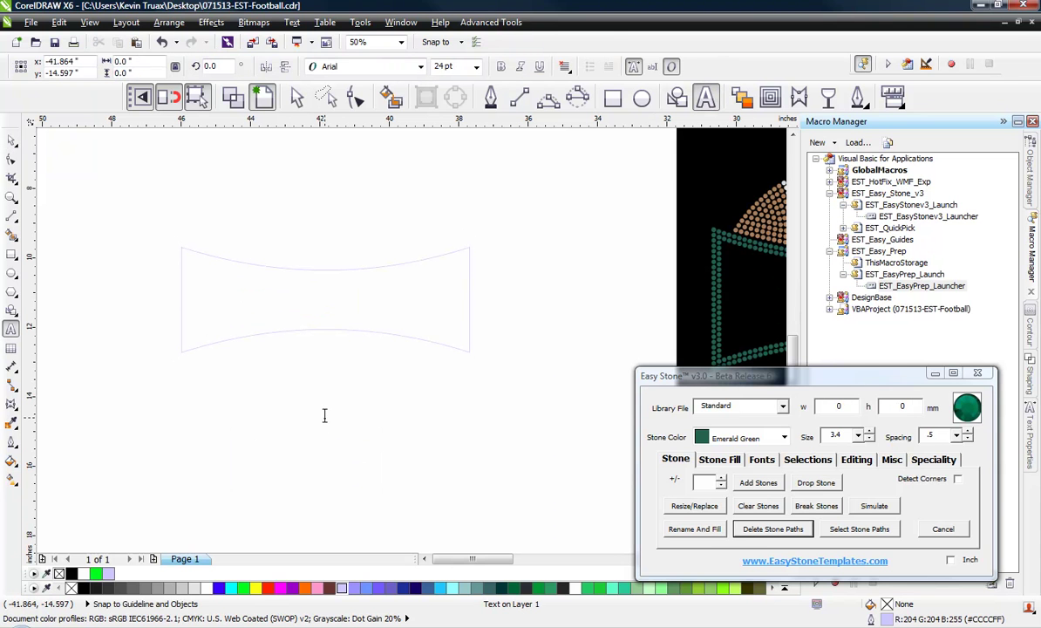
pyautogui.write('FOOT')
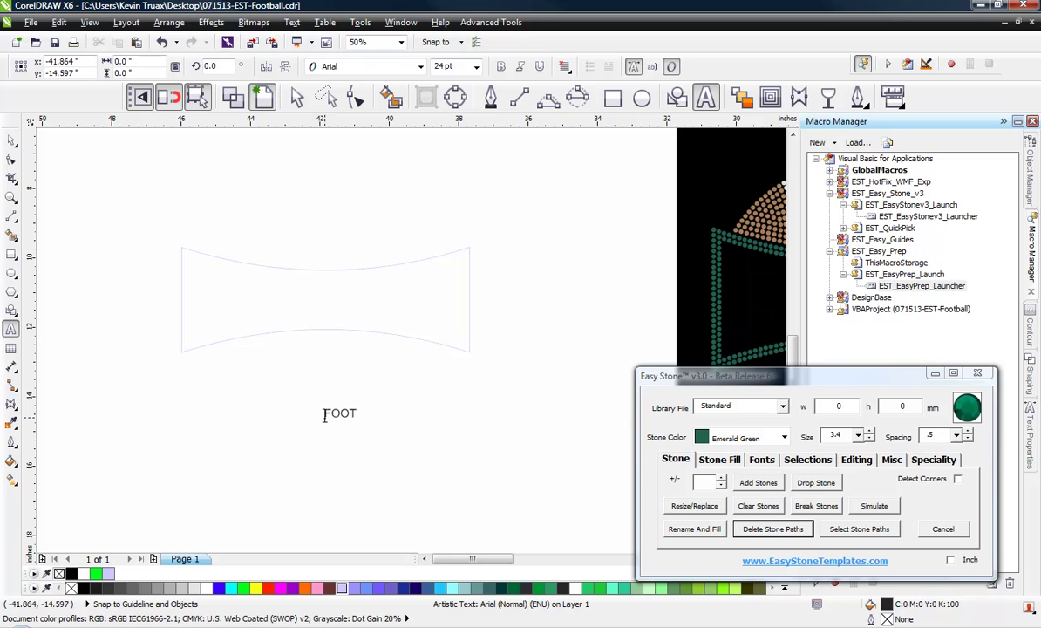
pyautogui.write('BALL MOM')
pyautogui.click(11, 139)
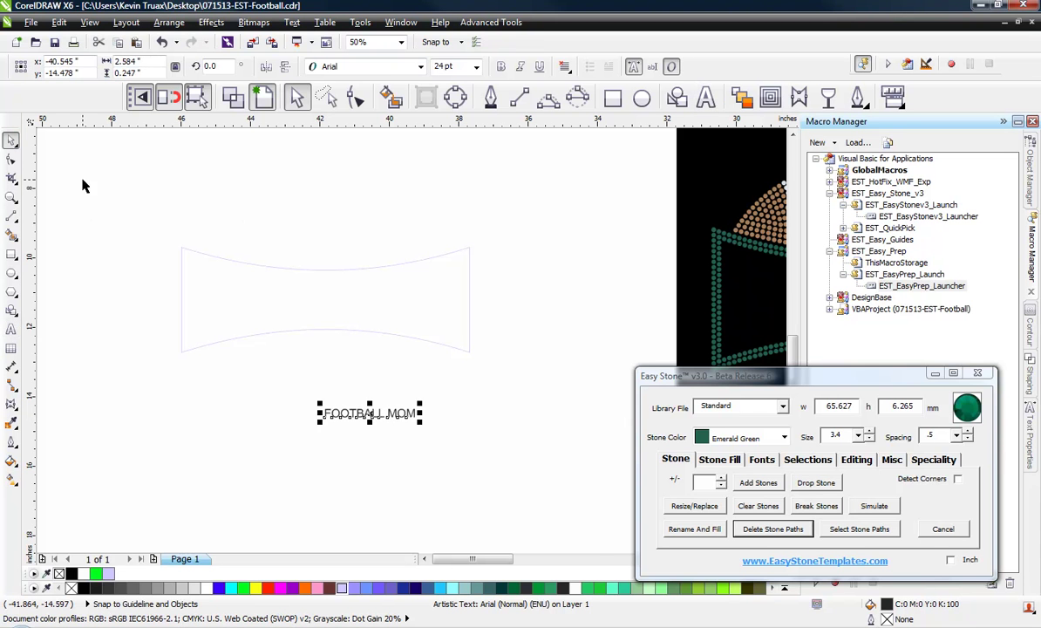
# - Change the font of the FOOTBALL MOM text to College Slab
pyautogui.click(383, 66)
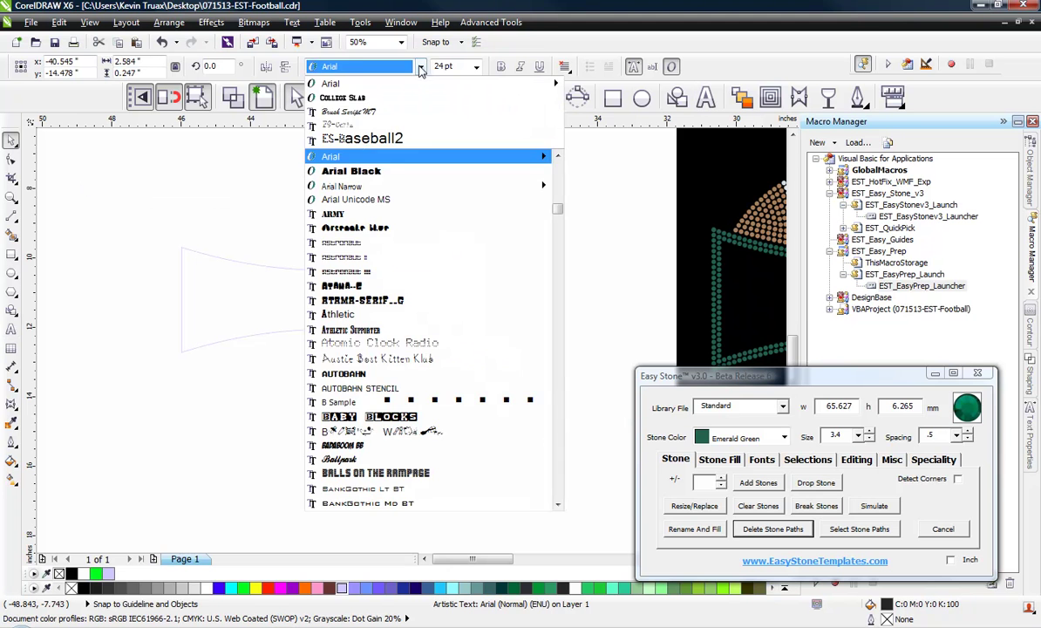
pyautogui.click(384, 103)
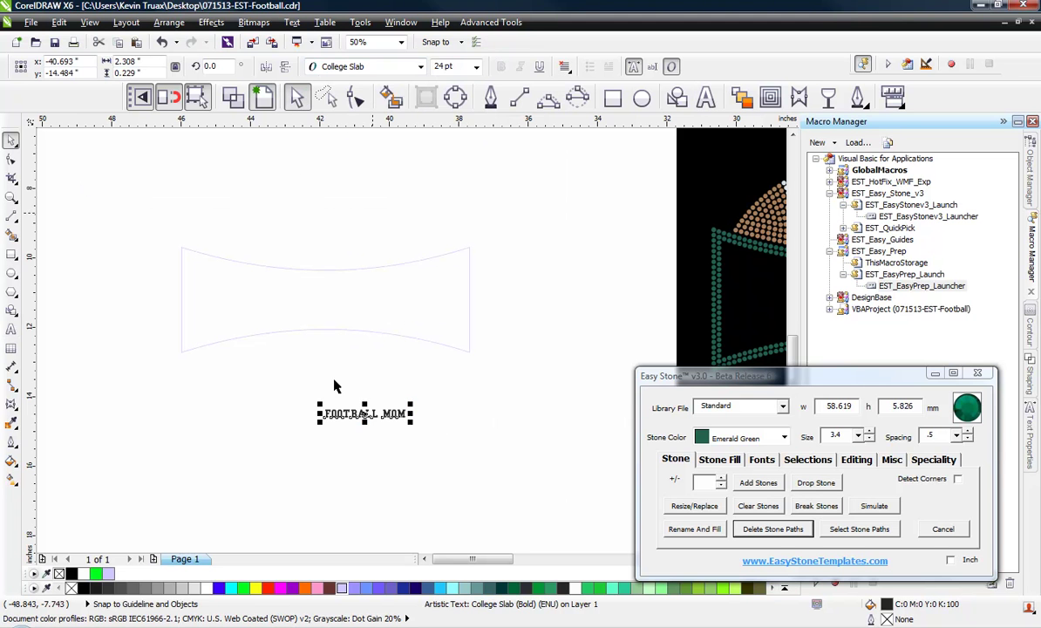
pyautogui.click(281, 441)
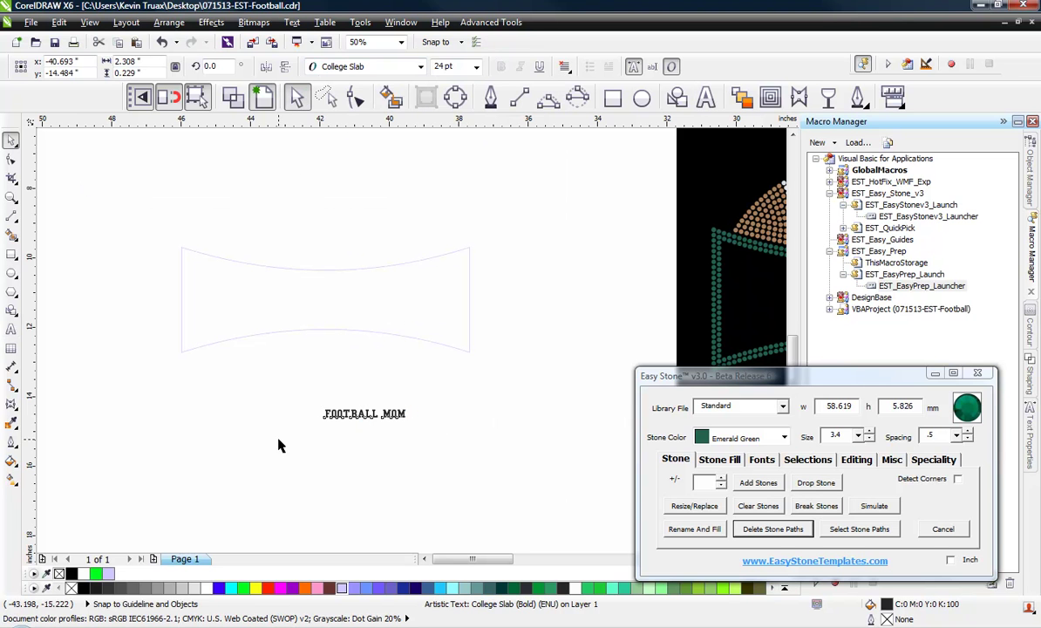
# - Shape the FOOTBALL MOM text with an envelope created from the lavender contour
pyautogui.click(342, 419)
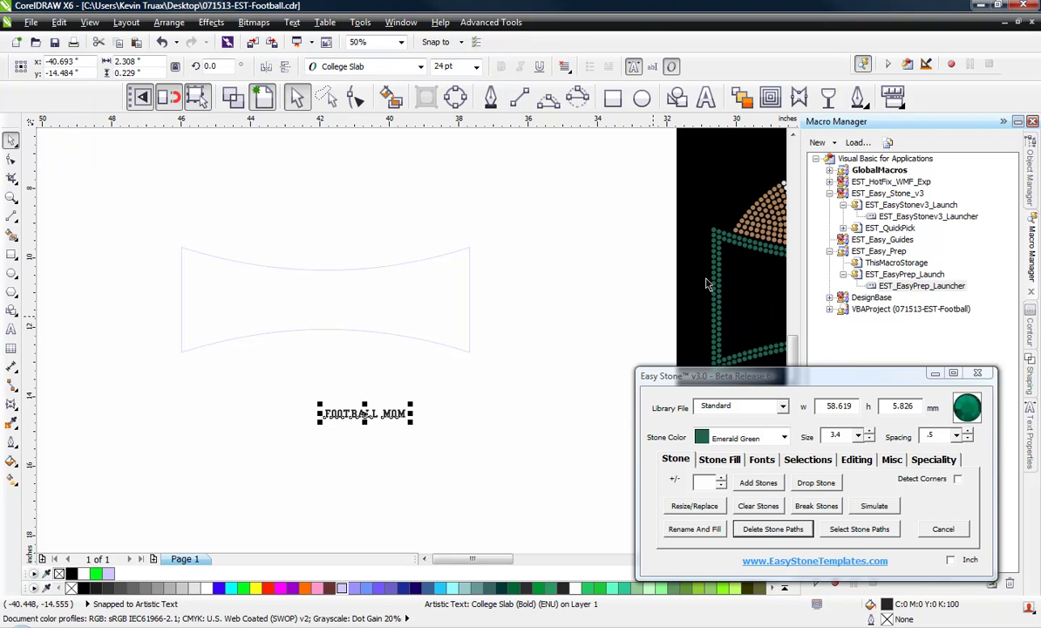
pyautogui.click(799, 96)
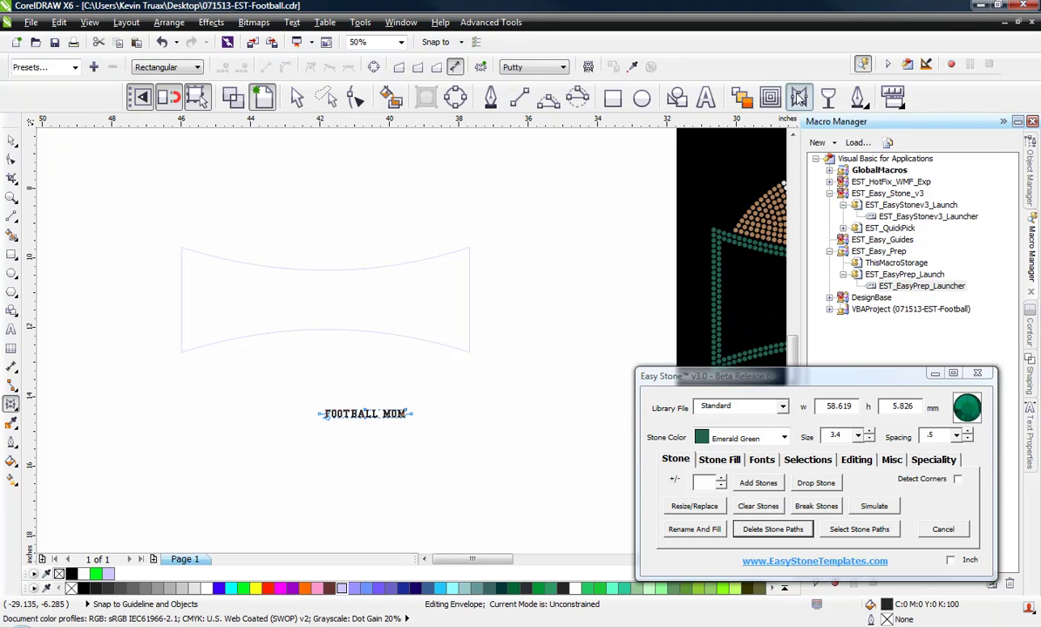
pyautogui.click(634, 69)
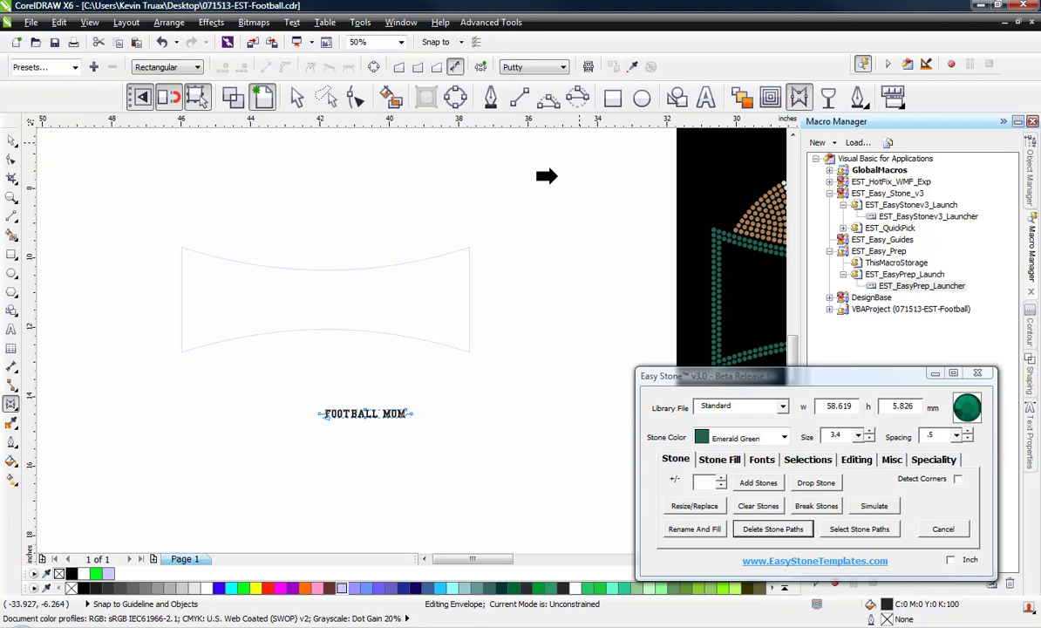
pyautogui.click(432, 296)
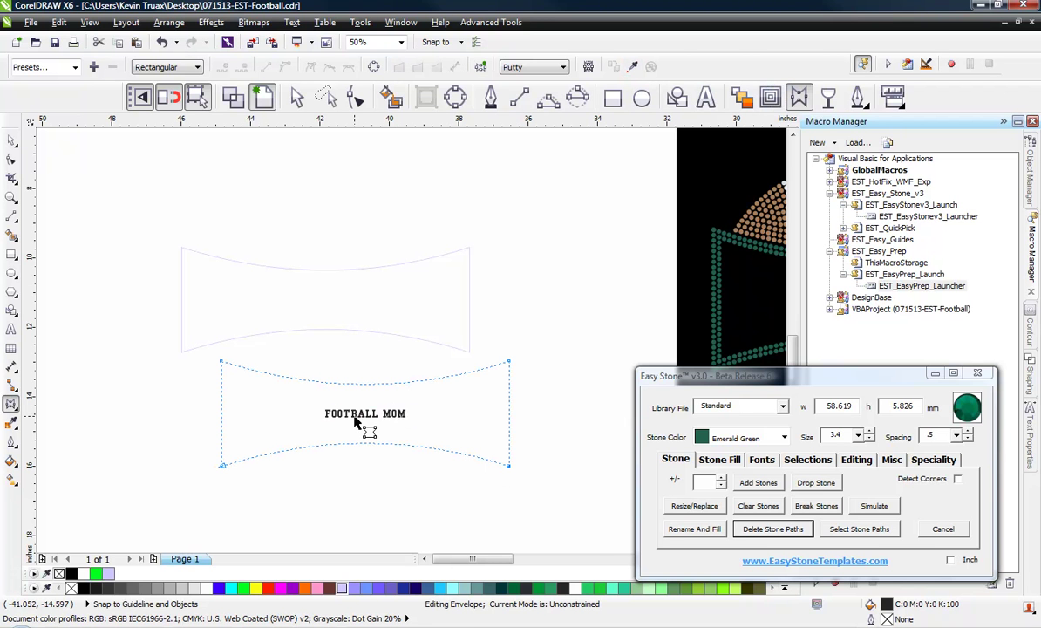
pyautogui.doubleClick(431, 448)
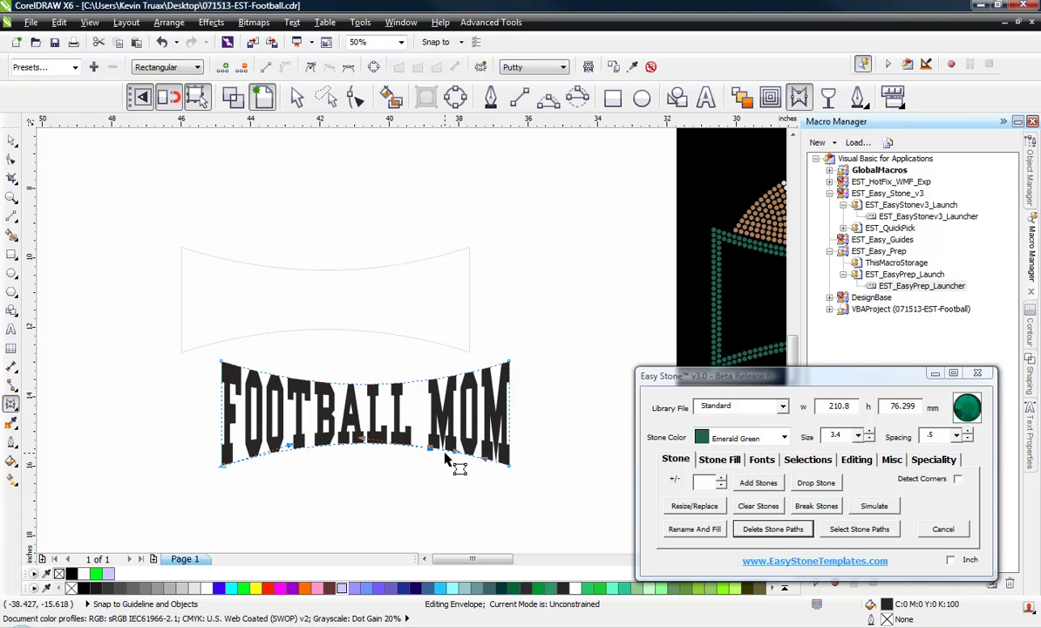
pyautogui.click(12, 140)
pyautogui.click(128, 315)
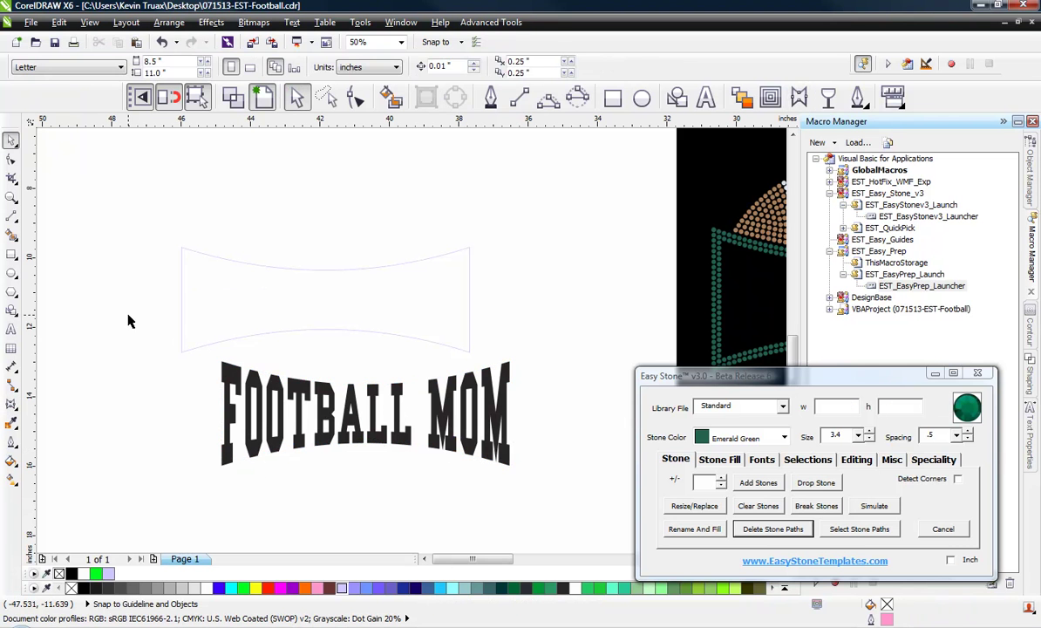
pyautogui.scroll(-1, 128, 319)
pyautogui.scroll(1, 255, 338)
pyautogui.click(261, 290)
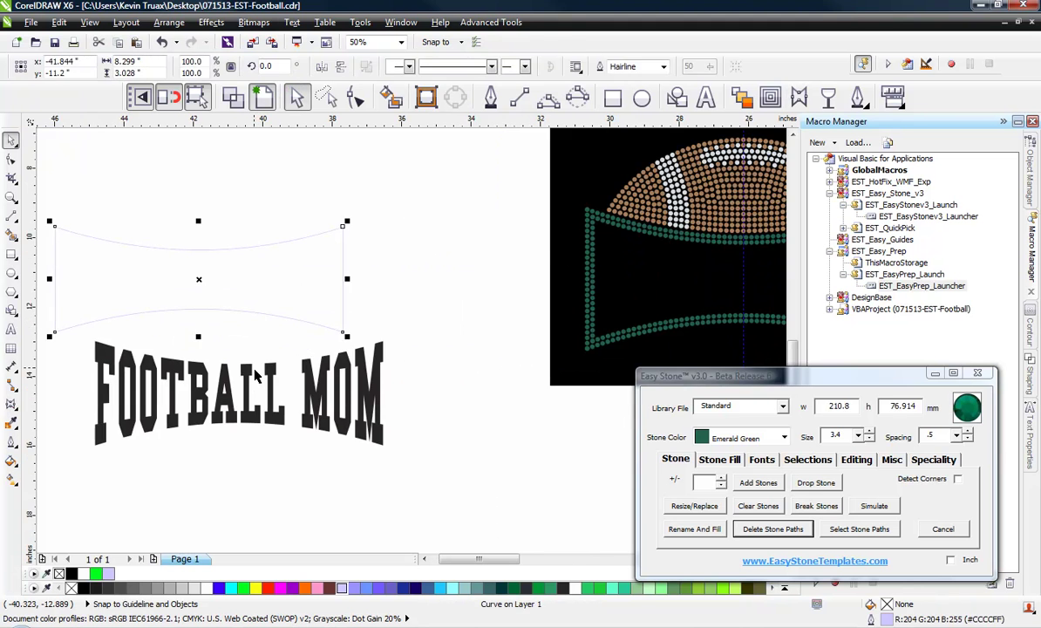
pyautogui.click(183, 361)
pyautogui.scroll(-1, 183, 361)
pyautogui.scroll(1, 242, 376)
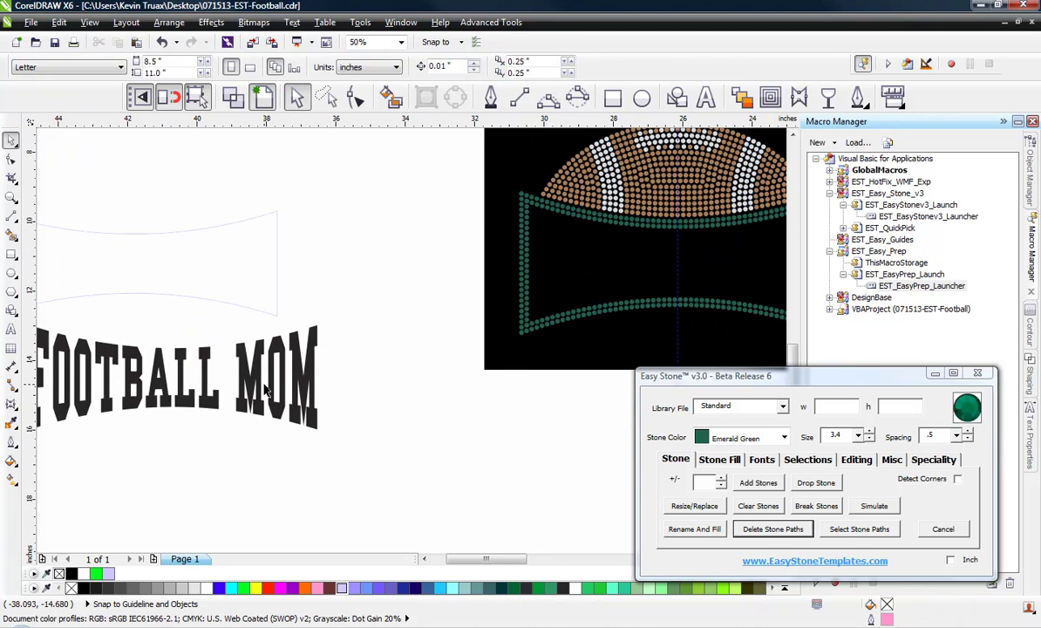
pyautogui.scroll(-1, 268, 390)
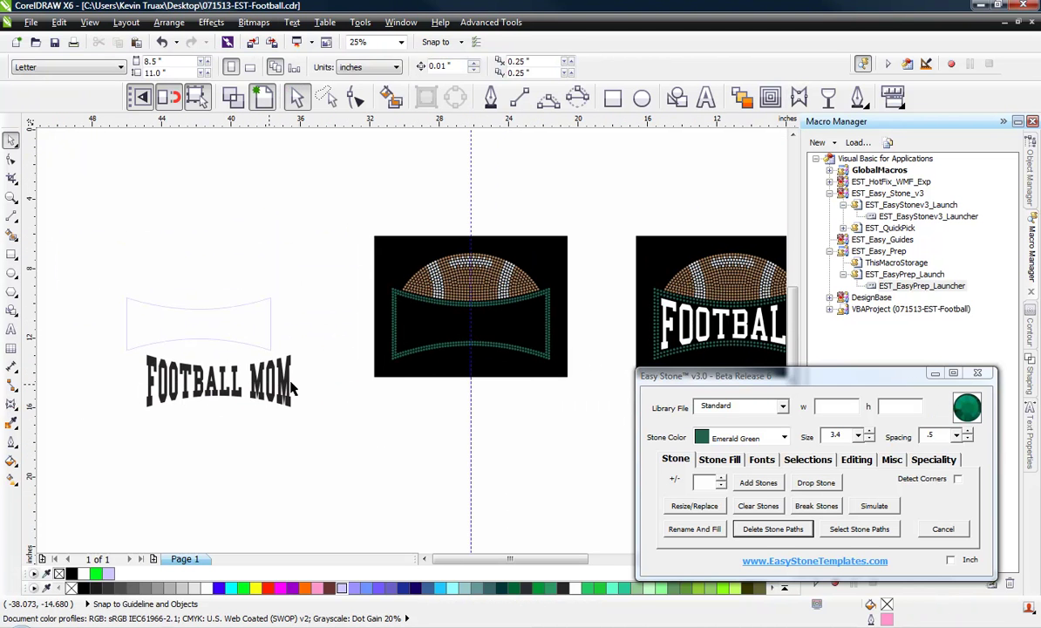
# - Select all emerald green border stones of the middle design by matching one marked stone, and group them
pyautogui.click(550, 316)
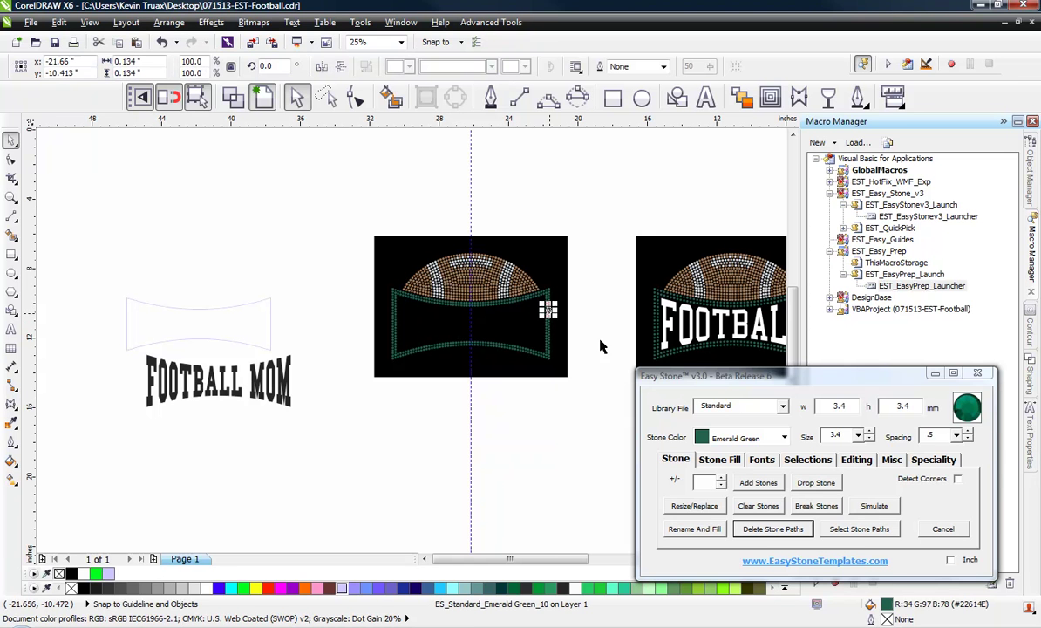
pyautogui.click(689, 483)
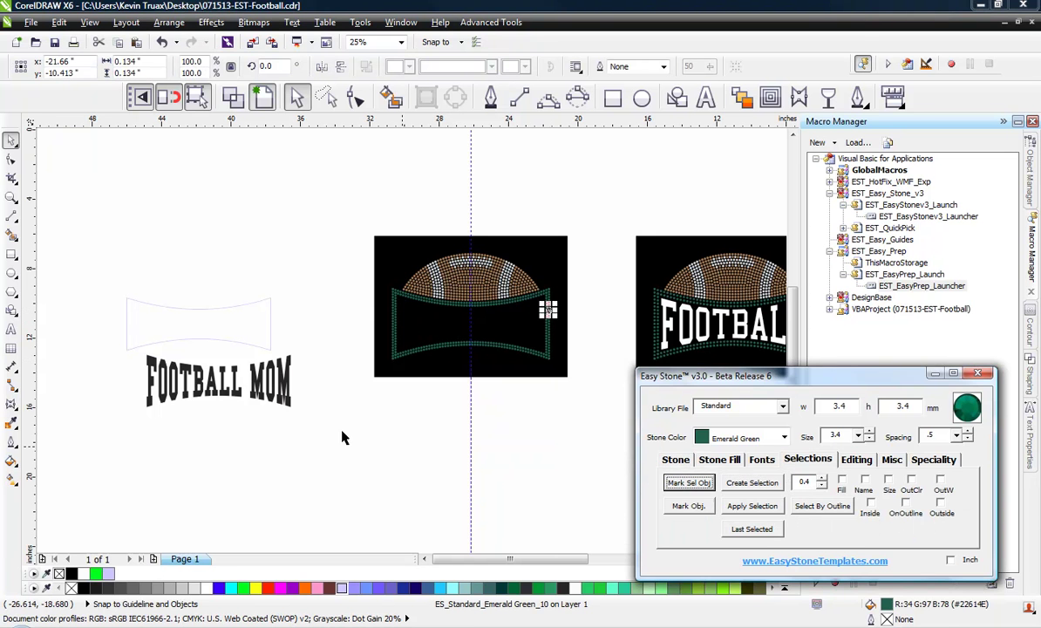
pyautogui.moveTo(345, 432); pyautogui.dragTo(580, 248)
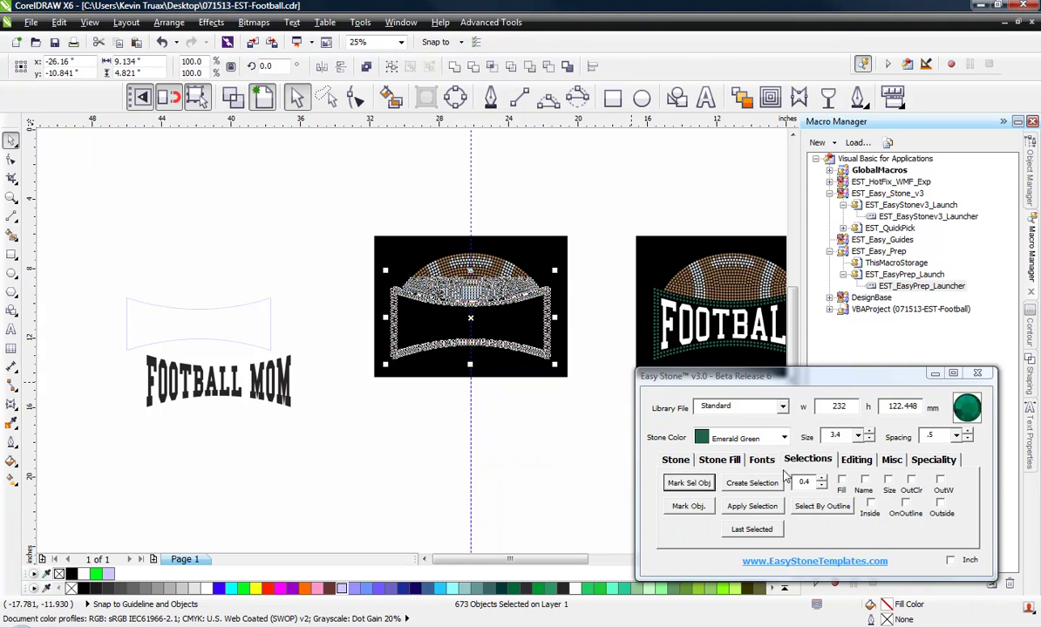
pyautogui.click(844, 491)
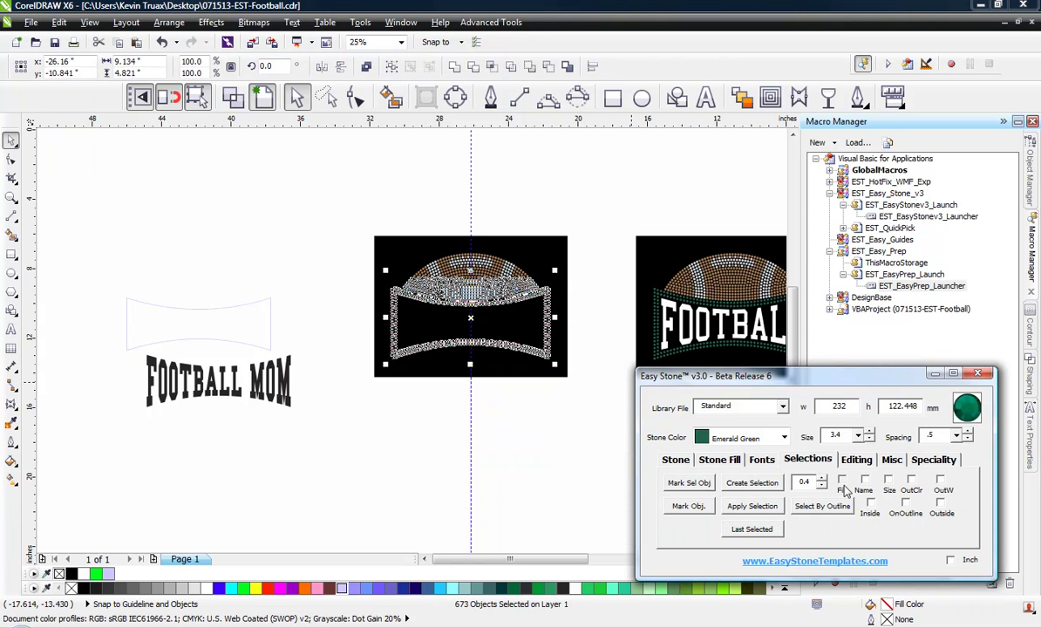
pyautogui.click(752, 482)
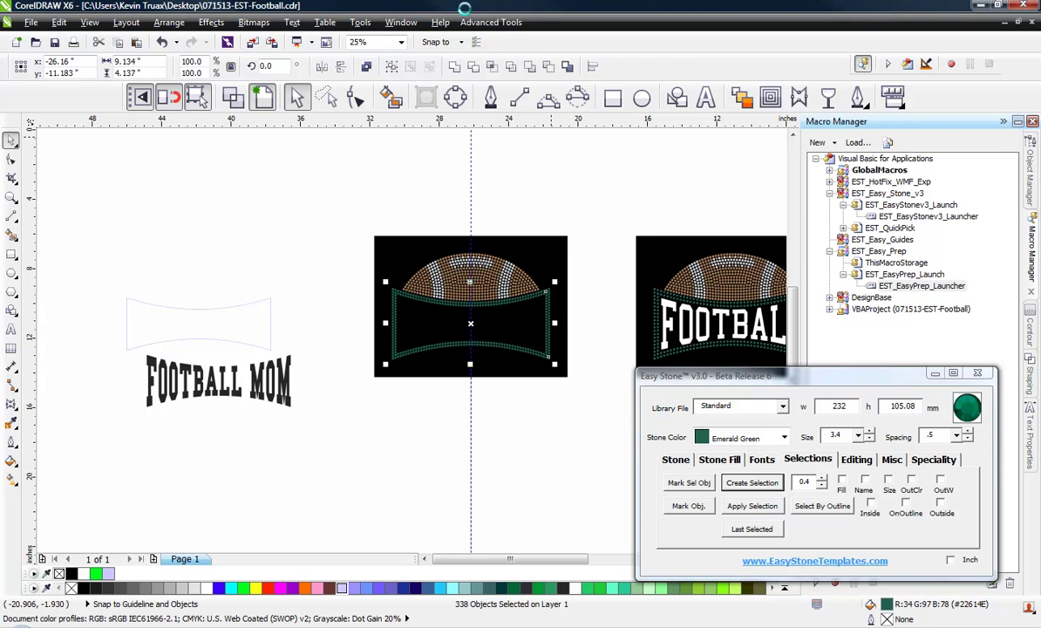
# - Center the black FOOTBALL MOM text inside the grouped emerald green border and fill the text white
pyautogui.click(241, 397)
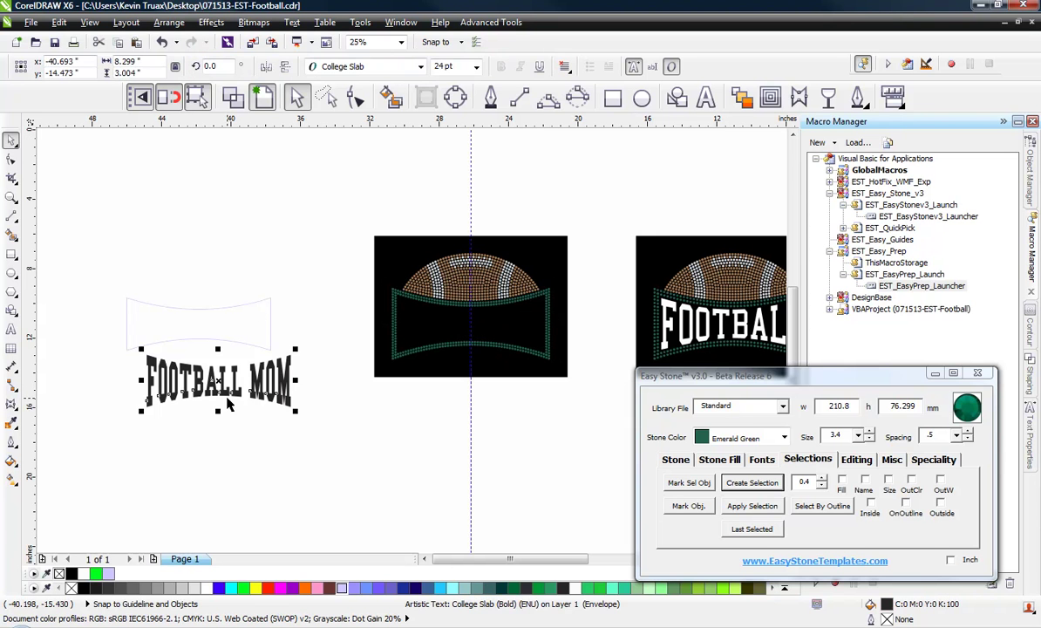
pyautogui.keyDown('shift'); pyautogui.click(419, 351); pyautogui.keyUp('shift')
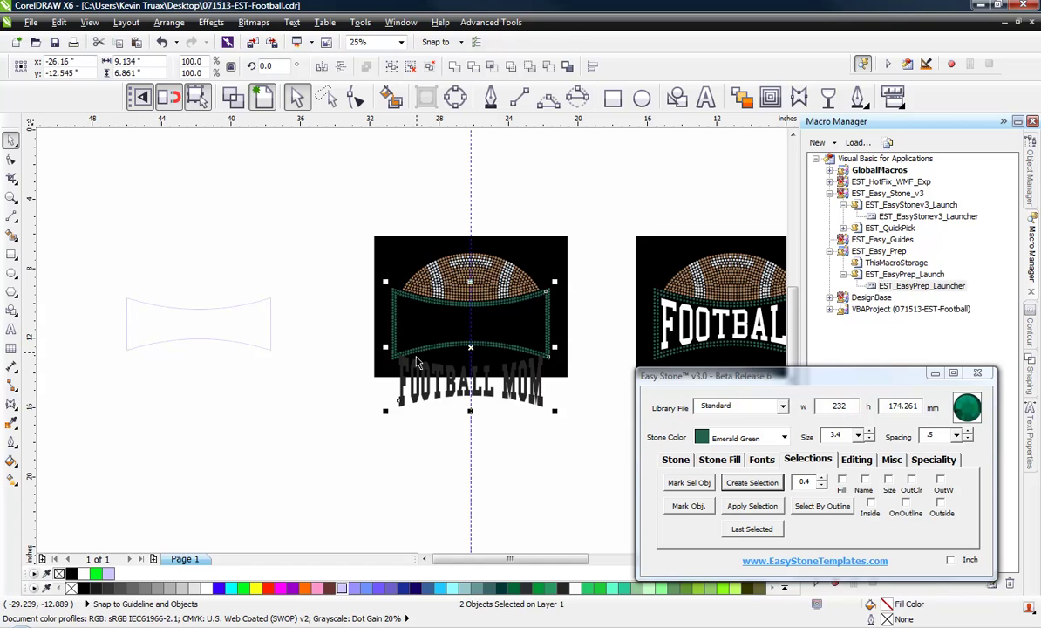
pyautogui.click(370, 432)
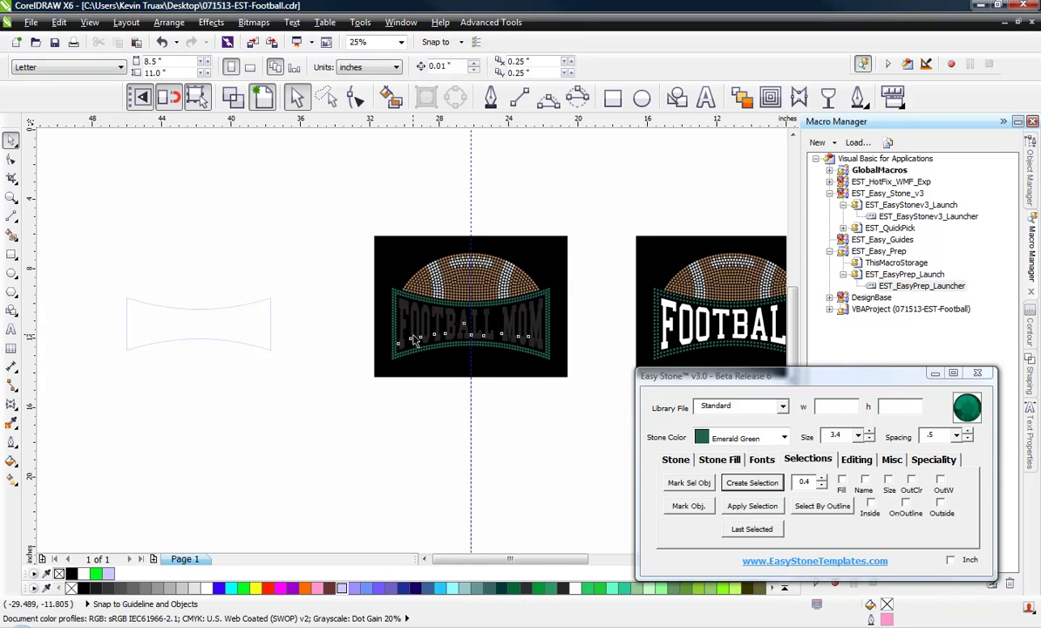
pyautogui.click(387, 315)
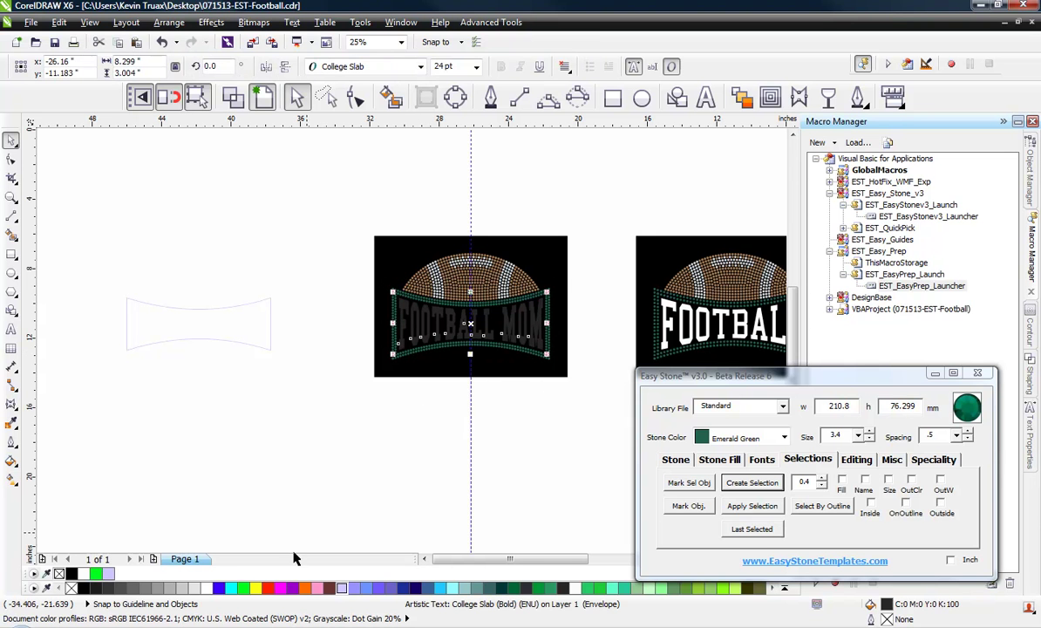
pyautogui.click(209, 589)
pyautogui.click(311, 472)
pyautogui.scroll(1, 514, 320)
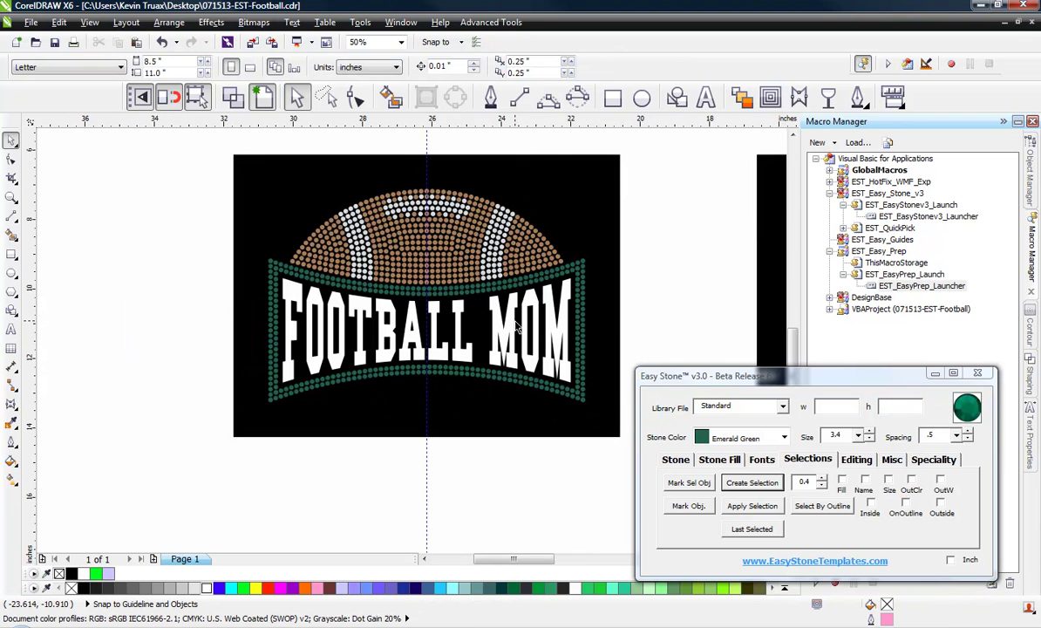
# - Move the FOOTBALL MOM text out of the border to below the lavender contour and fill it pink
pyautogui.scroll(-1, 516, 327)
pyautogui.click(481, 305)
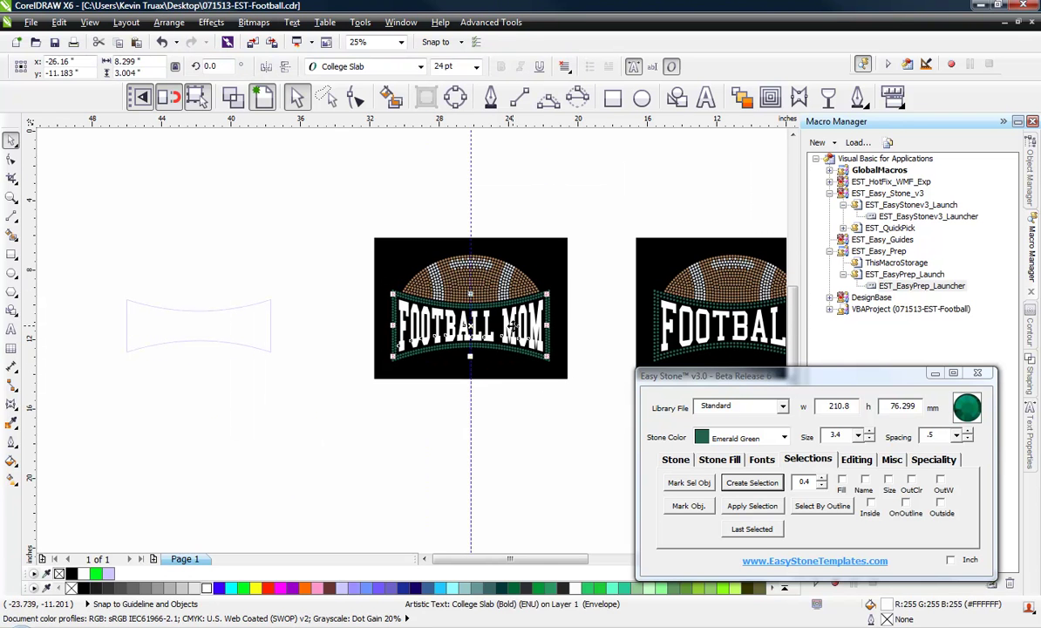
pyautogui.moveTo(481, 305); pyautogui.dragTo(269, 456)
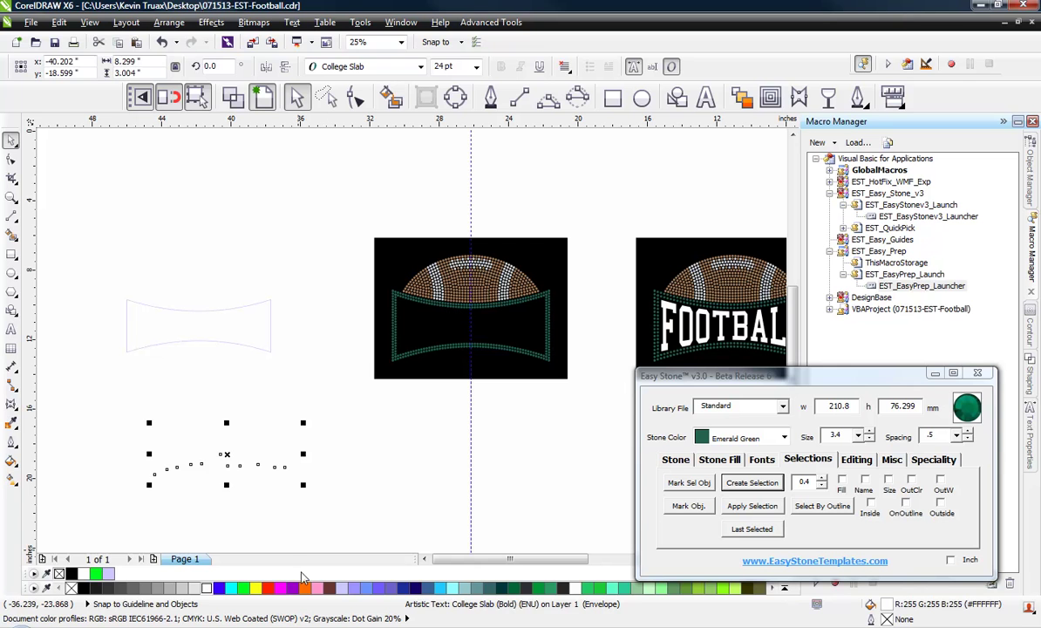
pyautogui.click(318, 586)
pyautogui.click(298, 476)
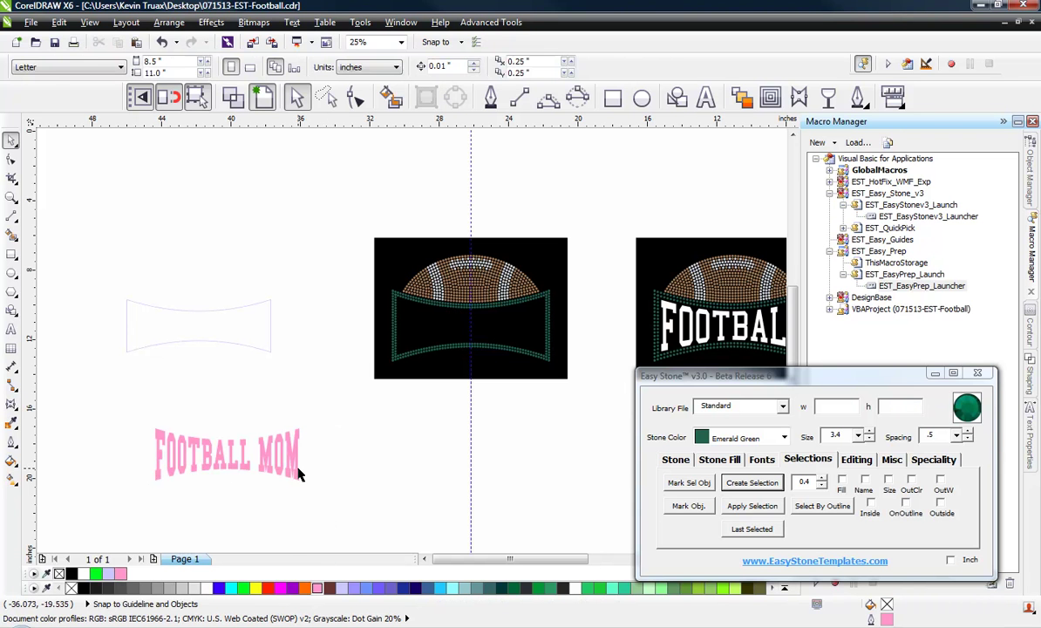
# - Try centering the grouped emerald green border on the pink FOOTBALL MOM text, and undo the alignment
pyautogui.click(438, 346)
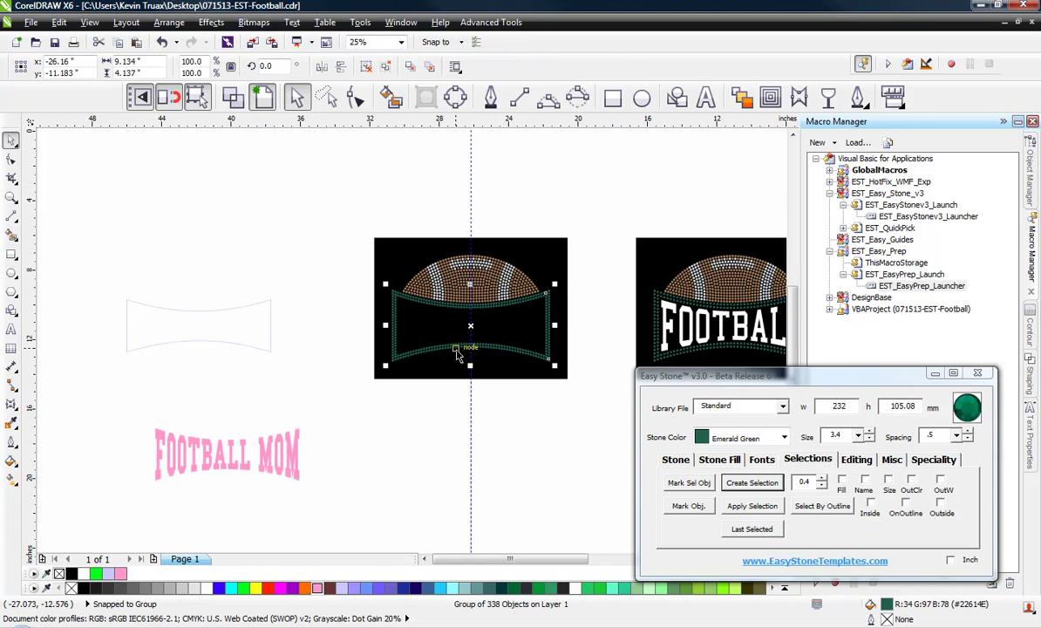
pyautogui.keyDown('shift'); pyautogui.click(294, 463); pyautogui.keyUp('shift')
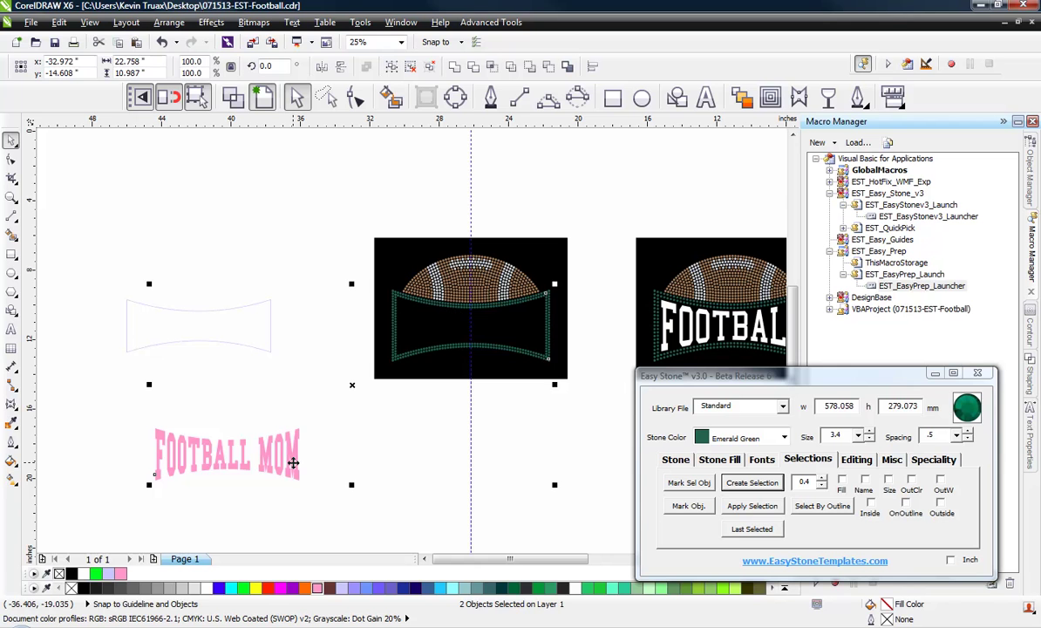
pyautogui.press('c')
pyautogui.press('e')
pyautogui.click(255, 524)
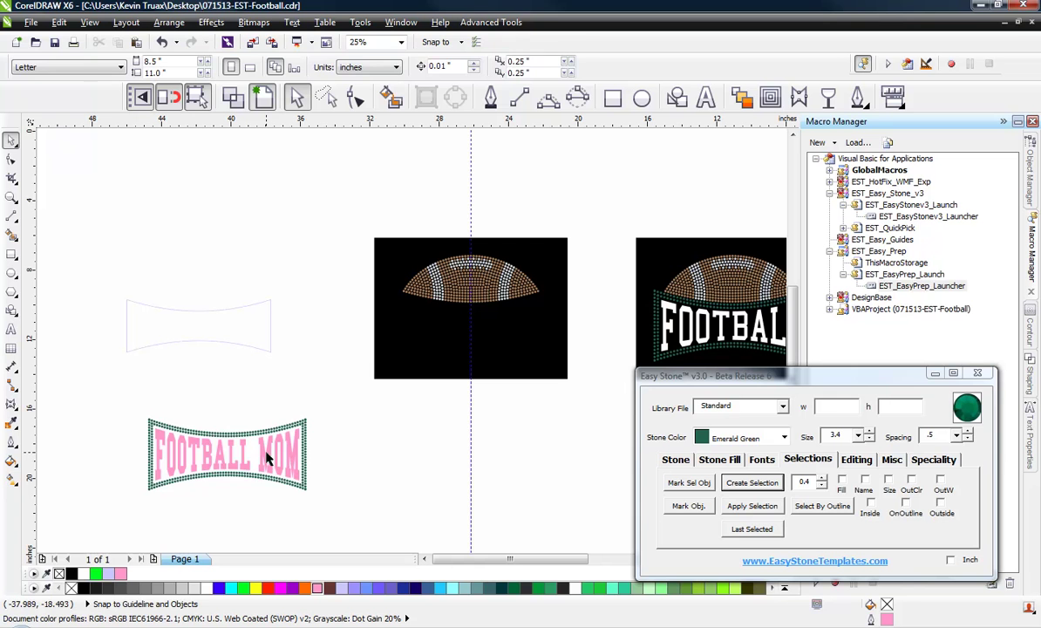
pyautogui.hotkey('ctrl', 'z')
pyautogui.hotkey('ctrl', 'shift', 'z')
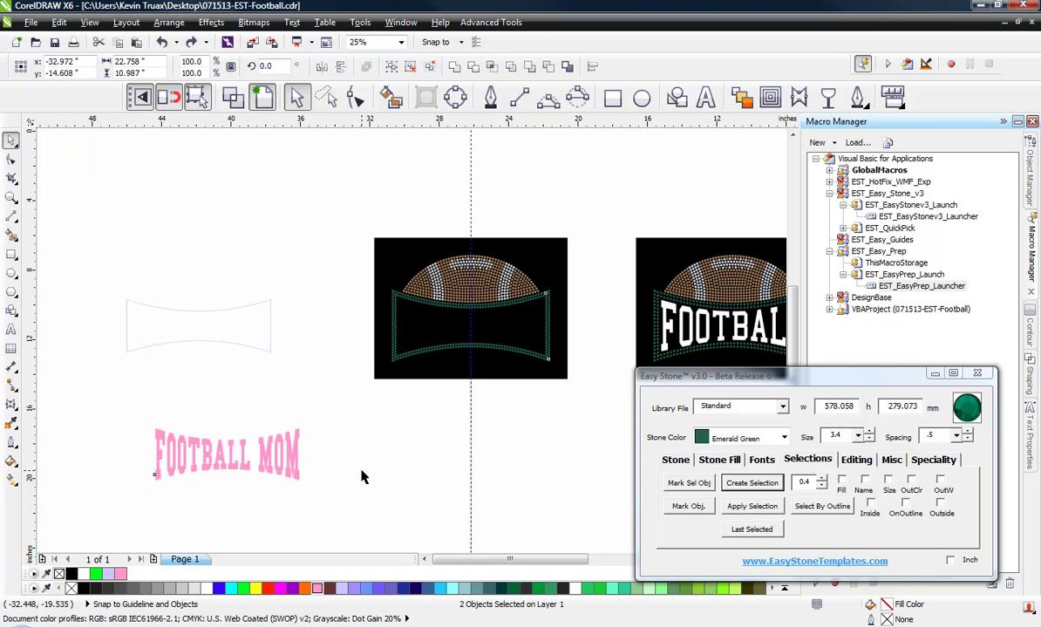
# - Center the FOOTBALL MOM text horizontally and vertically on the stationary emerald green border and fill the text white
pyautogui.press('Escape')
pyautogui.click(291, 470)
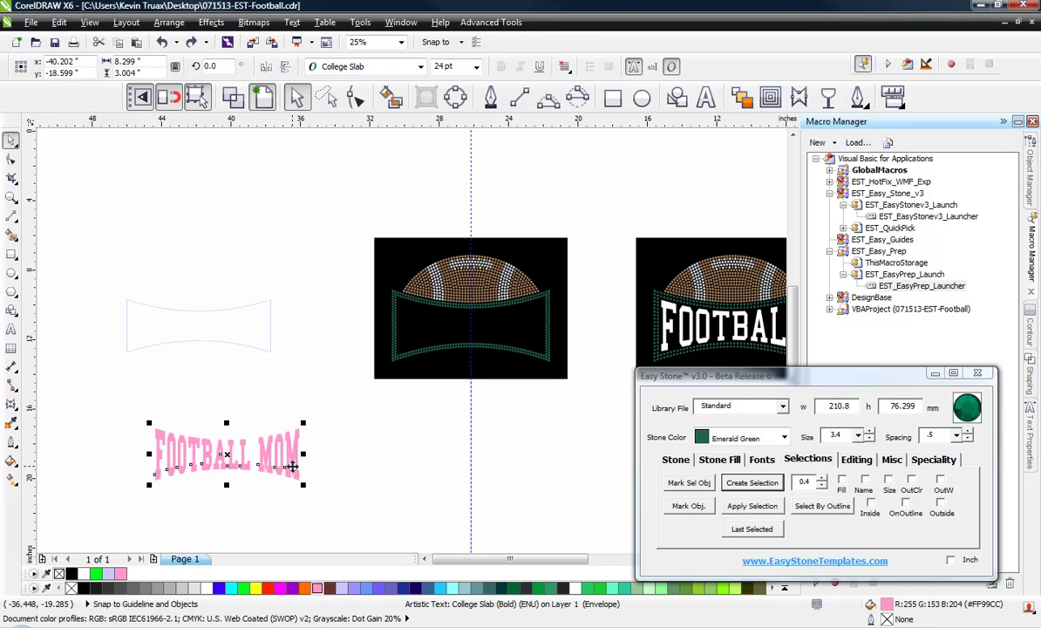
pyautogui.keyDown('shift'); pyautogui.click(423, 350); pyautogui.keyUp('shift')
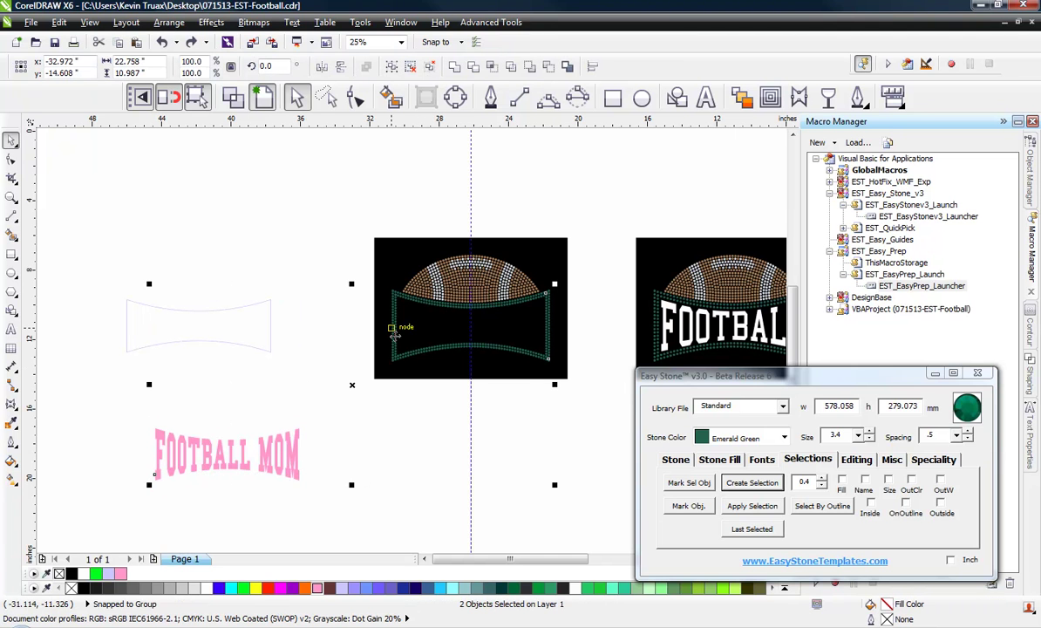
pyautogui.press('e')
pyautogui.press('c')
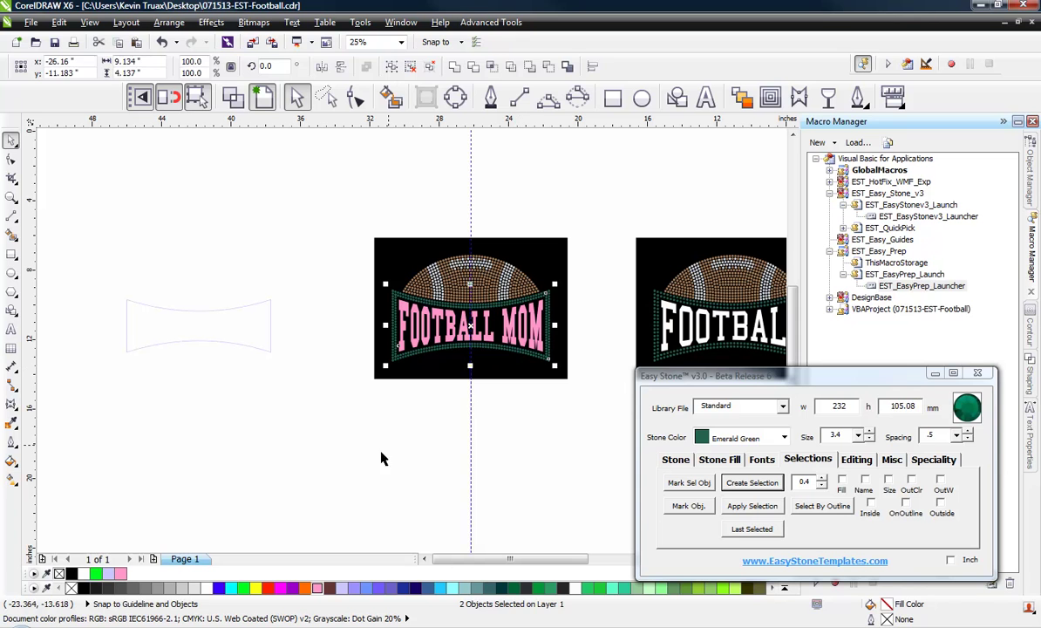
pyautogui.click(437, 328)
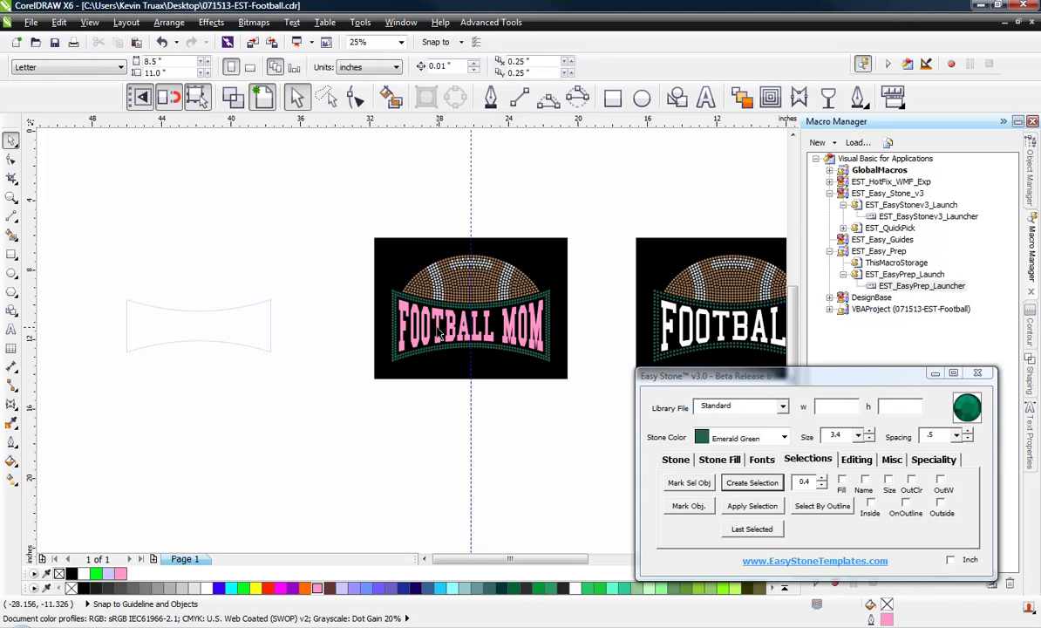
pyautogui.click(212, 589)
pyautogui.click(304, 490)
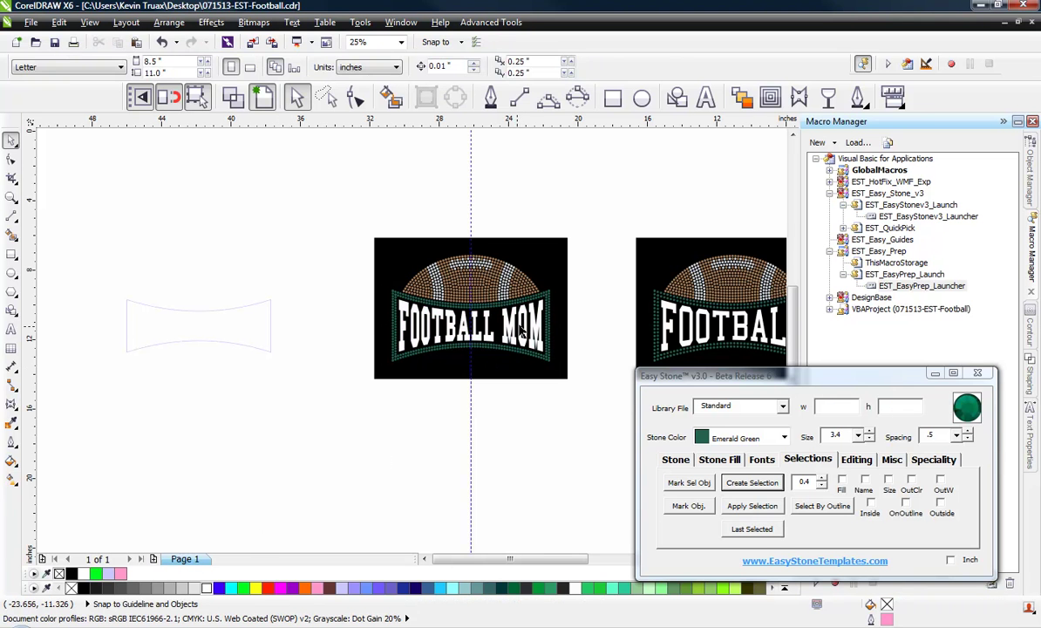
# - Move the FOOTBALL MOM text out of the border to above the lavender contour and fill it light gray
pyautogui.scroll(1, 521, 330)
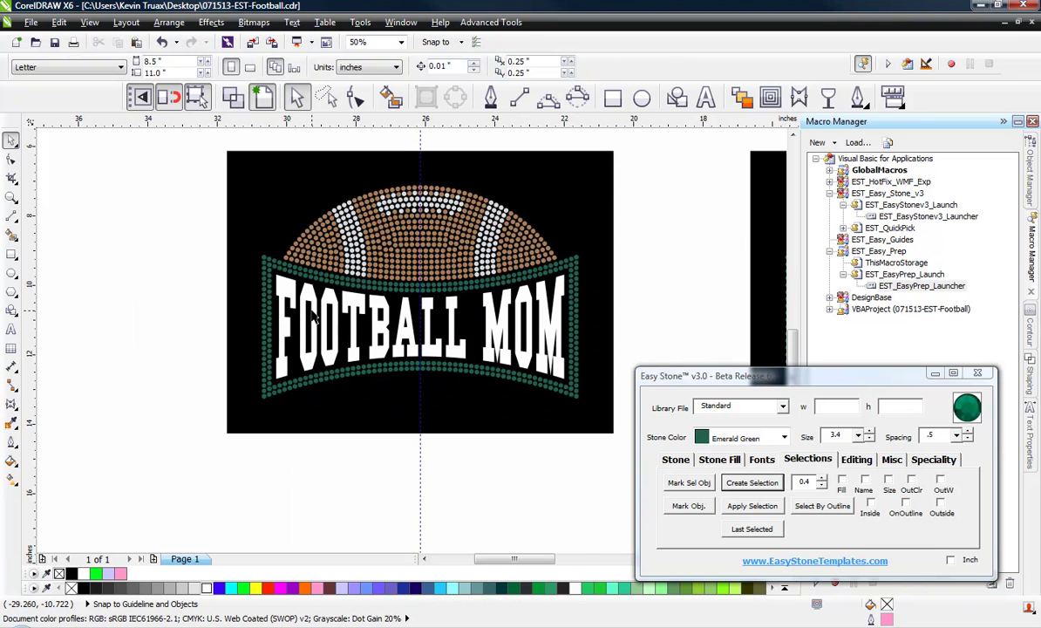
pyautogui.scroll(-1, 540, 327)
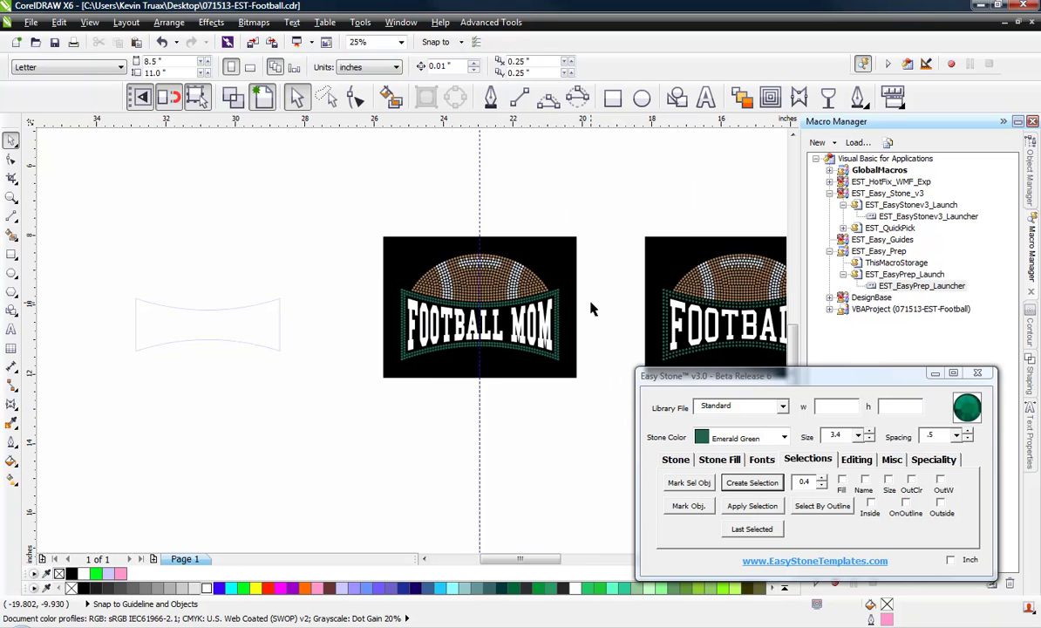
pyautogui.scroll(1, 589, 306)
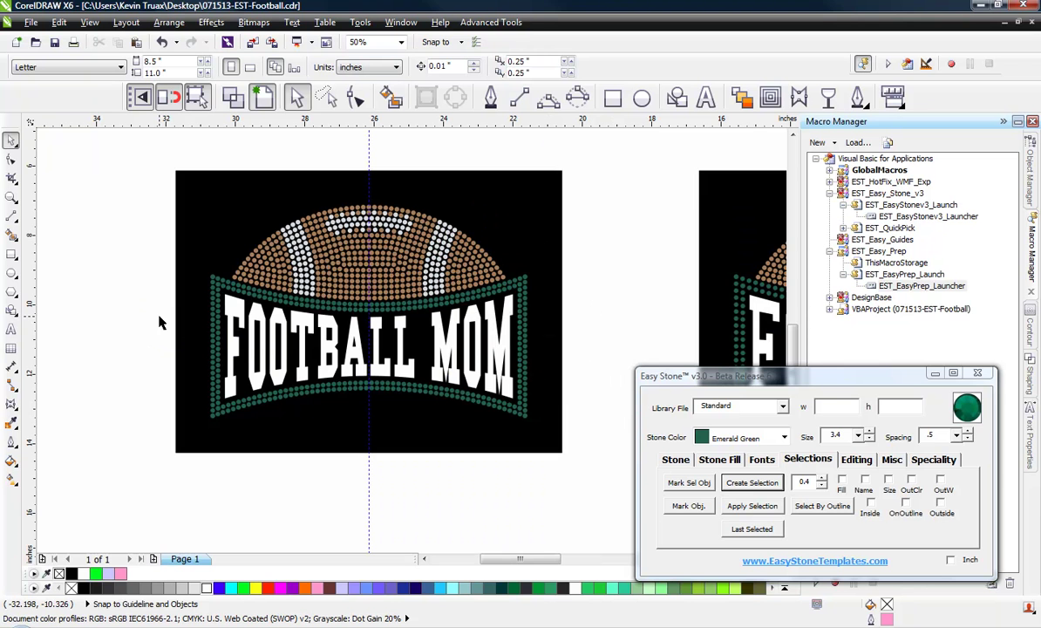
pyautogui.scroll(-1, 443, 301)
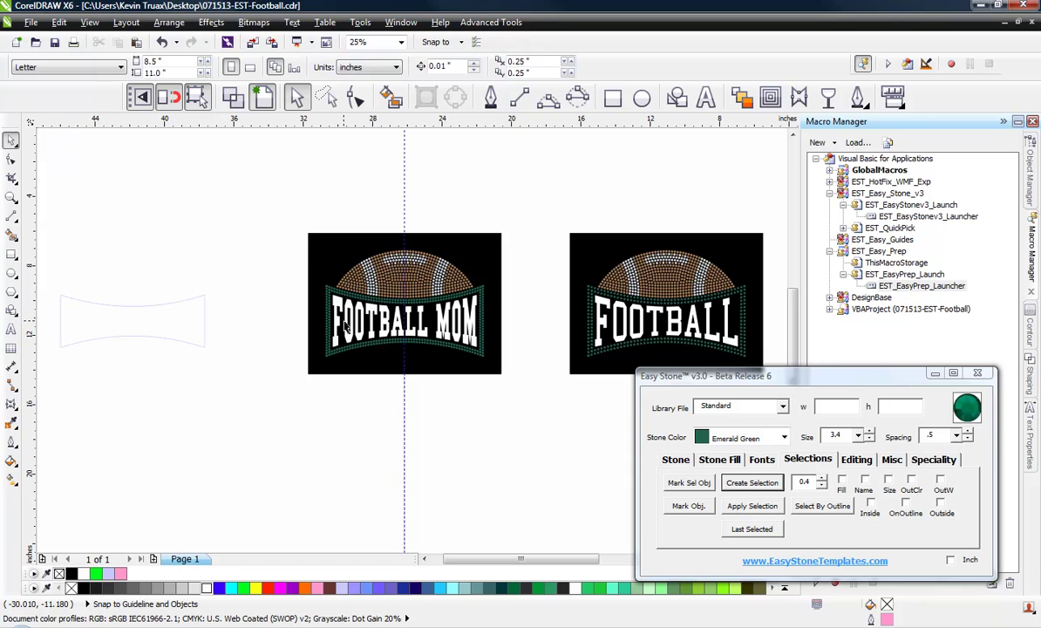
pyautogui.moveTo(319, 301); pyautogui.dragTo(79, 229)
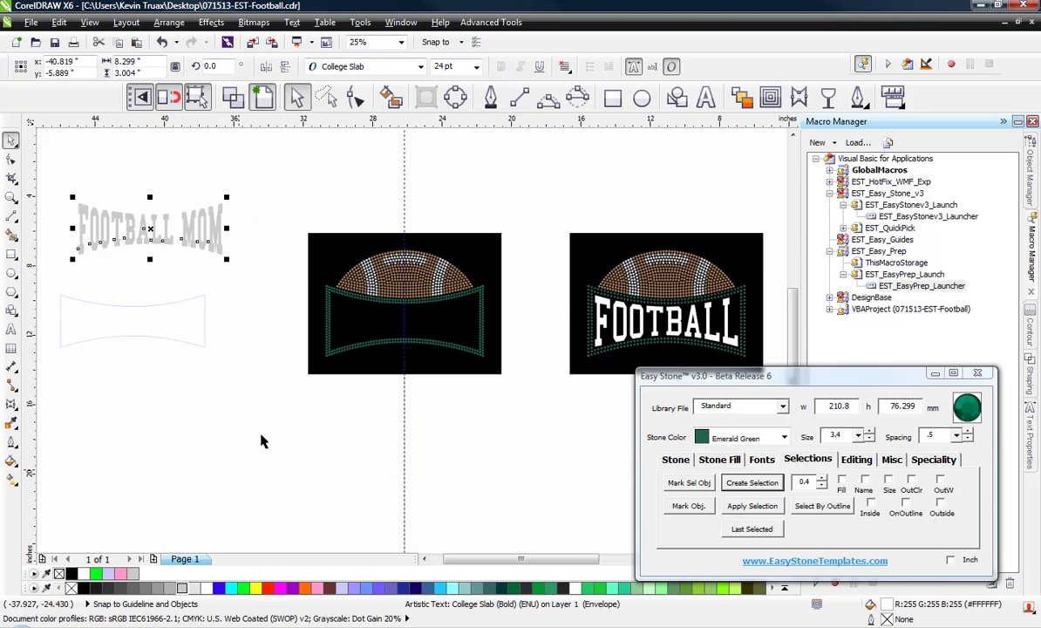
pyautogui.click(258, 330)
# - Ungroup the emerald green border stones of the design that no longer contains lettering
pyautogui.scroll(-1, 266, 340)
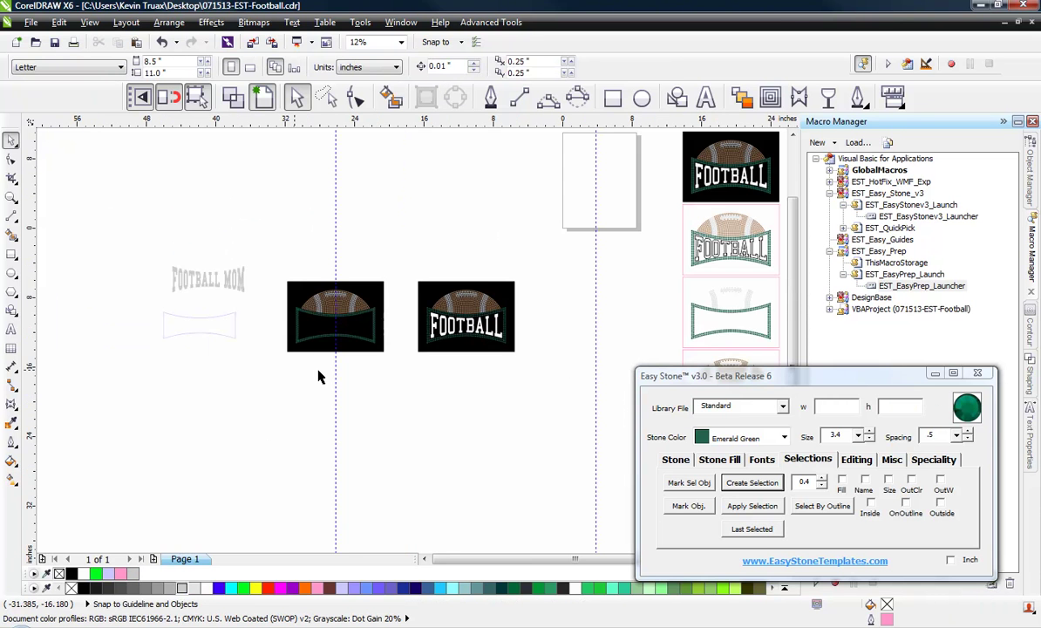
pyautogui.scroll(1, 321, 375)
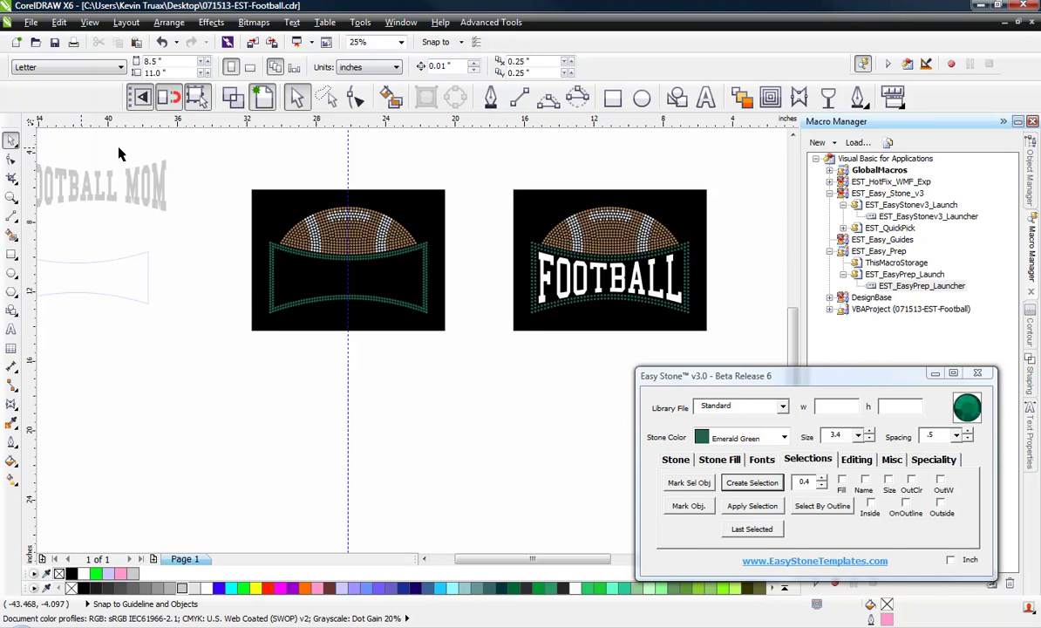
pyautogui.moveTo(186, 152); pyautogui.dragTo(480, 362)
pyautogui.click(403, 266)
pyautogui.rightClick(425, 279)
pyautogui.click(468, 61)
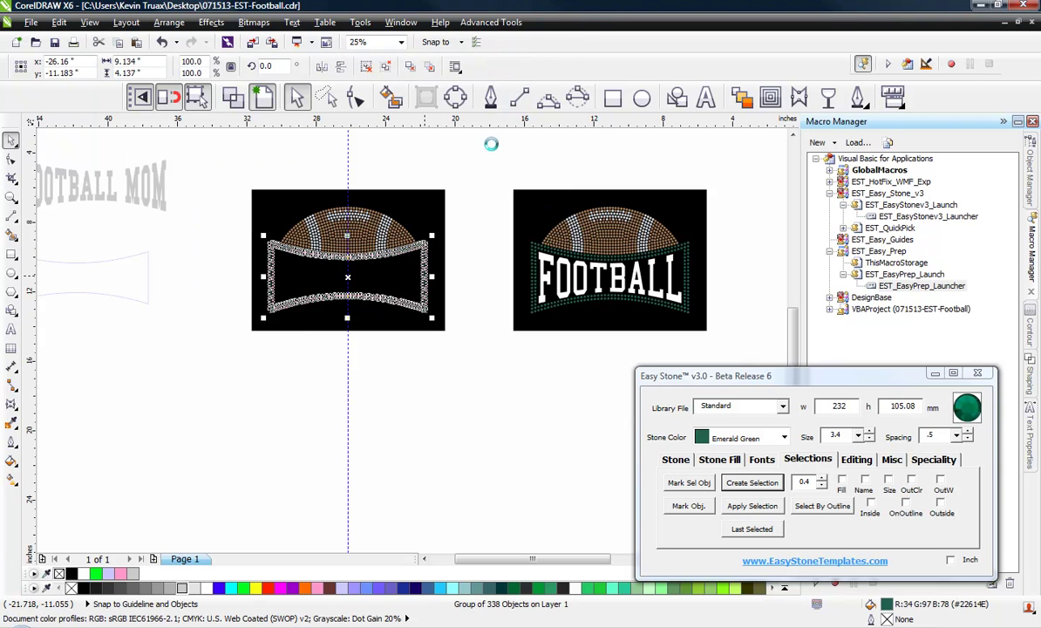
# - Select the football and border stones together with their black background, and open Easy Stone's vector file export for them
pyautogui.click(478, 159)
pyautogui.moveTo(478, 159); pyautogui.dragTo(225, 390)
pyautogui.click(892, 460)
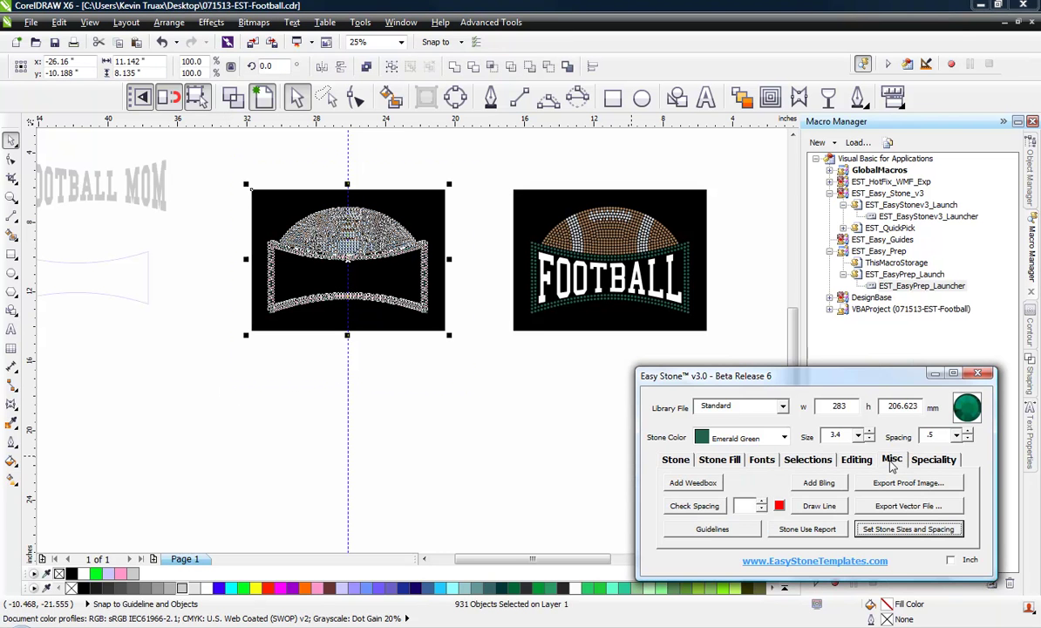
pyautogui.click(909, 507)
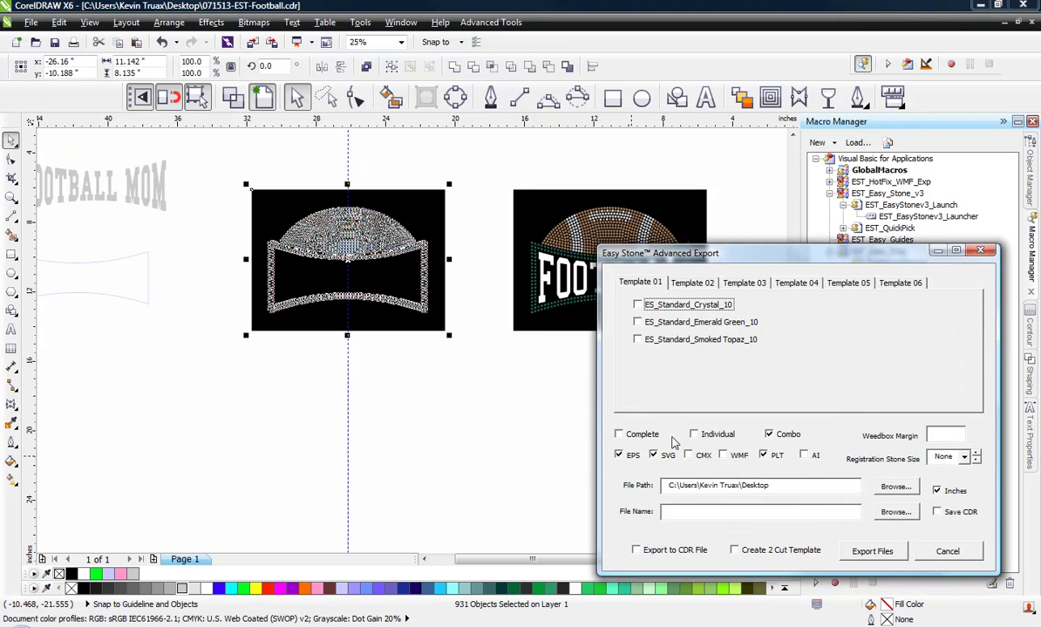
# - Assign ES_Standard_Crystal_10 to Template 01, ES_Standard_Emerald Green_10 to Template 02 and ES_Standard_Smoked Topaz_10 to Template 03
pyautogui.moveTo(756, 259); pyautogui.dragTo(676, 204)
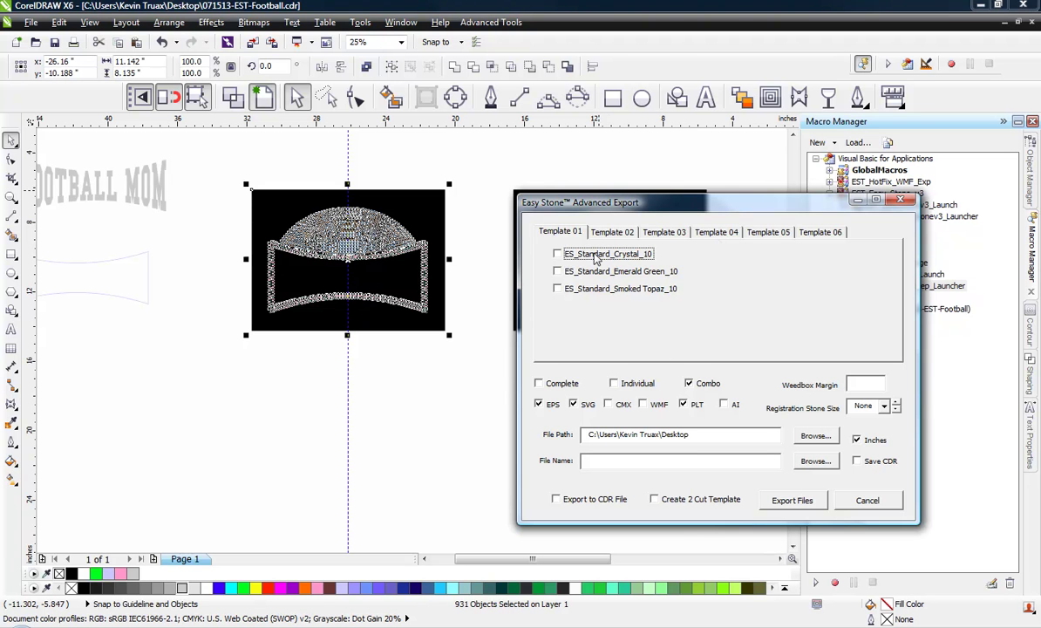
pyautogui.moveTo(610, 215); pyautogui.dragTo(595, 194)
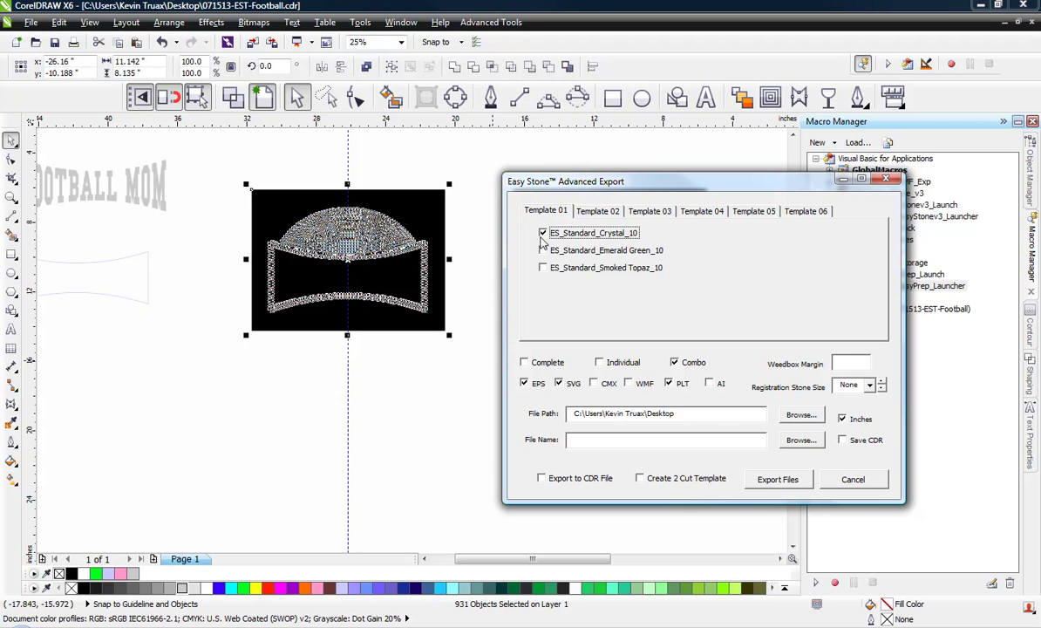
pyautogui.click(602, 214)
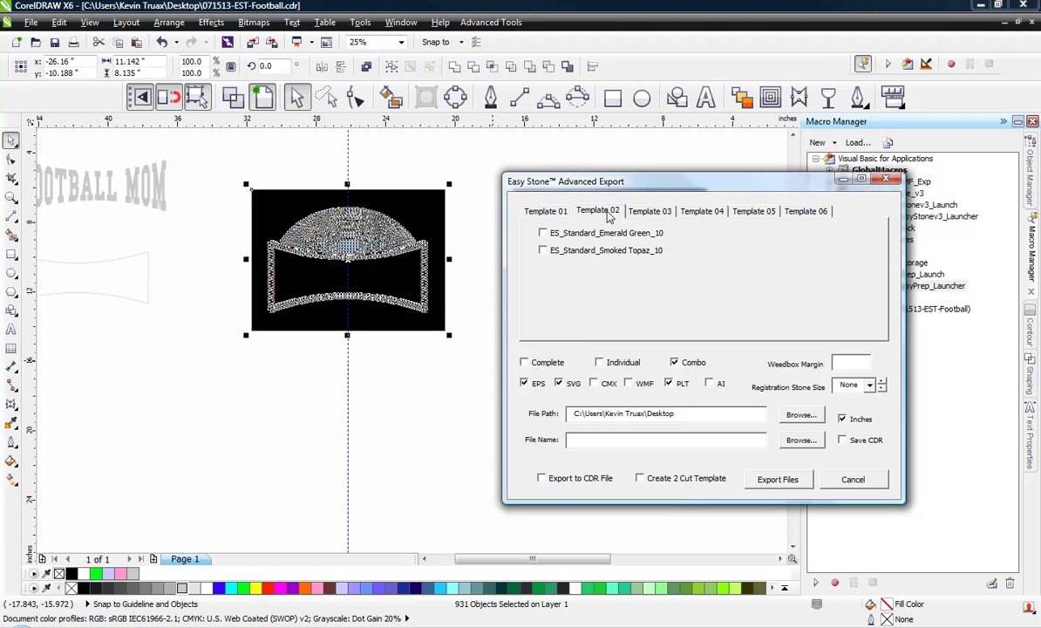
pyautogui.click(543, 233)
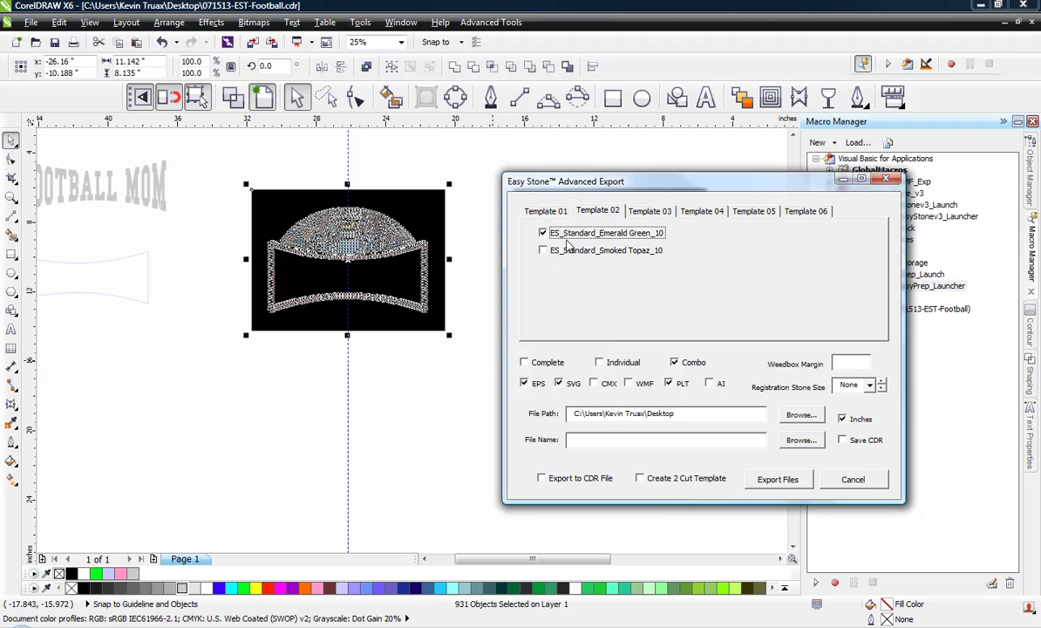
pyautogui.click(652, 216)
pyautogui.click(576, 233)
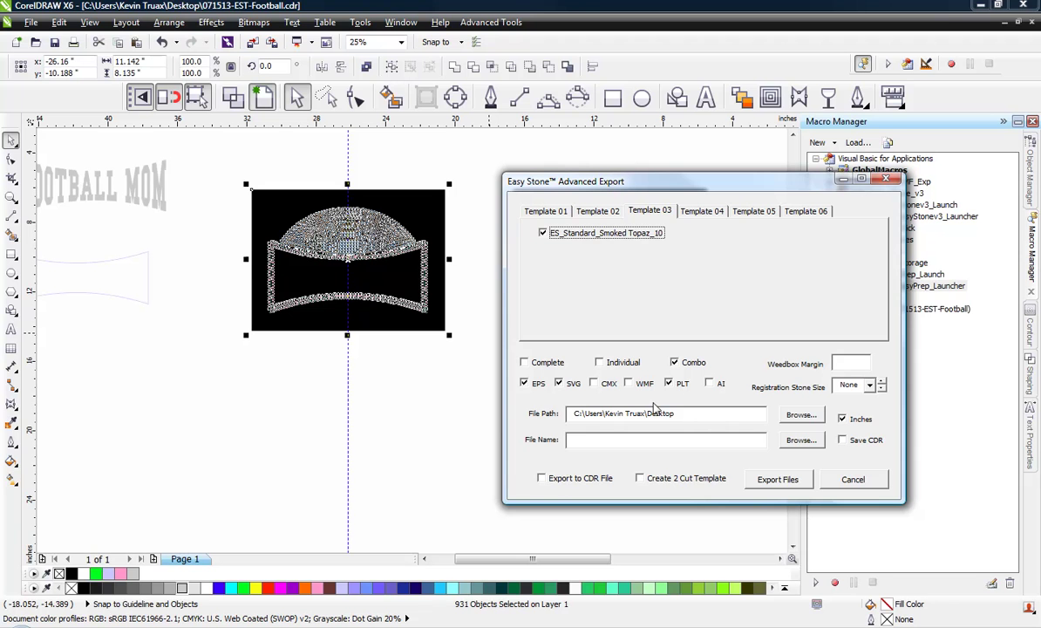
# - Enable Export to CDR File, export the color templates and dismiss the completion message
pyautogui.click(542, 482)
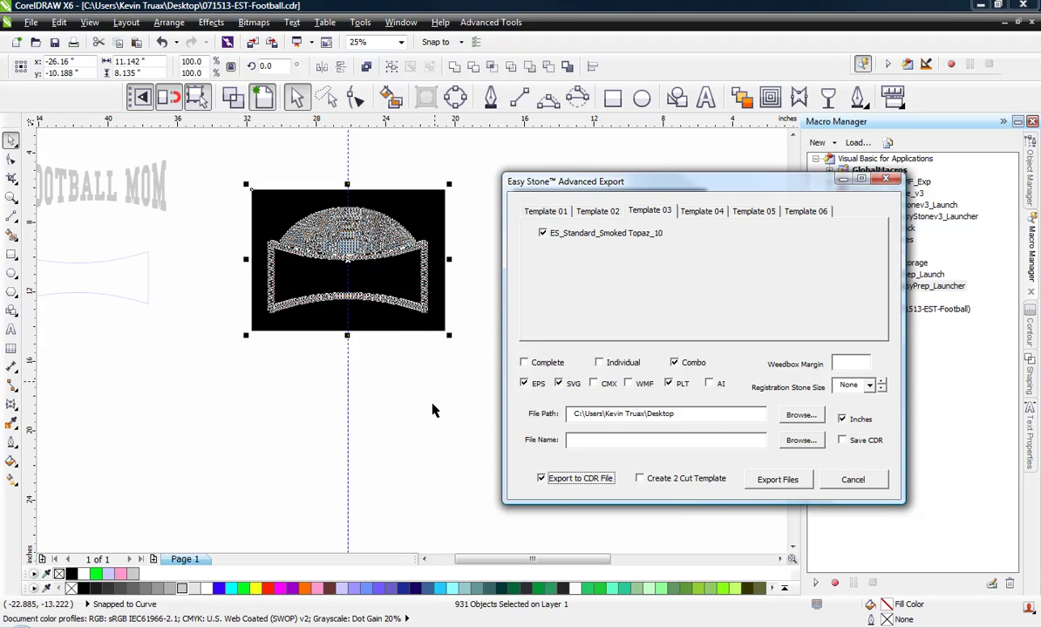
pyautogui.click(779, 479)
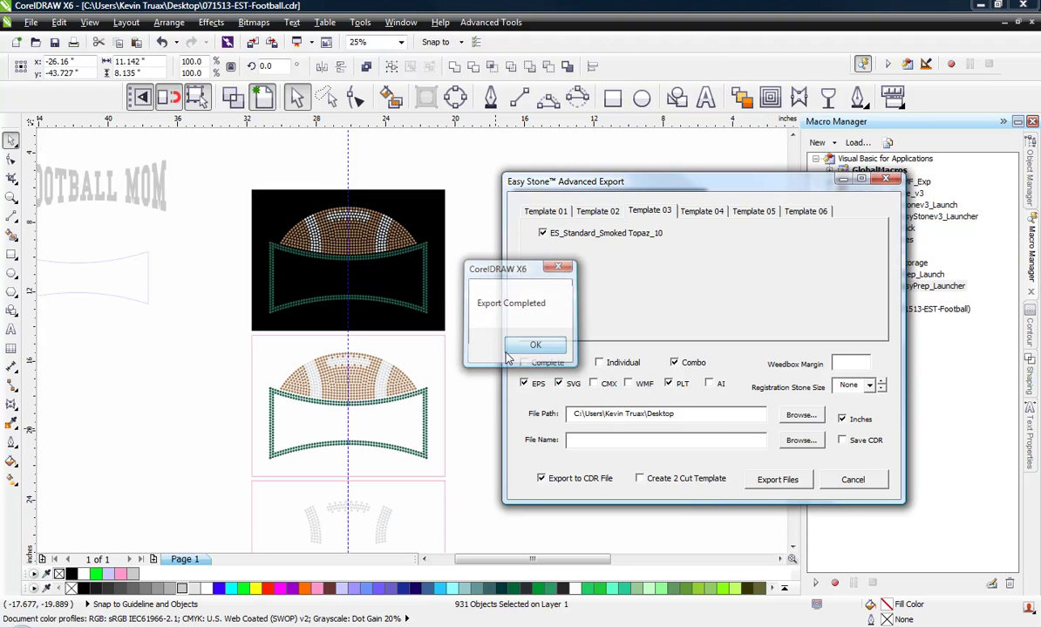
pyautogui.click(535, 347)
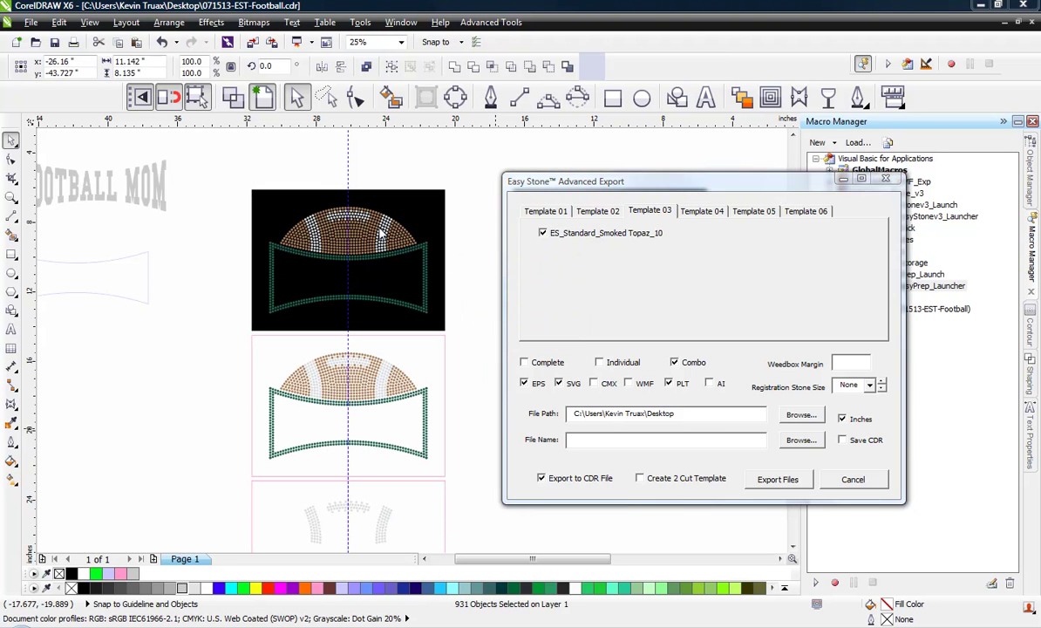
# - Examine the exported crystal, emerald green and smoked topaz templates below the football design
pyautogui.scroll(2, 349, 338)
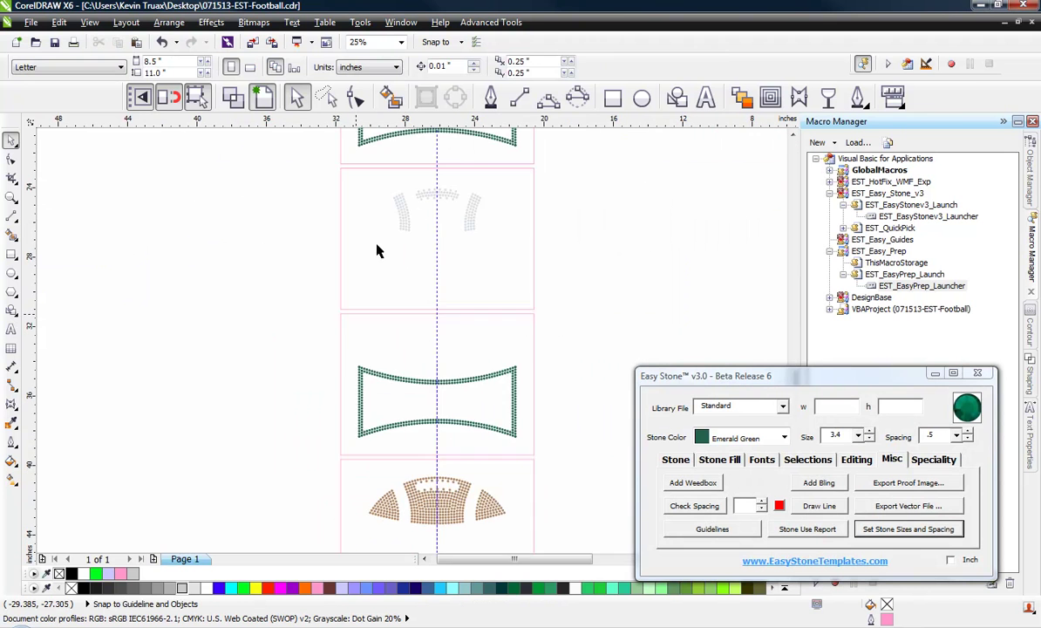
pyautogui.scroll(-2, 397, 333)
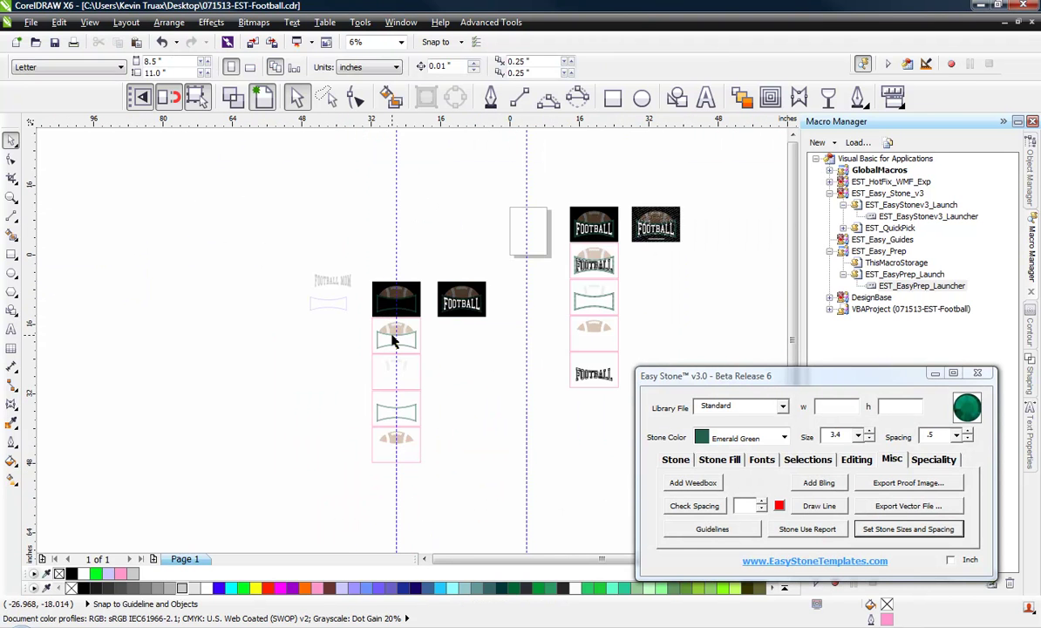
pyautogui.scroll(1, 395, 339)
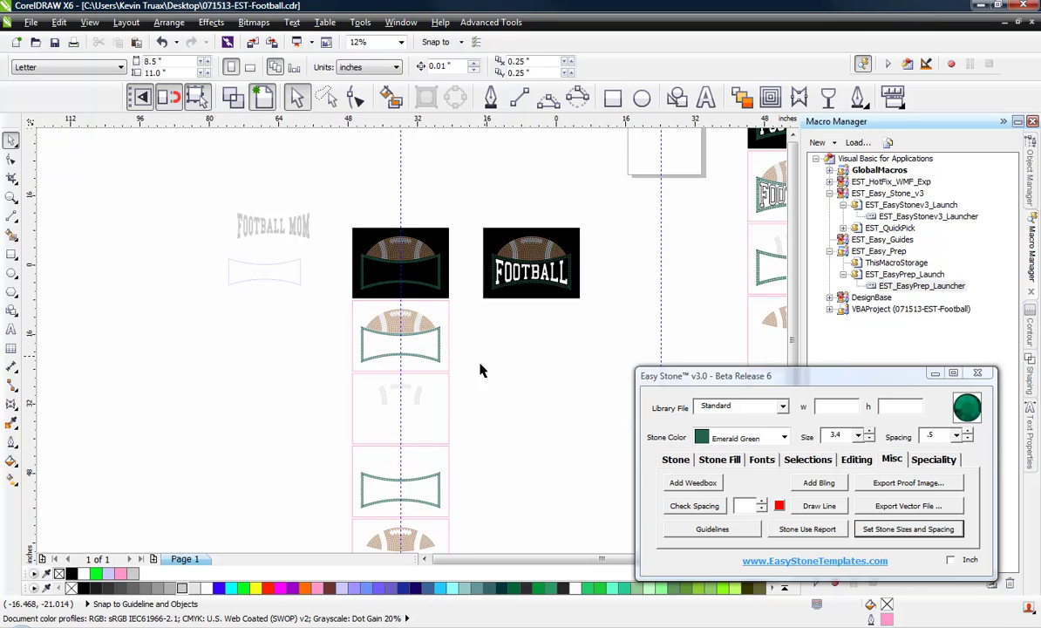
pyautogui.scroll(-1, 454, 462)
pyautogui.scroll(1, 454, 465)
pyautogui.scroll(1, 461, 342)
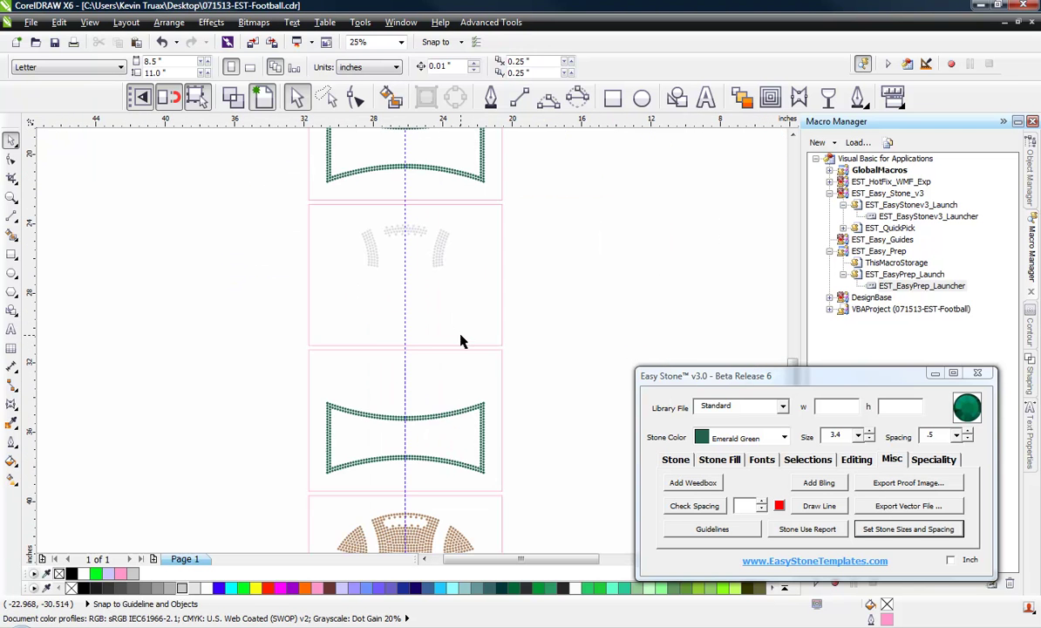
pyautogui.scroll(-1, 451, 263)
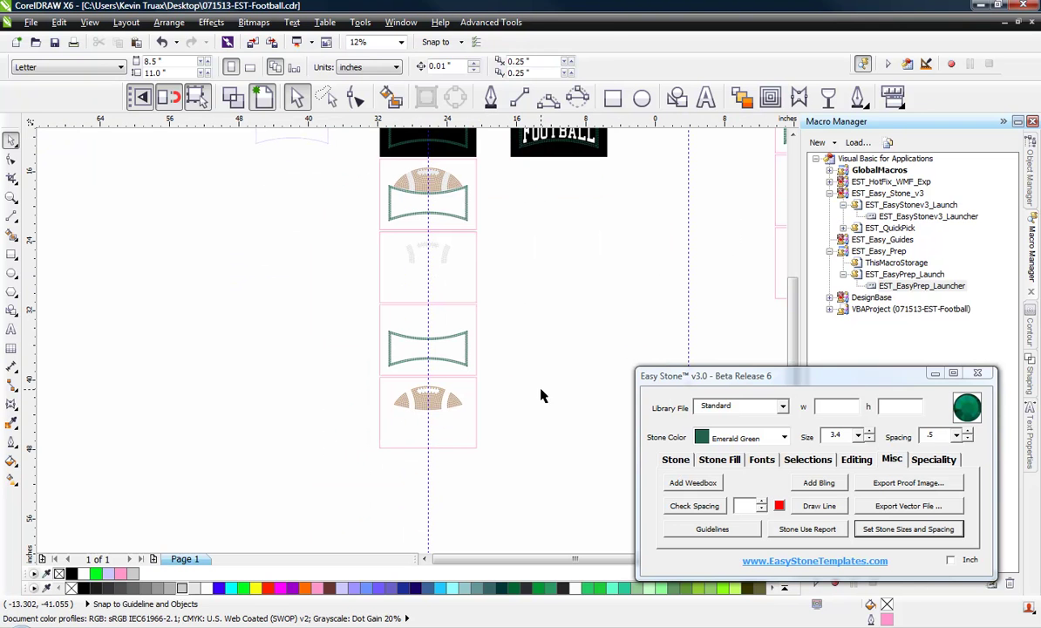
# - Ungroup the crystal template and raise its weedbox's lower edge to just below the stones
pyautogui.click(448, 279)
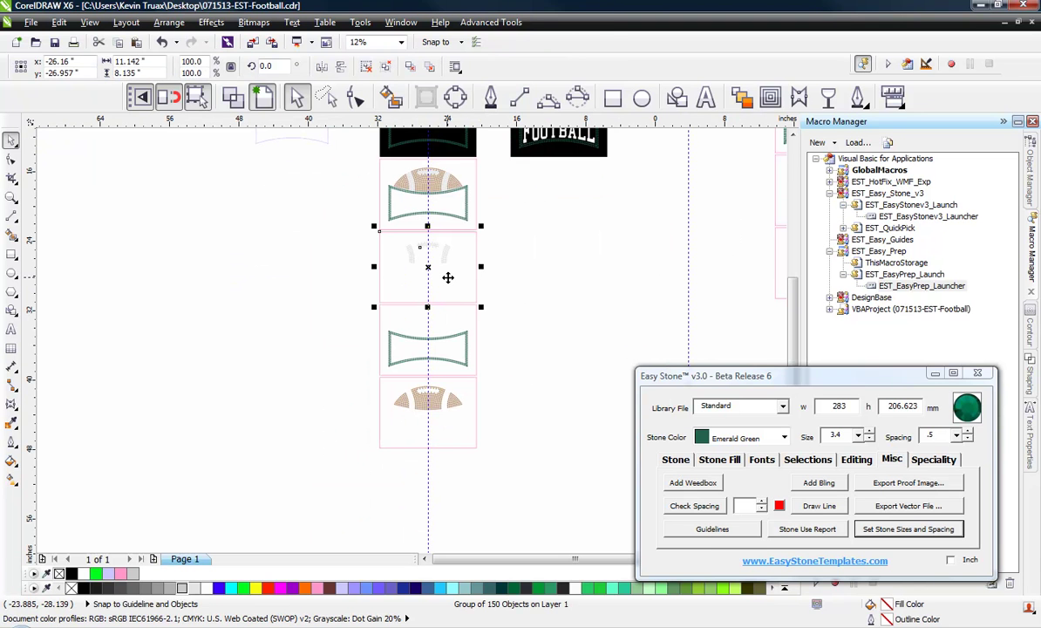
pyautogui.rightClick(447, 277)
pyautogui.click(450, 87)
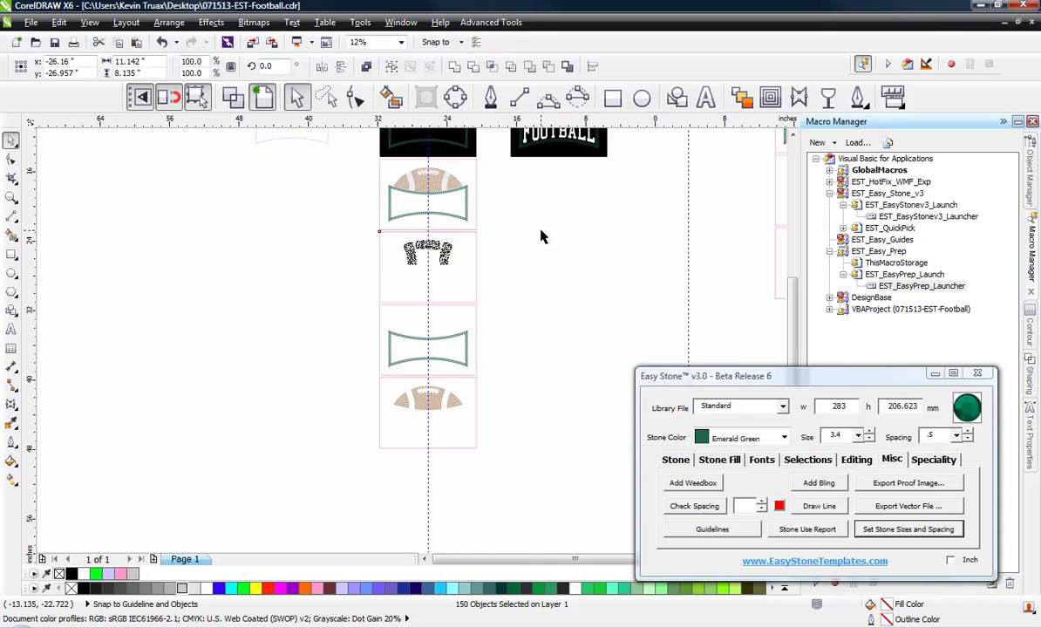
pyautogui.scroll(2, 435, 262)
pyautogui.click(426, 348)
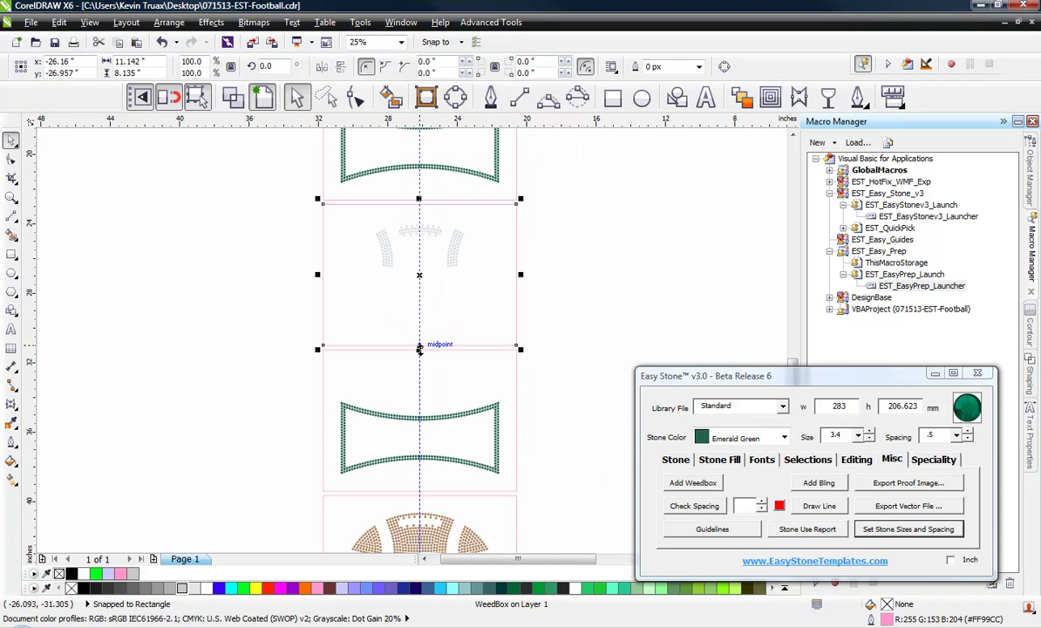
pyautogui.moveTo(419, 348); pyautogui.dragTo(465, 289)
pyautogui.click(371, 262)
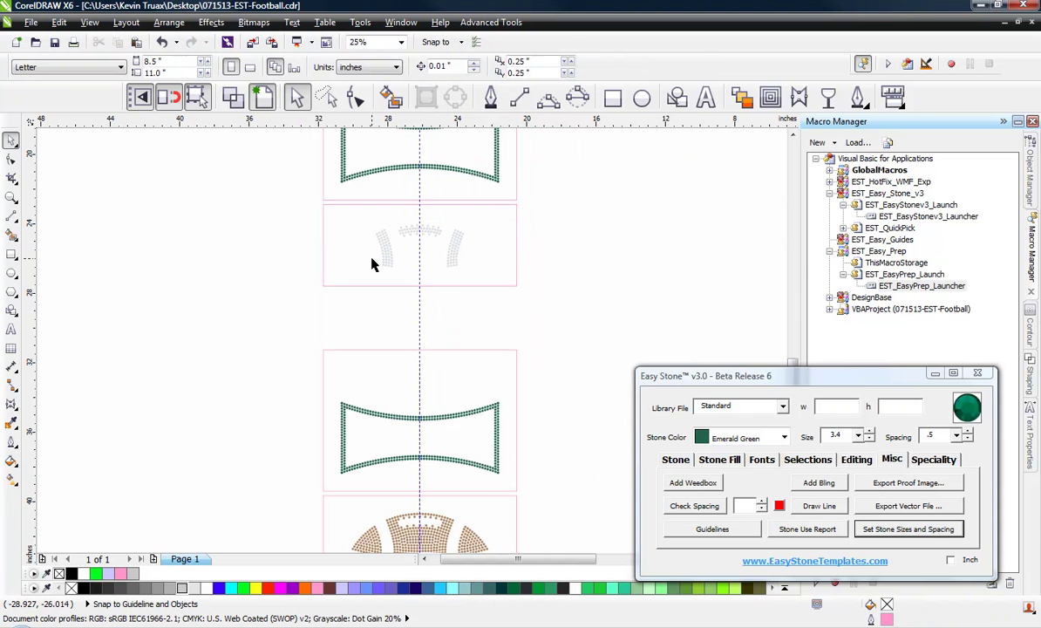
# - Ungroup the smoked topaz template and raise its weedbox's lower edge, making the box about 4.85 in high
pyautogui.scroll(-2, 379, 282)
pyautogui.scroll(2, 407, 402)
pyautogui.click(420, 459)
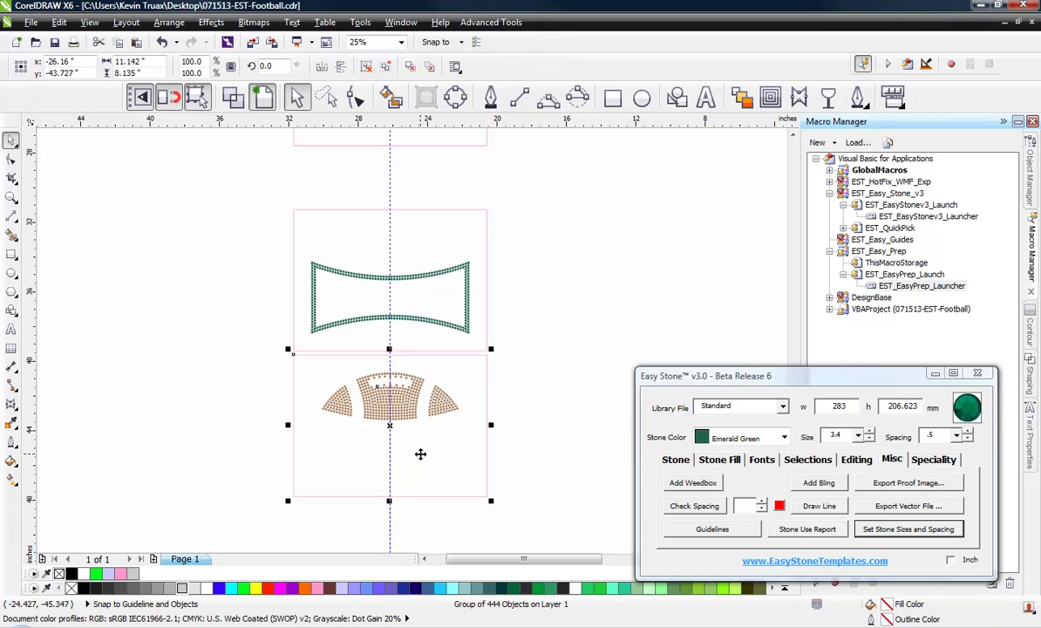
pyautogui.rightClick(416, 449)
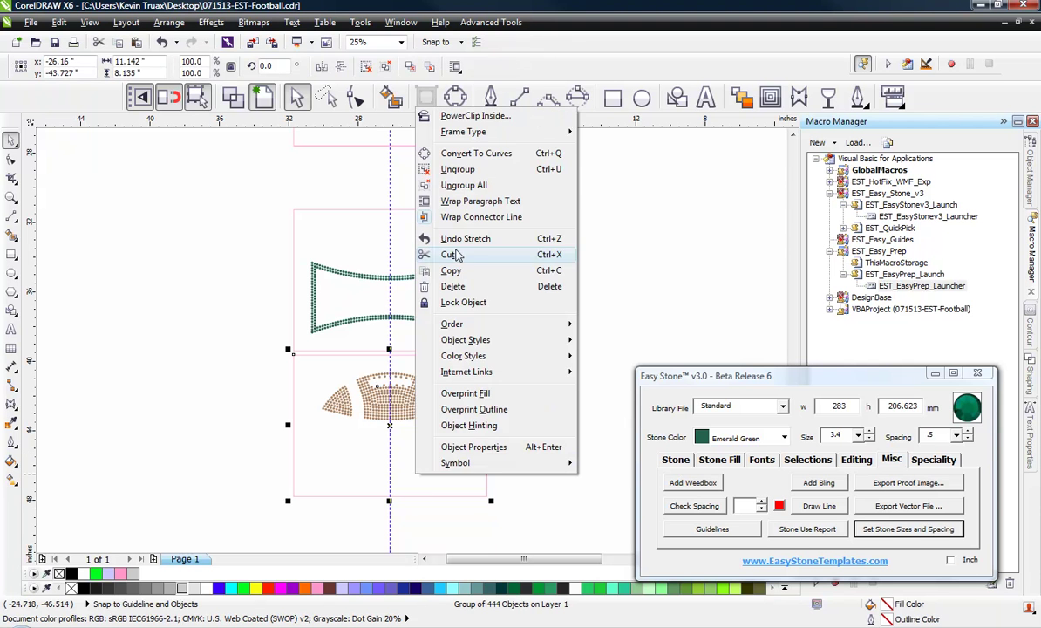
pyautogui.click(453, 183)
pyautogui.click(439, 449)
pyautogui.click(439, 450)
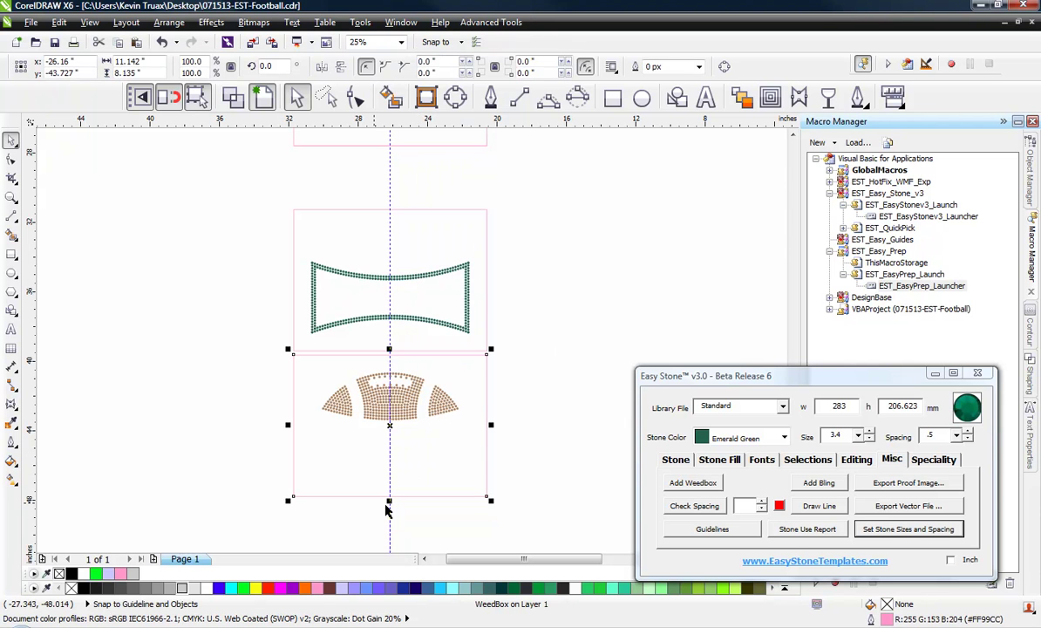
pyautogui.moveTo(390, 497); pyautogui.dragTo(443, 446)
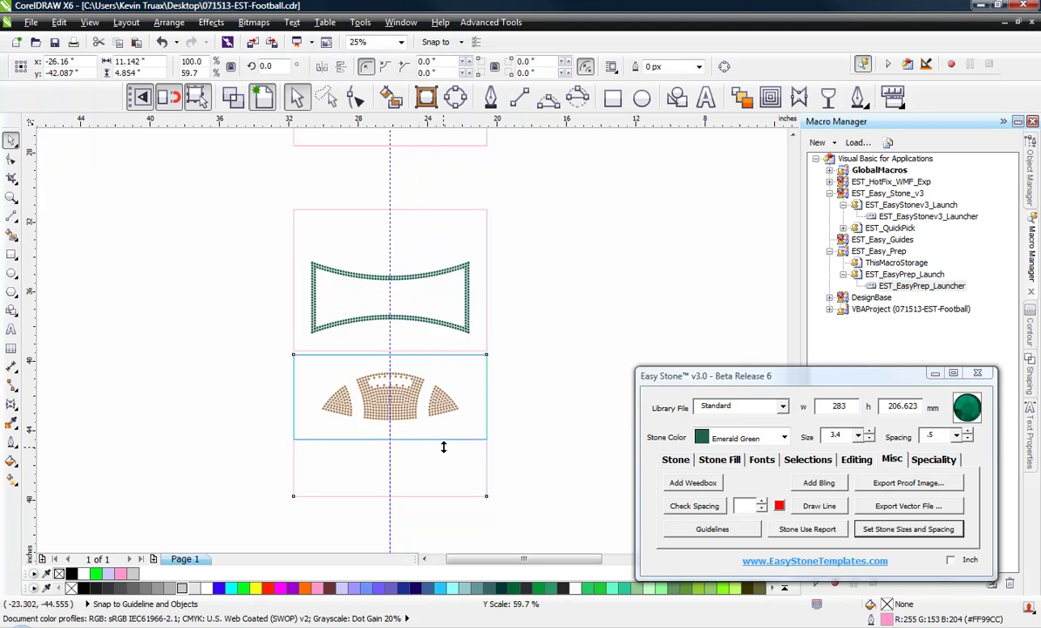
pyautogui.click(360, 488)
# - Try stacking the shortened crystal and smoked topaz templates on the emerald green template with their weedboxes' upper edges aligned
pyautogui.scroll(-1, 360, 488)
pyautogui.scroll(1, 360, 319)
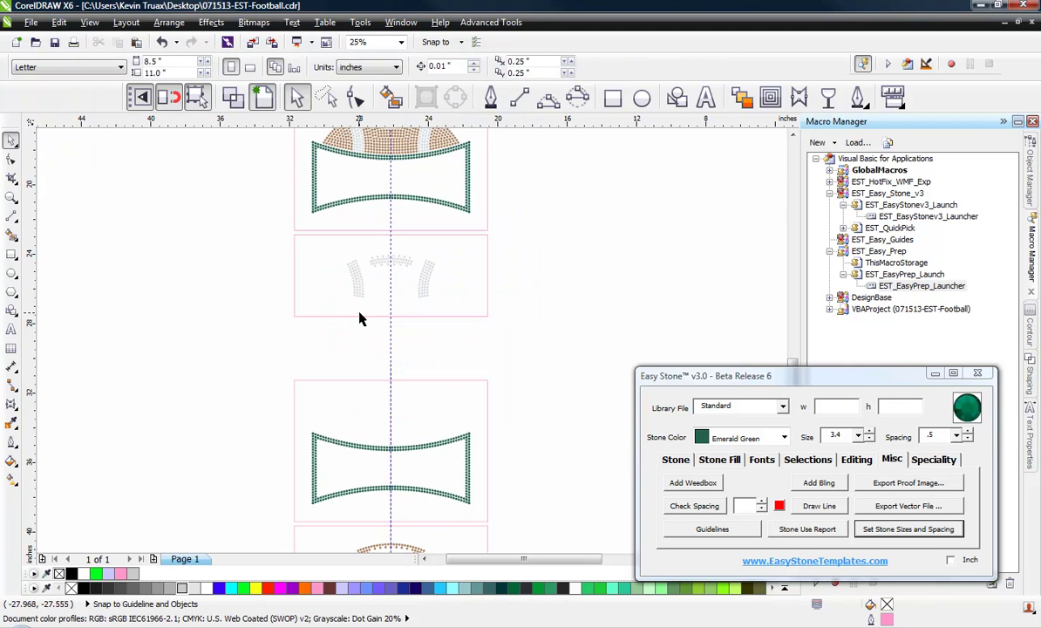
pyautogui.scroll(-1, 358, 371)
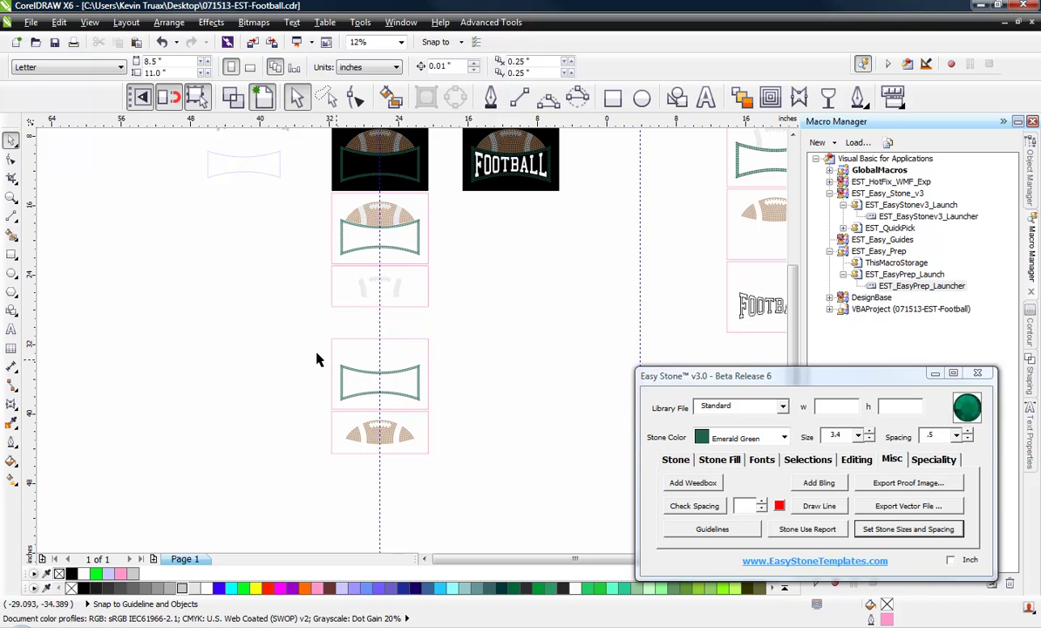
pyautogui.moveTo(315, 318); pyautogui.dragTo(427, 340)
pyautogui.moveTo(303, 476); pyautogui.dragTo(429, 339)
pyautogui.click(465, 365)
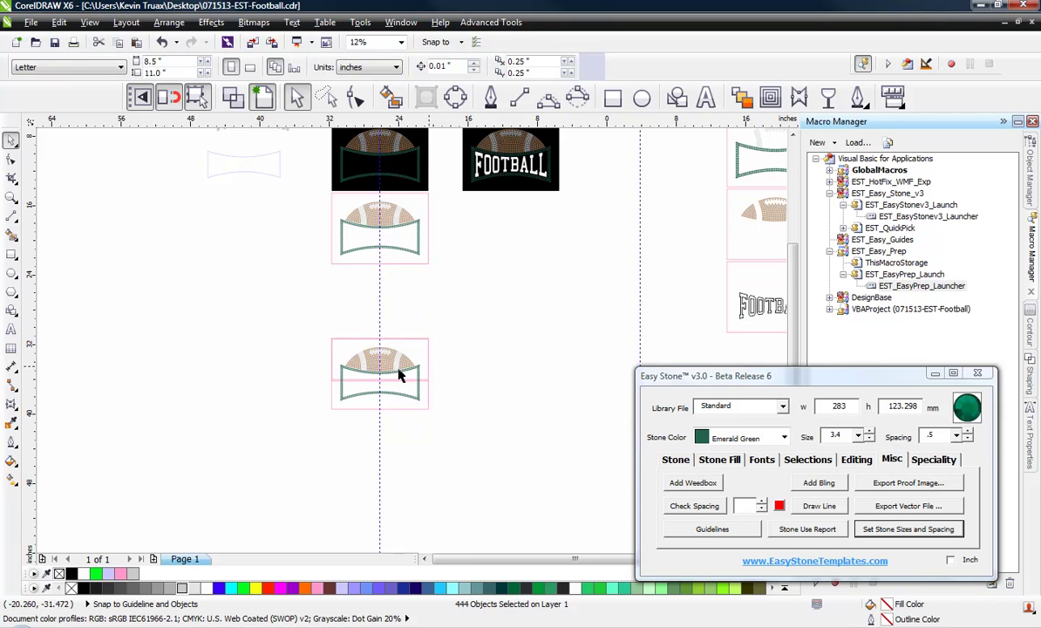
pyautogui.scroll(5, 399, 372)
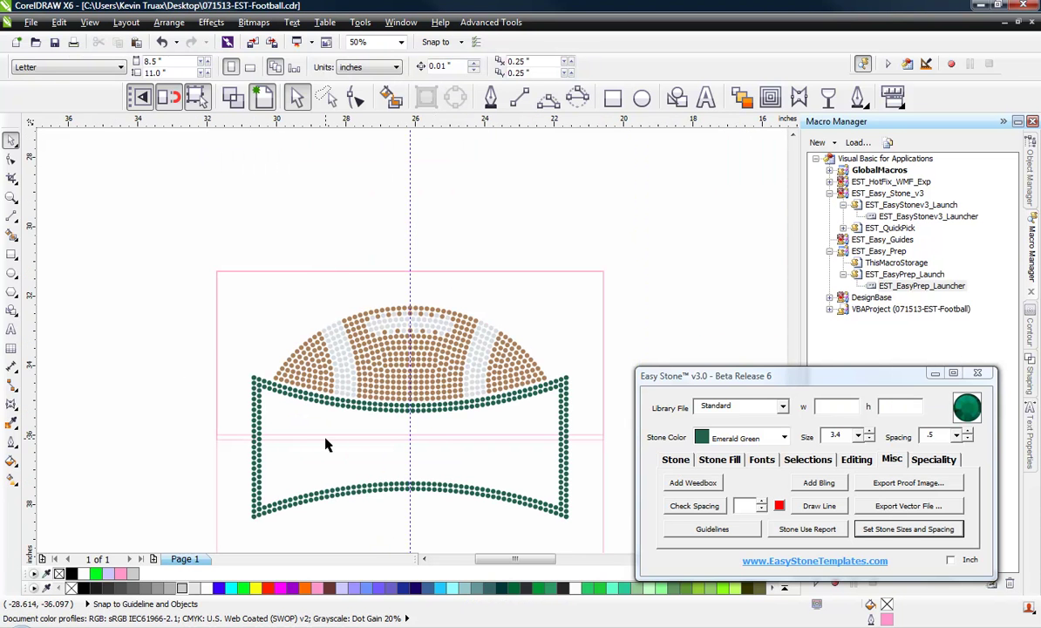
pyautogui.scroll(-2, 429, 381)
# - Undo the stacking of the crystal and smoked topaz templates on the emerald green one
pyautogui.hotkey('ctrl', 'z')
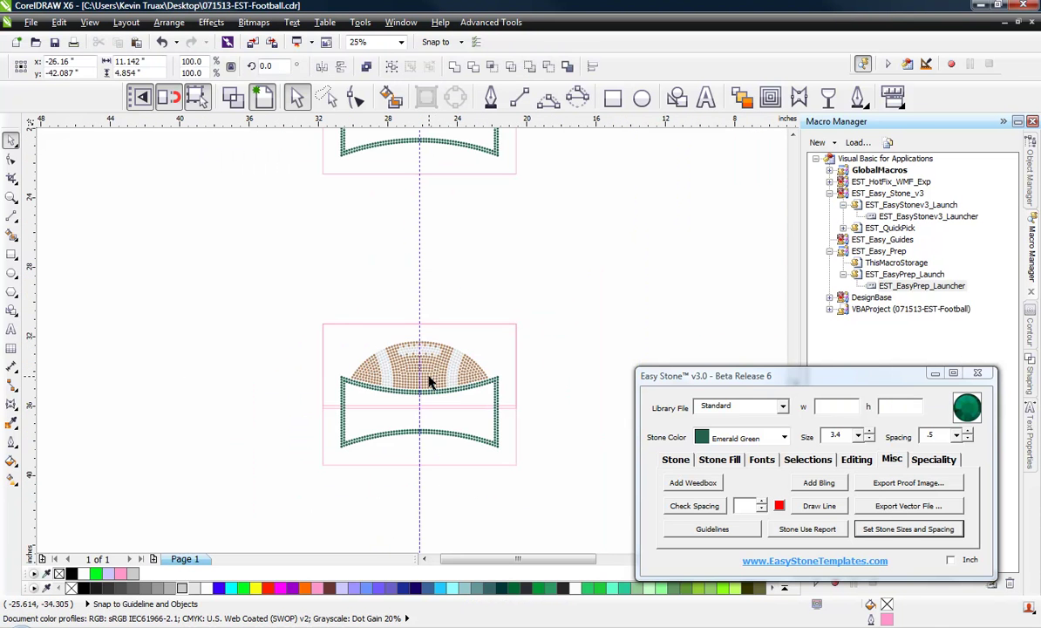
pyautogui.hotkey('ctrl', 'z')
pyautogui.hotkey('ctrl', 'z')
pyautogui.hotkey('ctrl', 'z')
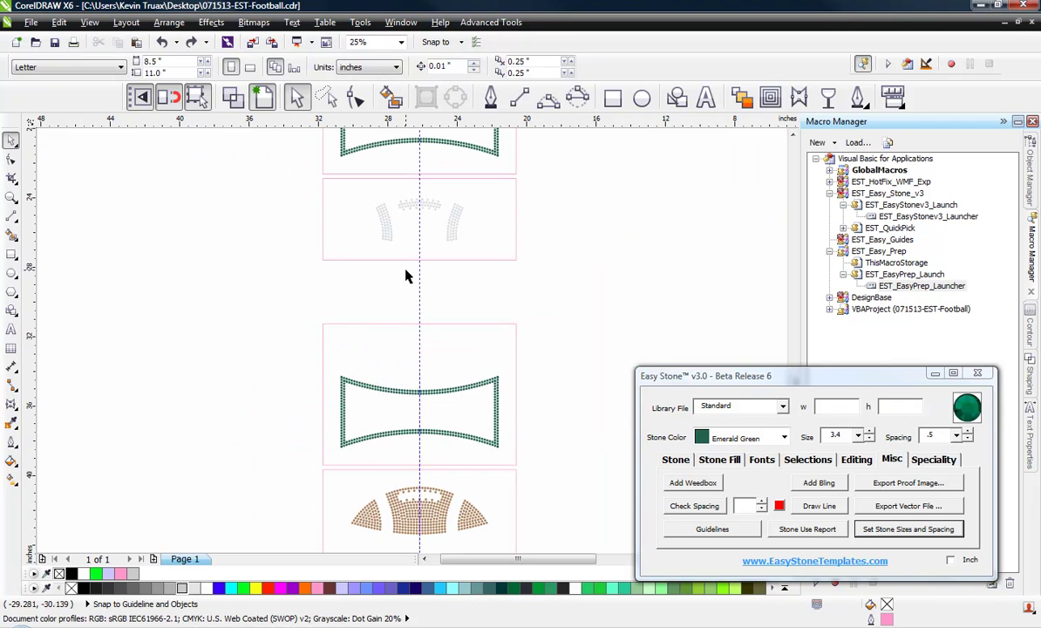
# - Examine the football design with white FOOTBALL lettering inside the emerald green border
pyautogui.scroll(-2, 357, 291)
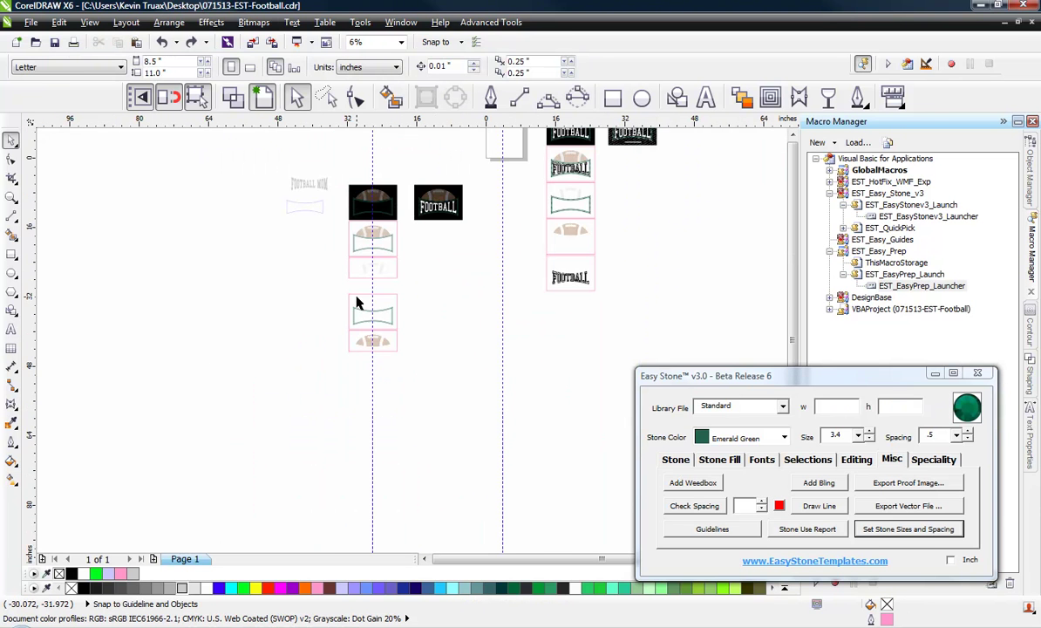
pyautogui.scroll(1, 357, 303)
pyautogui.scroll(-1, 442, 391)
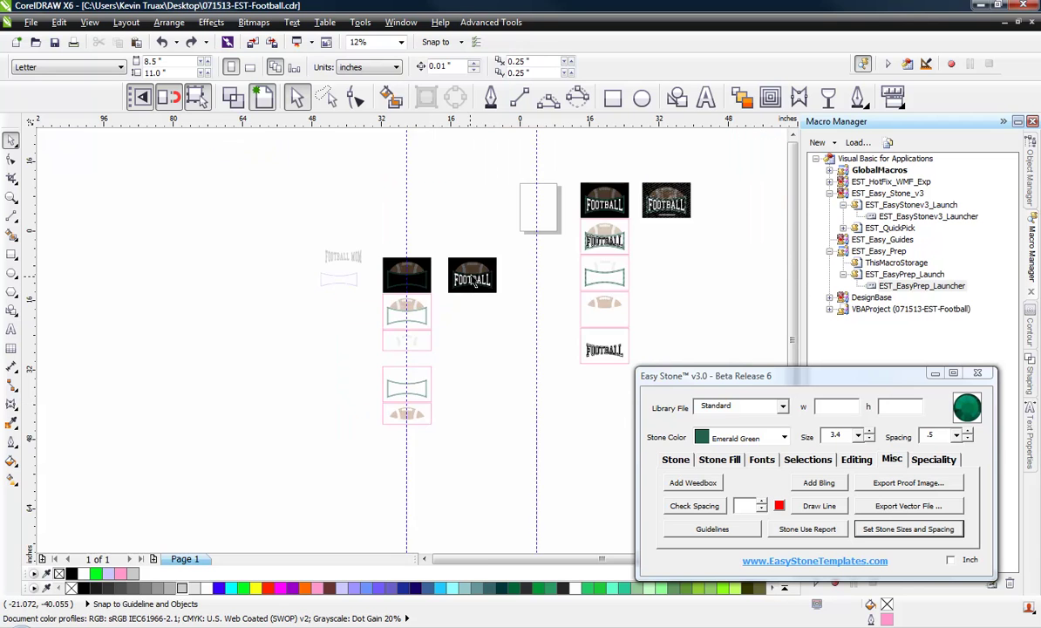
pyautogui.hscroll(-3, 480, 281)
pyautogui.scroll(3, 479, 282)
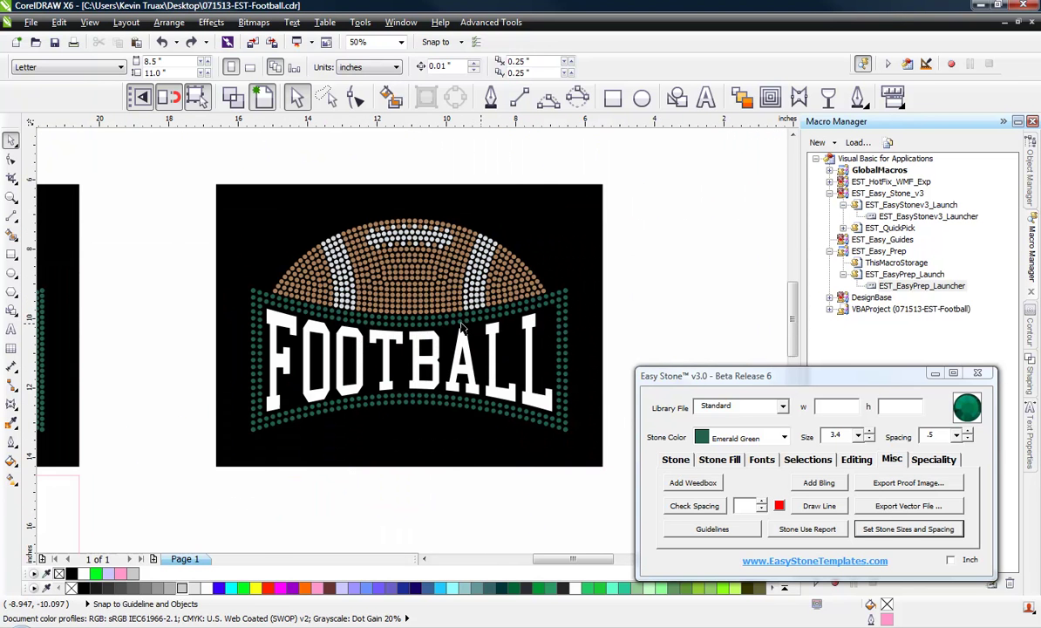